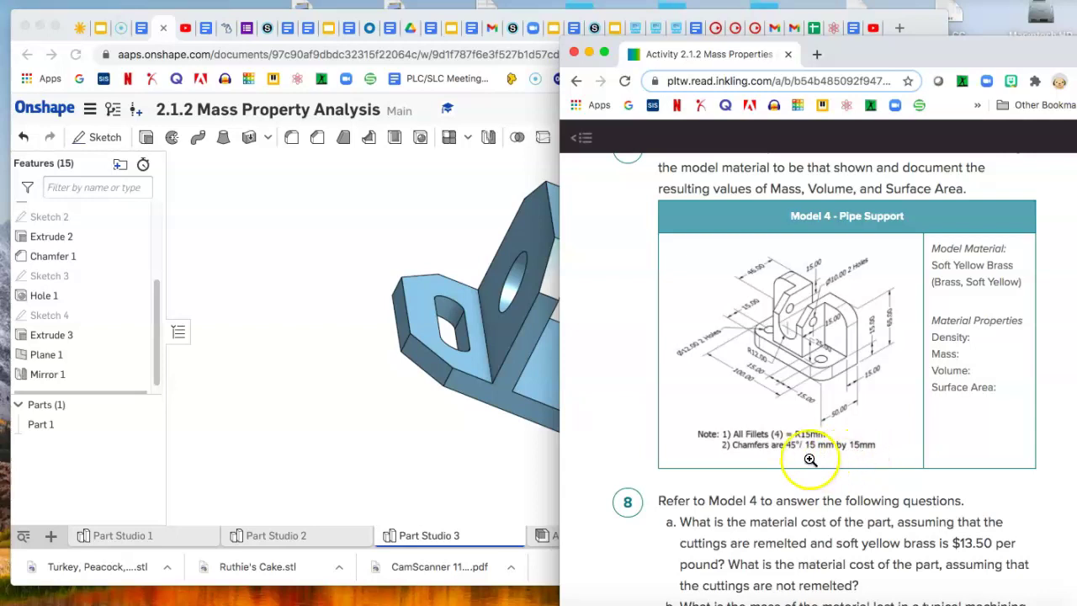
Add a new empty Part Studio to the Onshape document.
{"action": "left_click", "coordinate": [48, 536]}
{"action": "left_click", "coordinate": [52, 537]}
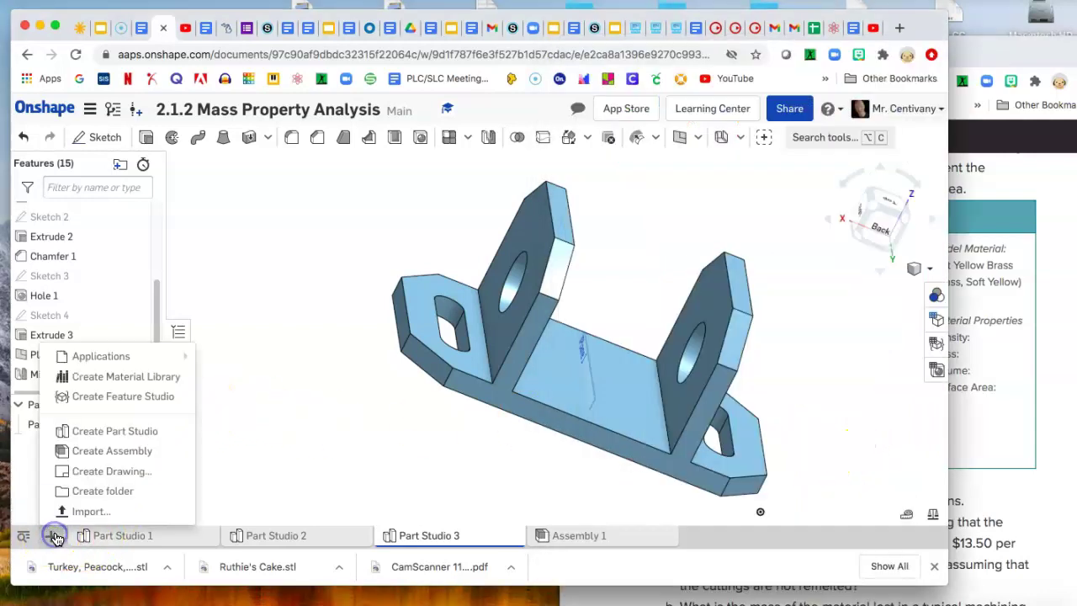
{"action": "left_click", "coordinate": [91, 437]}
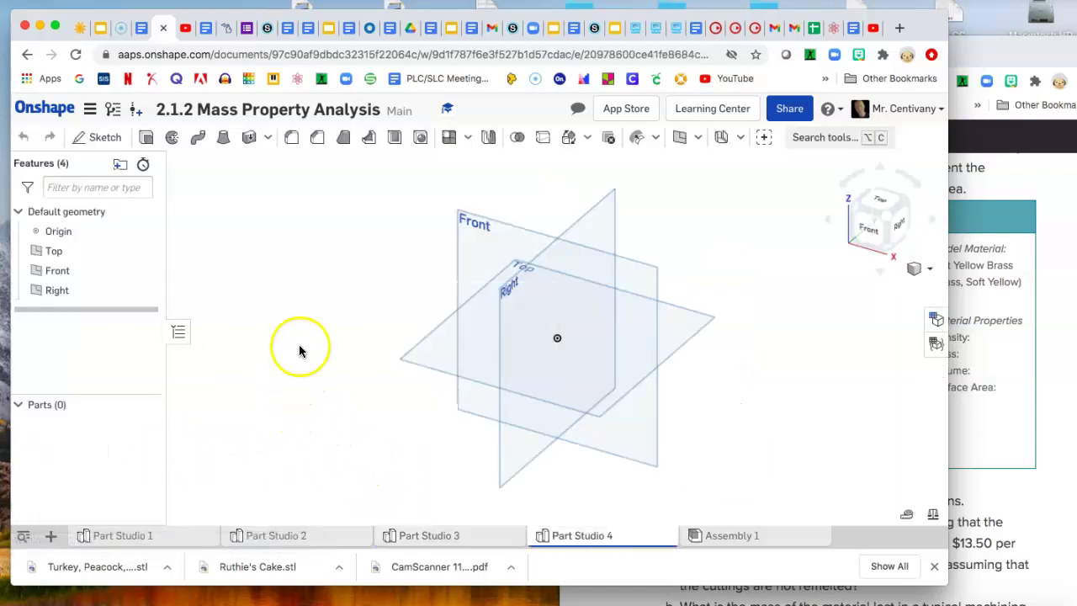
Set the workspace default length unit to Millimeter.
{"action": "left_click", "coordinate": [89, 113]}
{"action": "left_click", "coordinate": [120, 211]}
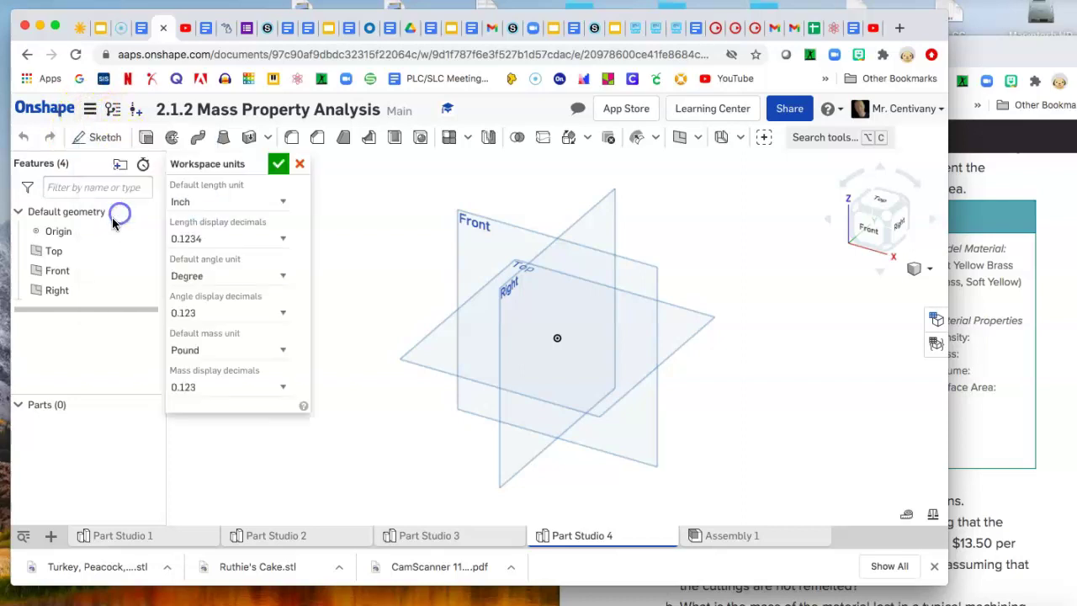
{"action": "left_click", "coordinate": [277, 204]}
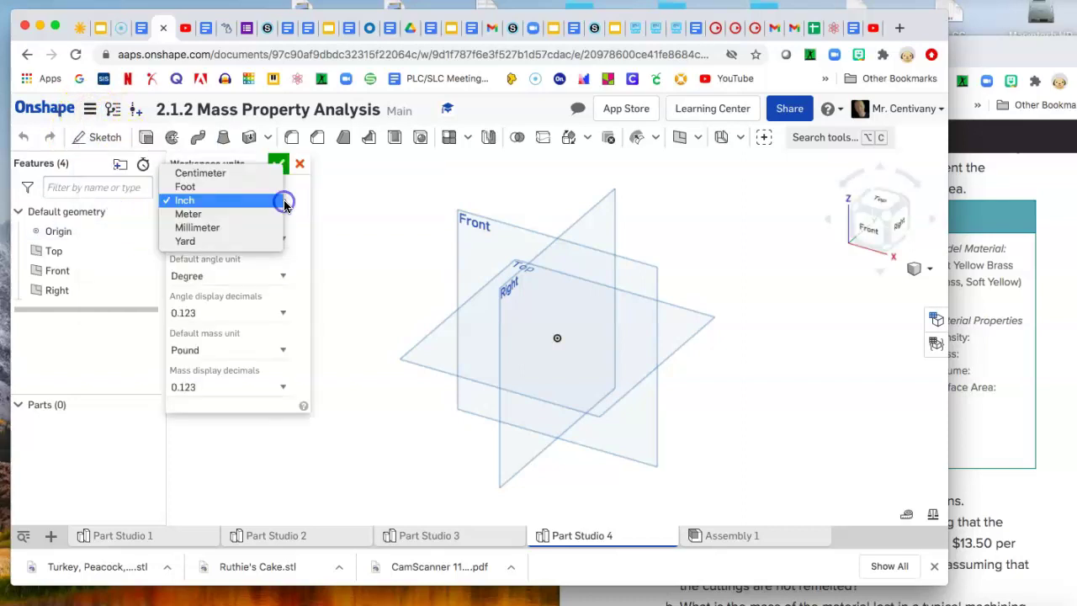
{"action": "left_click", "coordinate": [243, 228]}
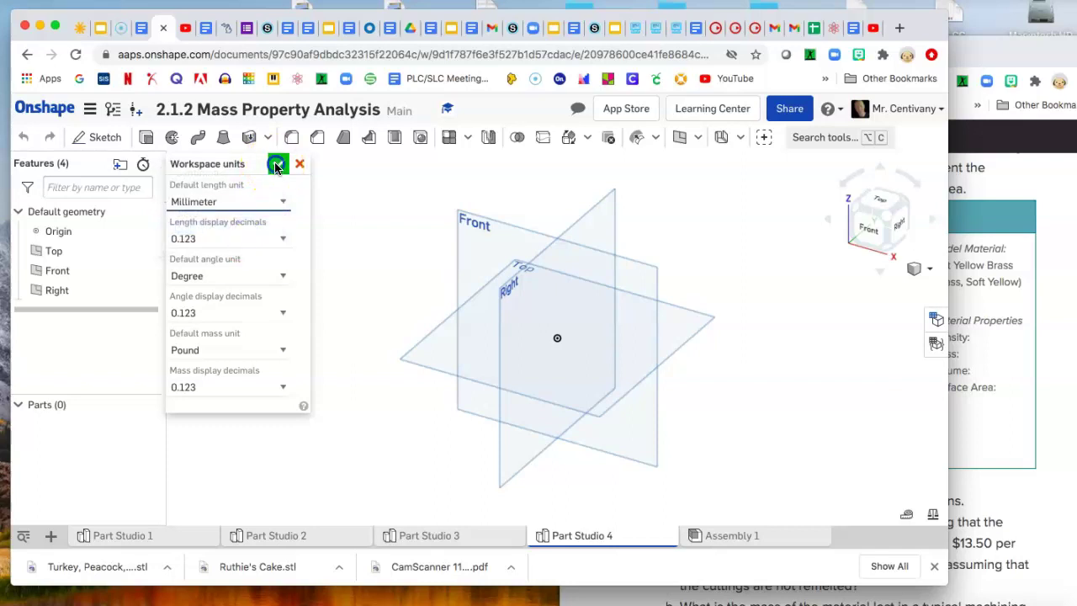
{"action": "left_click", "coordinate": [276, 165]}
{"action": "left_click", "coordinate": [1028, 419]}
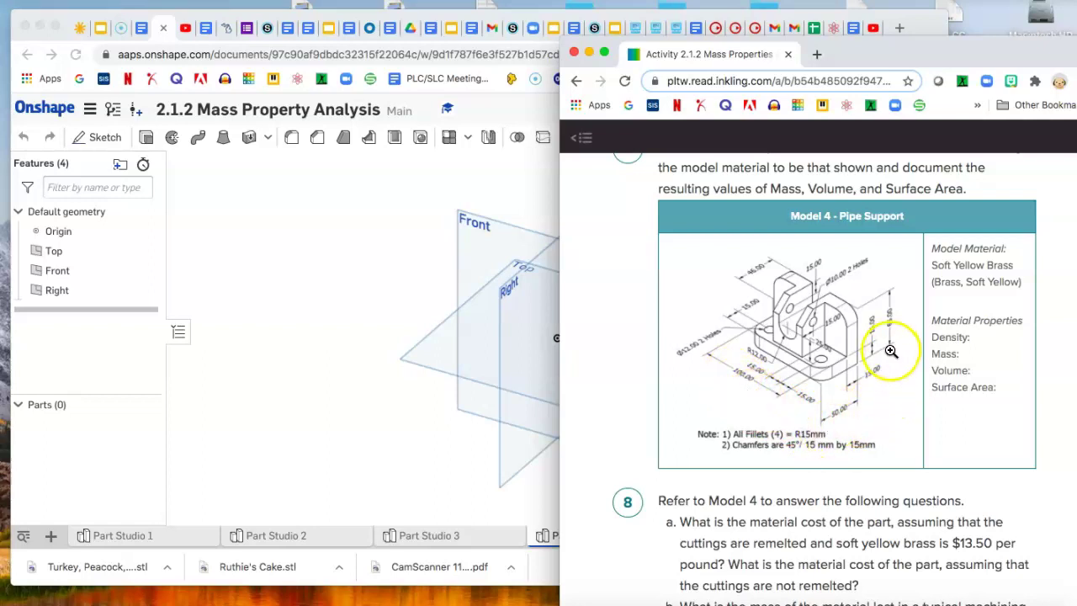
On the Front plane, draw a corner rectangle from the origin sized 100 by 65 mm.
{"action": "left_click", "coordinate": [246, 265]}
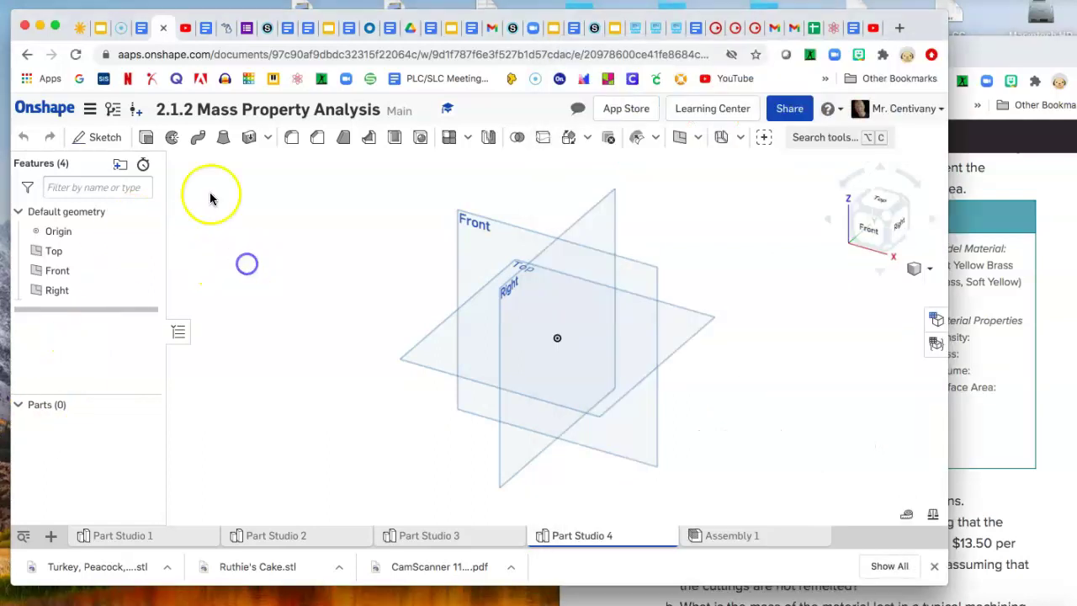
{"action": "left_click", "coordinate": [98, 137]}
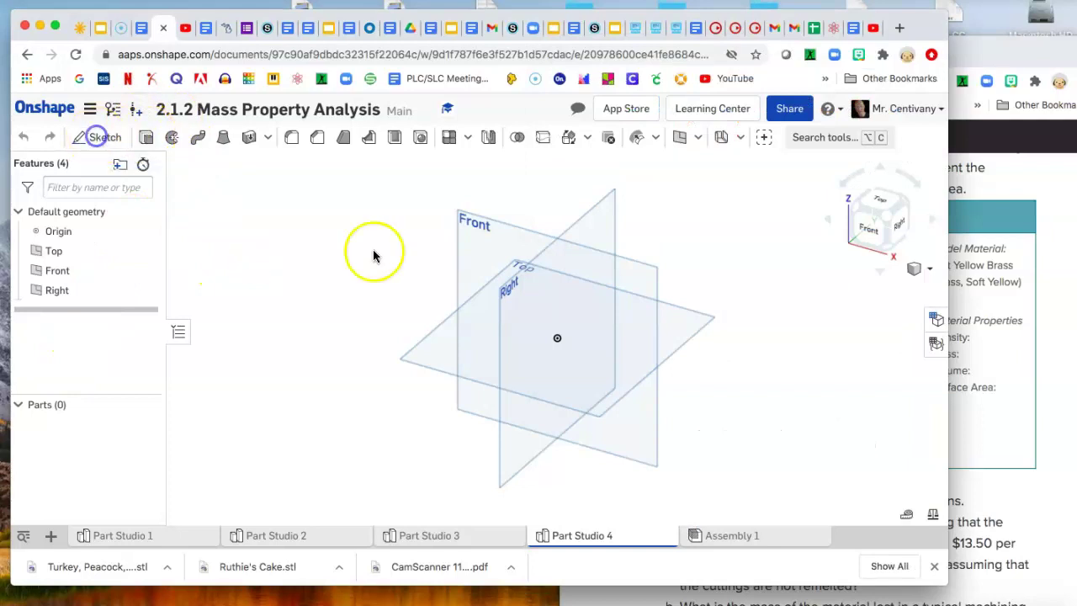
{"action": "left_click", "coordinate": [514, 229]}
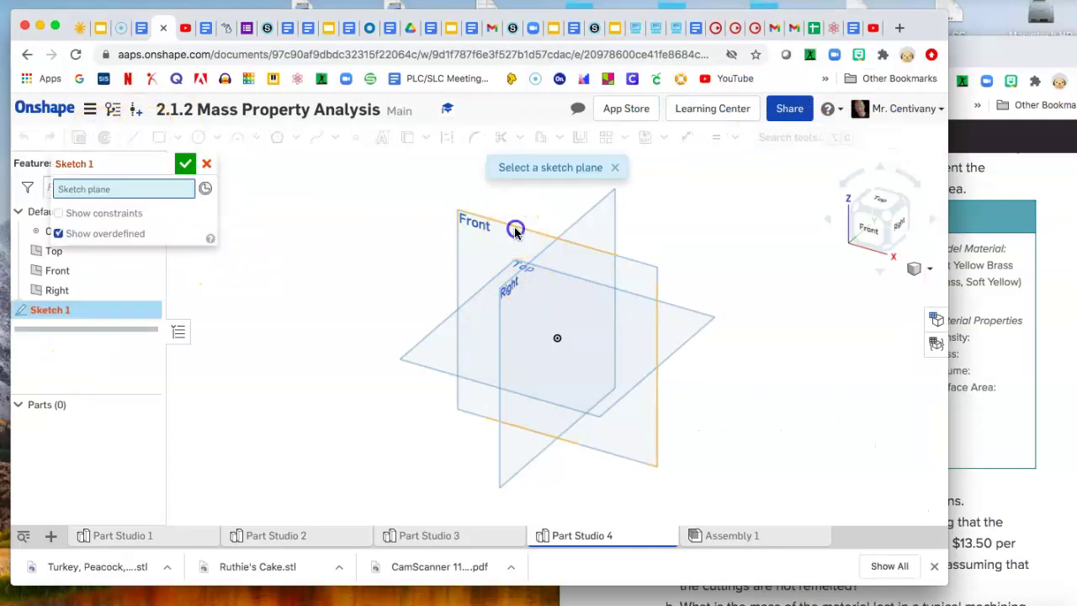
{"action": "left_click", "coordinate": [867, 228]}
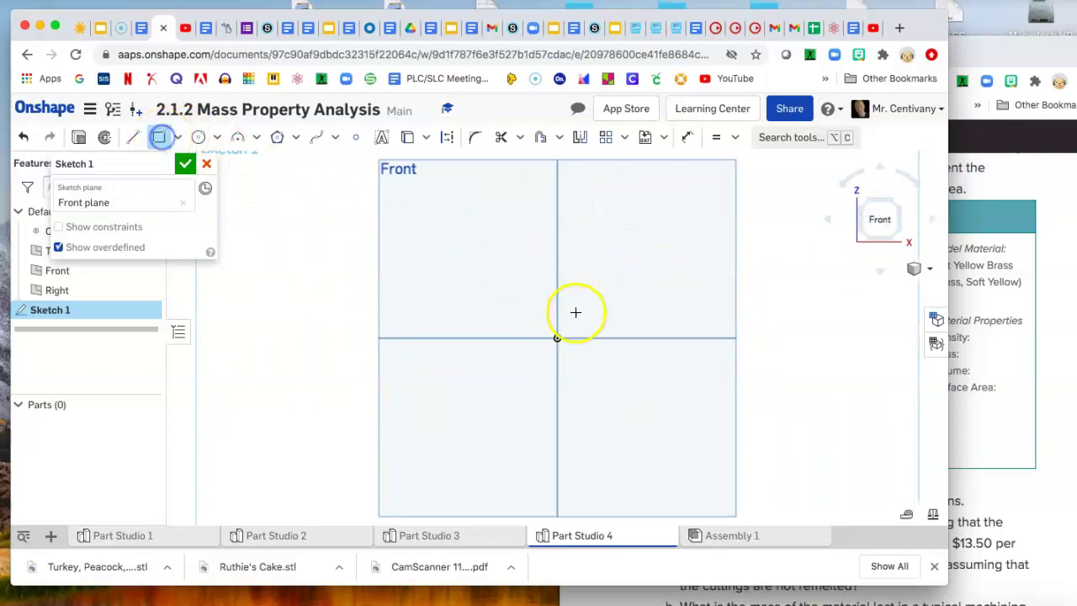
{"action": "left_click", "coordinate": [556, 337]}
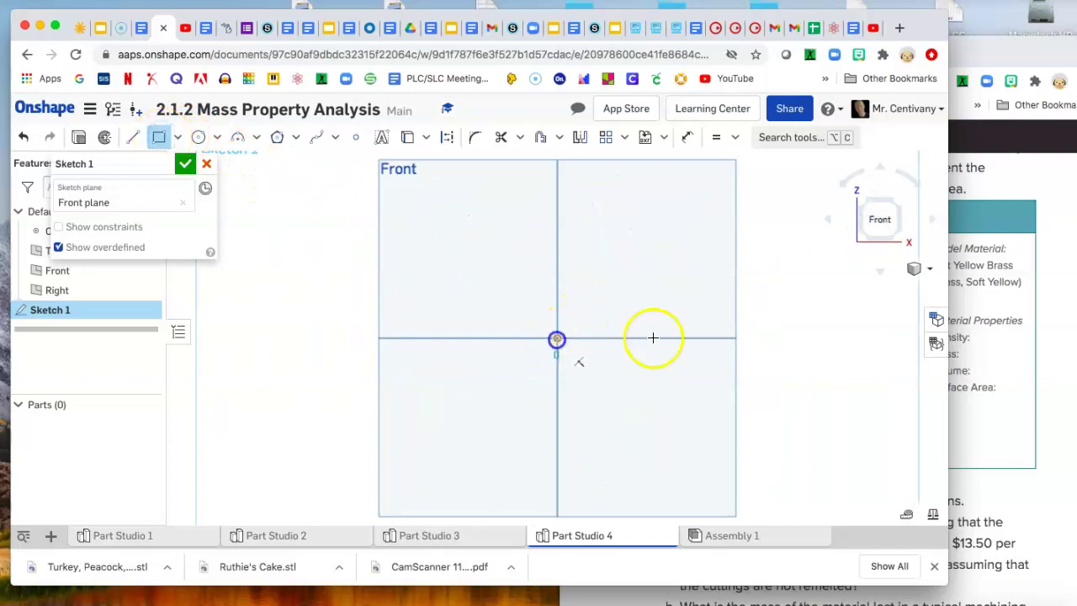
{"action": "left_click", "coordinate": [748, 204]}
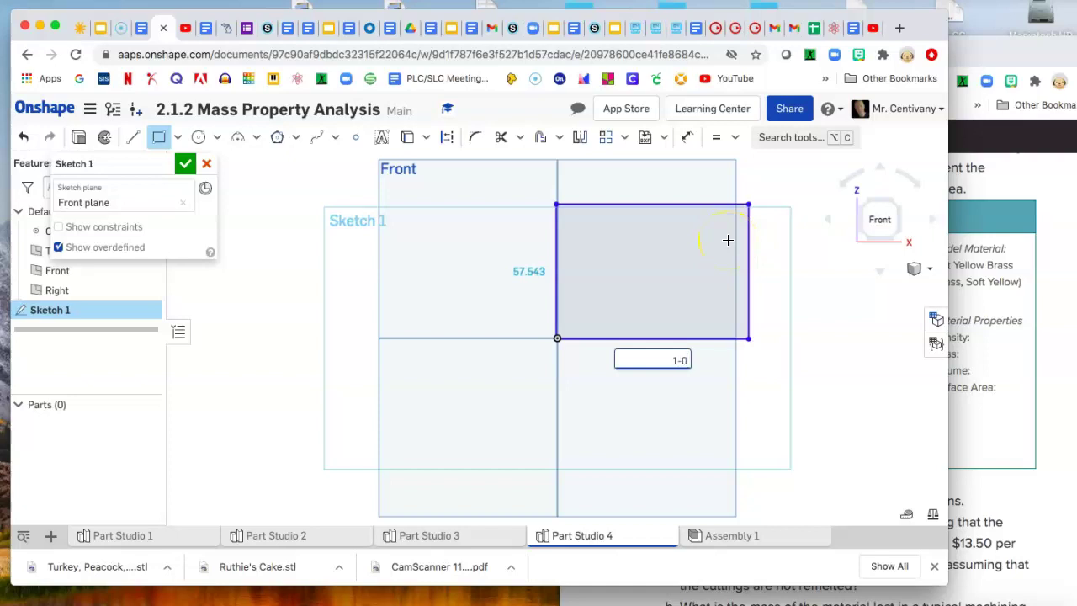
{"action": "key", "text": "Return"}
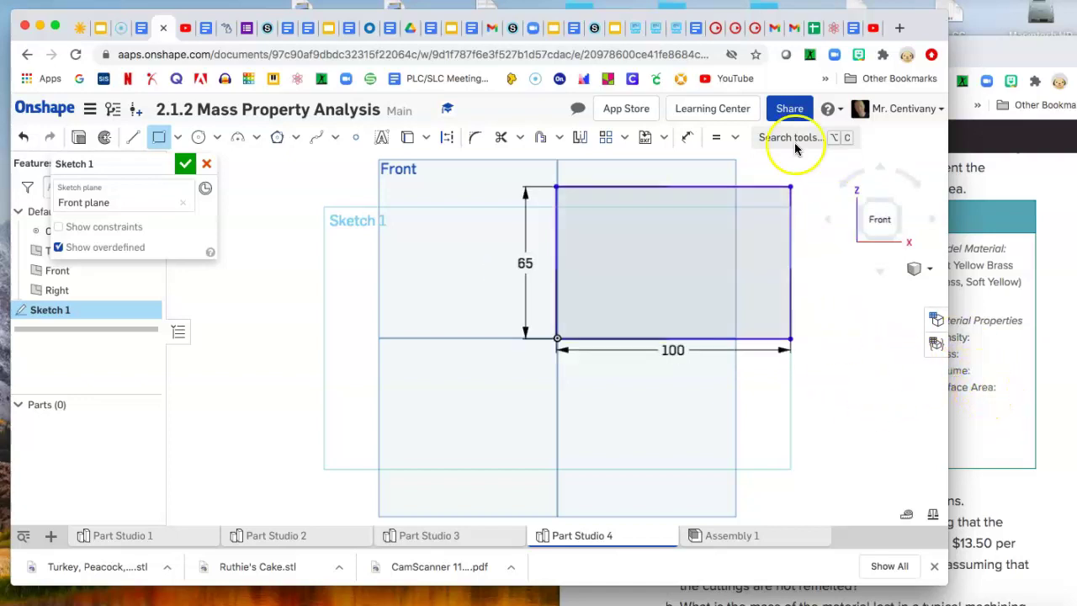
{"action": "left_click", "coordinate": [893, 208]}
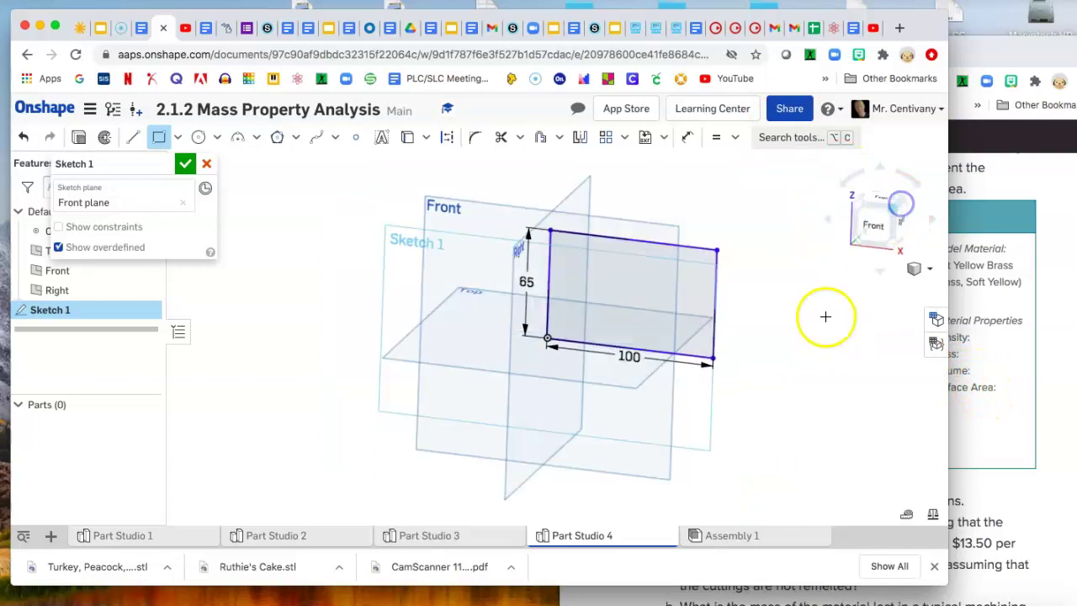
{"action": "left_click", "coordinate": [976, 415]}
{"action": "left_click", "coordinate": [353, 267]}
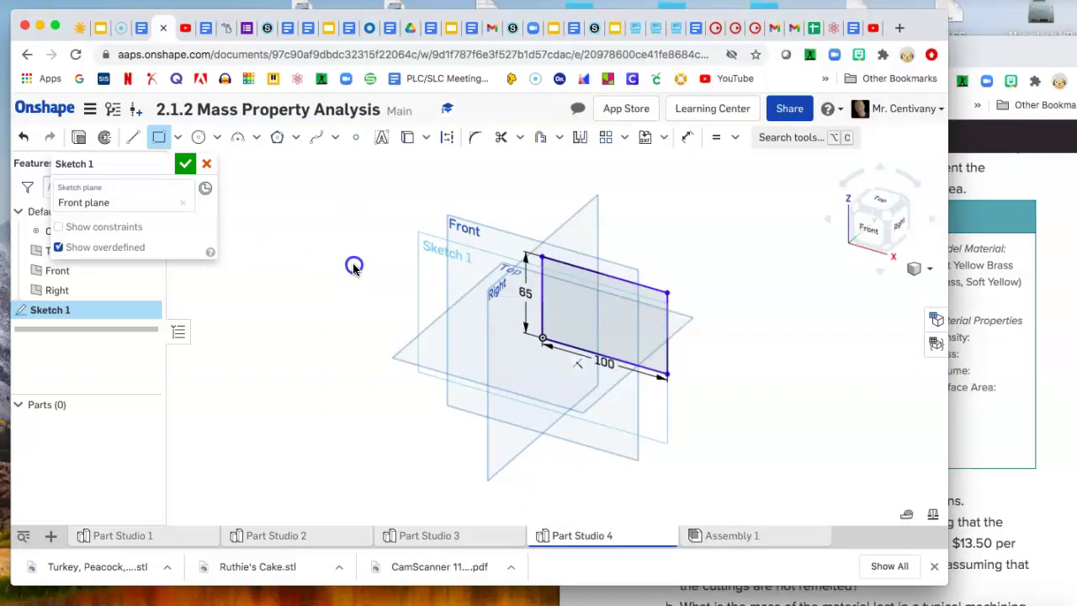
Extrude the rectangle 50 mm into a solid block.
{"action": "left_click", "coordinate": [77, 134]}
{"action": "key", "text": "shift+e"}
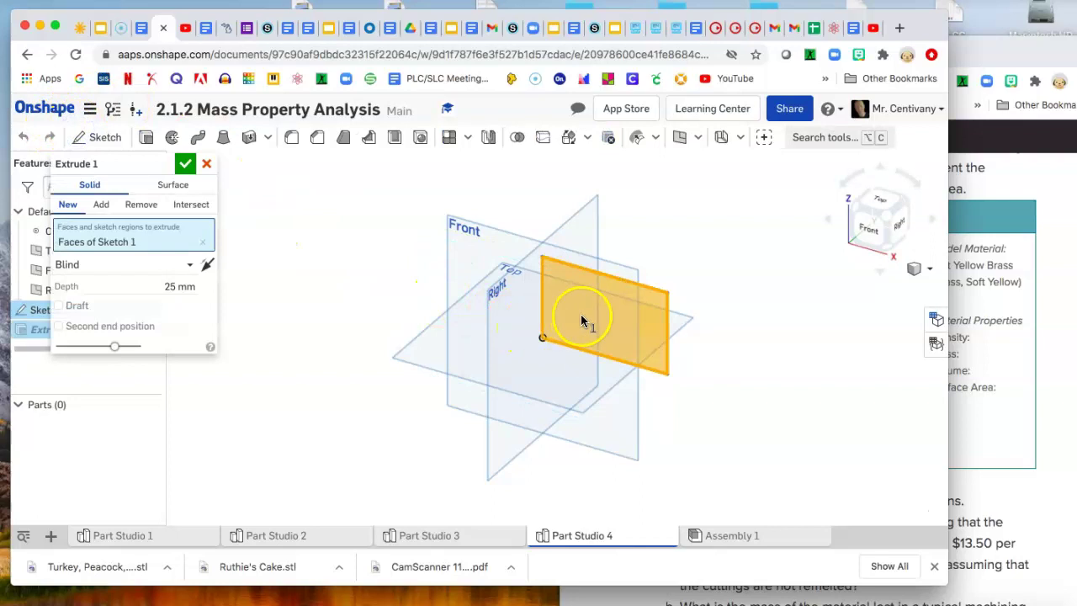
{"action": "left_click_drag", "start_coordinate": [193, 286], "coordinate": [139, 287]}
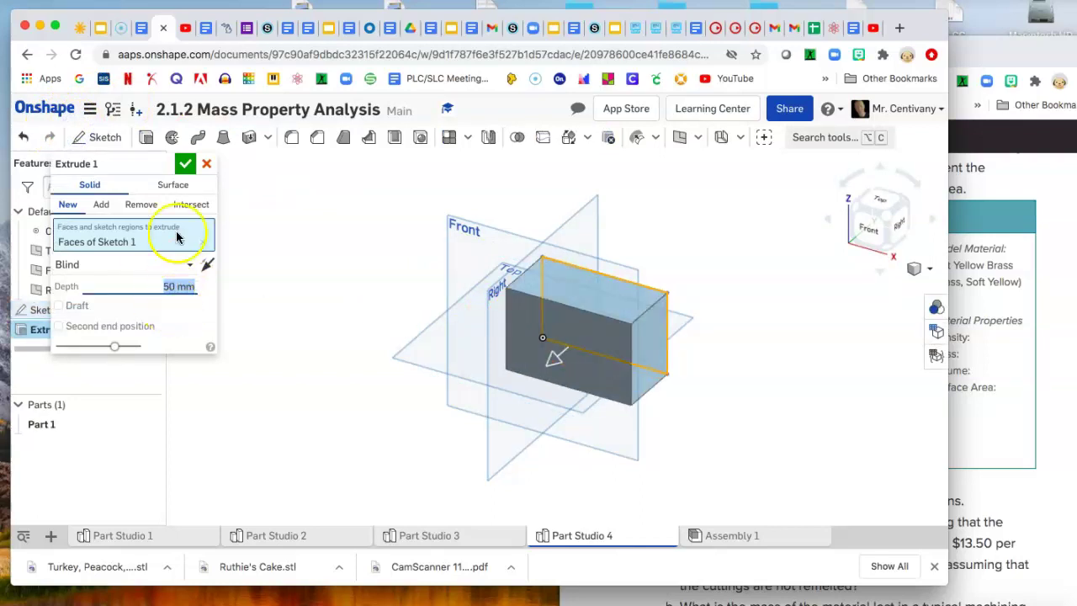
{"action": "left_click", "coordinate": [185, 163]}
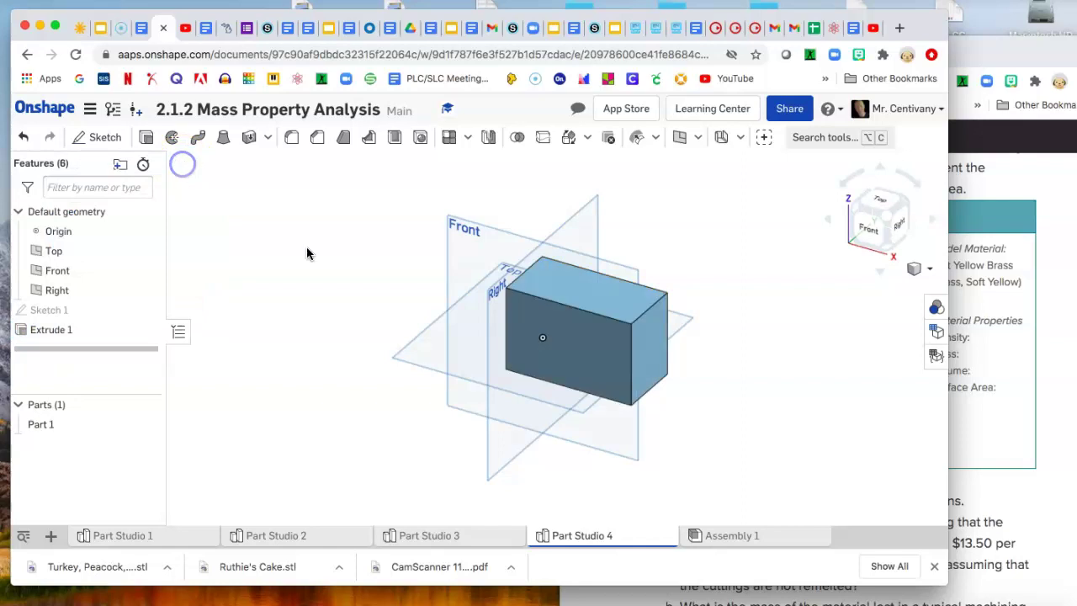
Hide the Top, Front and Right planes and the origin.
{"action": "left_click", "coordinate": [147, 251]}
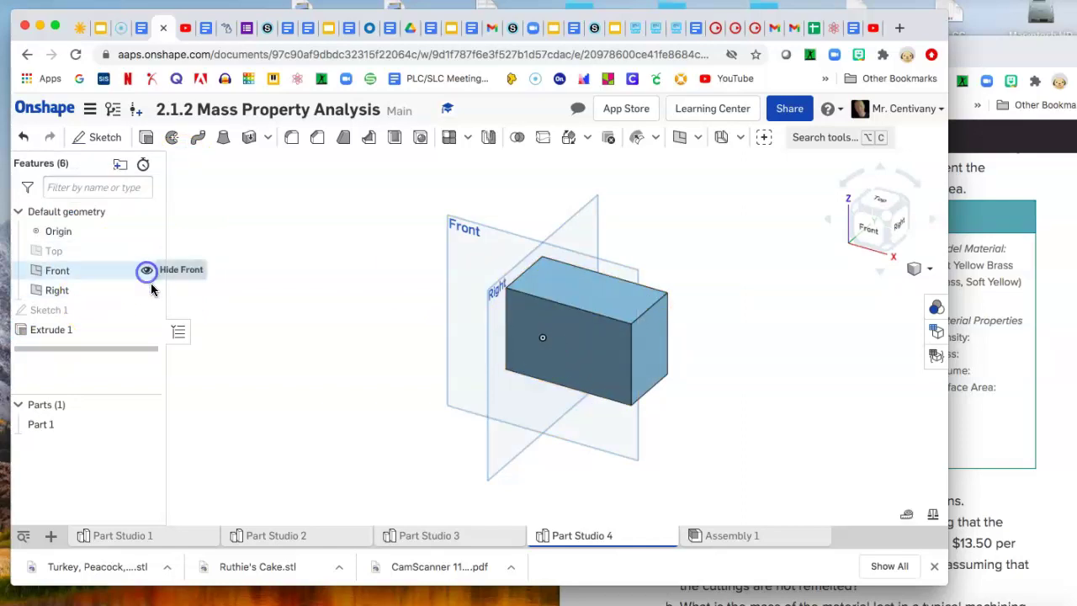
{"action": "left_click", "coordinate": [147, 270]}
{"action": "left_click", "coordinate": [147, 290]}
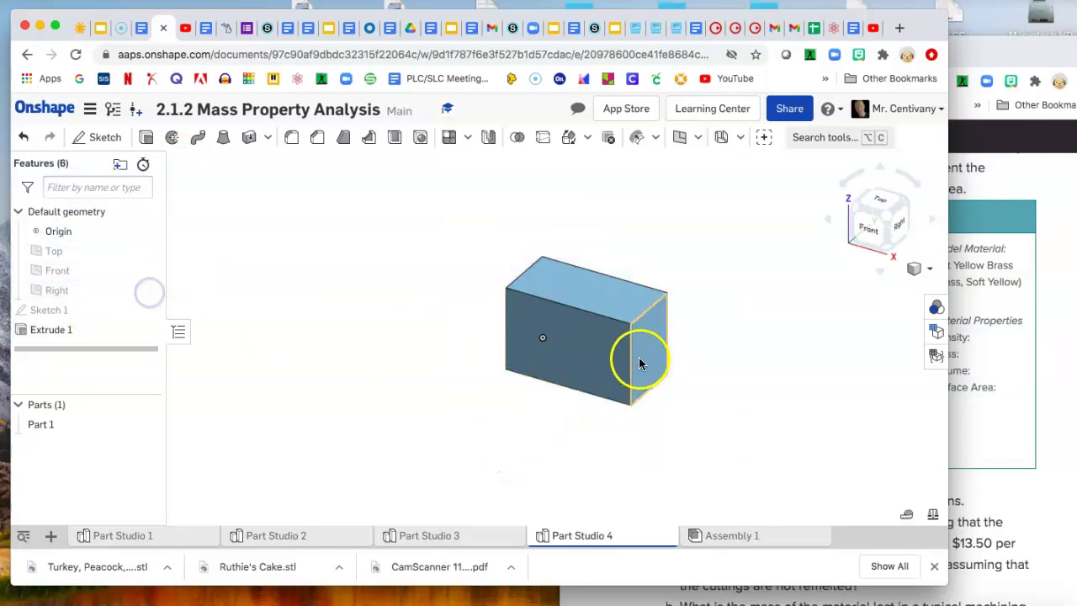
{"action": "left_click", "coordinate": [147, 233]}
{"action": "mouse_move", "coordinate": [634, 372]}
{"action": "right_mouse_down"}
{"action": "mouse_move", "coordinate": [580, 376]}
{"action": "mouse_move", "coordinate": [615, 368]}
{"action": "right_mouse_up"}
{"action": "left_click", "coordinate": [1001, 432]}
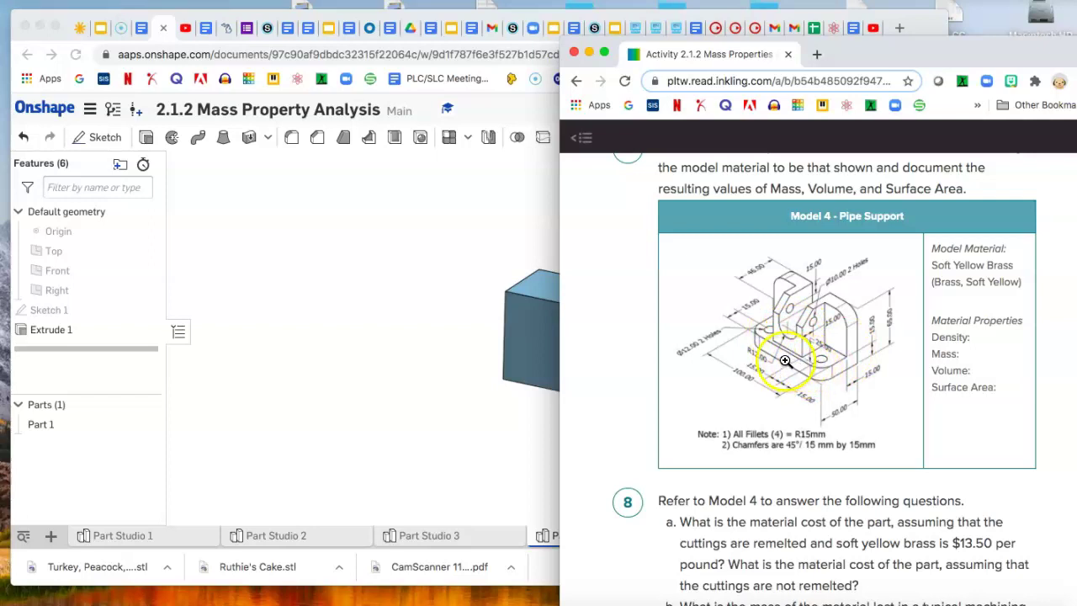
Scroll the Inkling page up and enlarge the Chrome window to read the drawing.
{"action": "scroll", "coordinate": [740, 349], "scroll_direction": "up", "scroll_amount": 2}
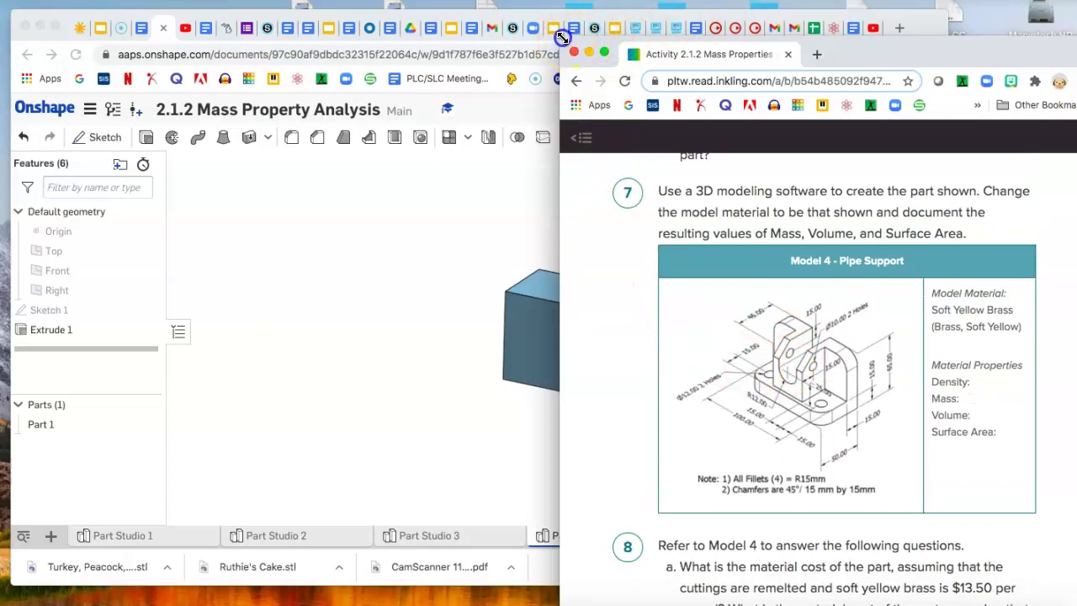
{"action": "left_click_drag", "start_coordinate": [562, 38], "coordinate": [478, 16]}
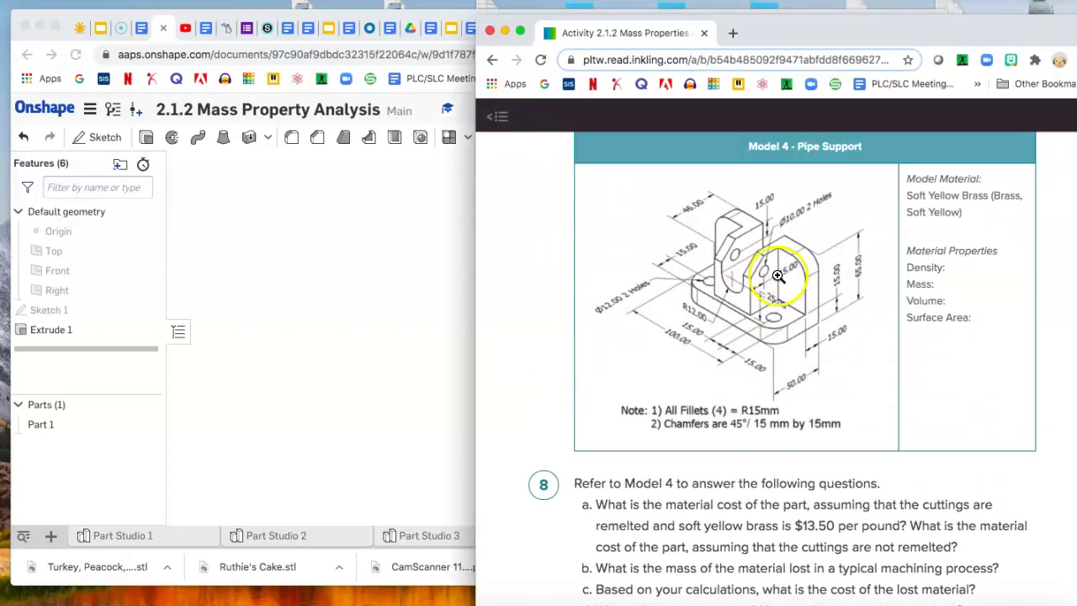
{"action": "scroll", "coordinate": [777, 275], "scroll_direction": "up", "scroll_amount": 2}
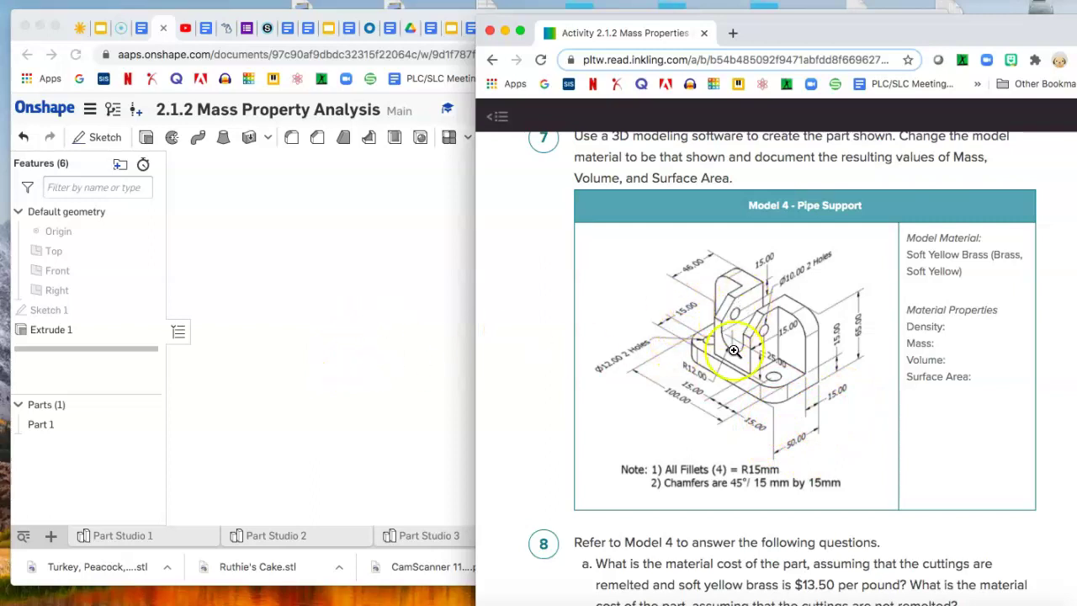
Sketch on the block's top face and draw a corner rectangle 35 mm tall.
{"action": "left_click", "coordinate": [383, 319]}
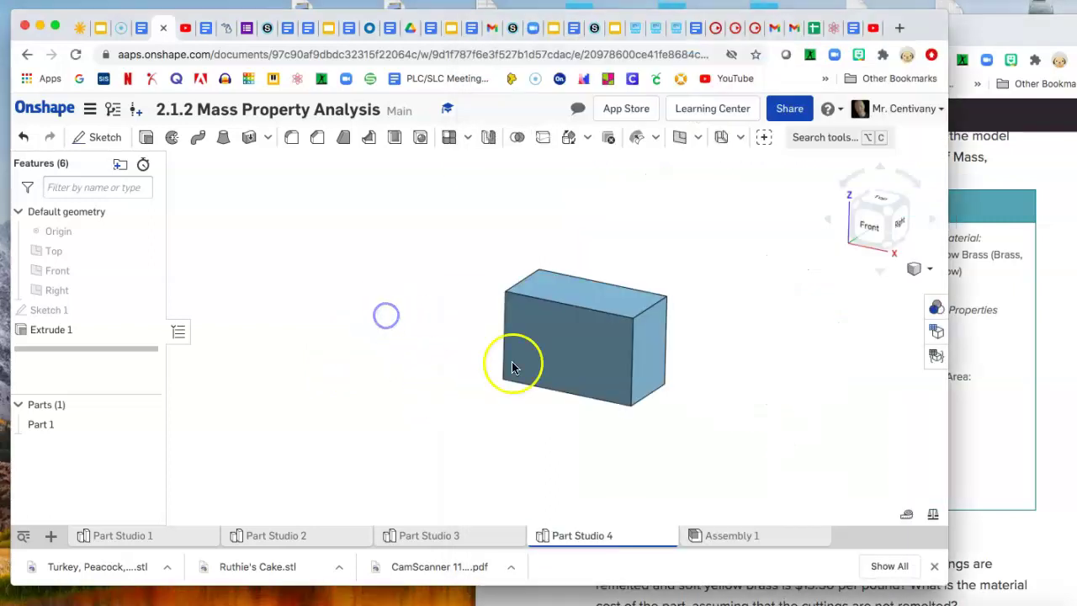
{"action": "left_click", "coordinate": [103, 137]}
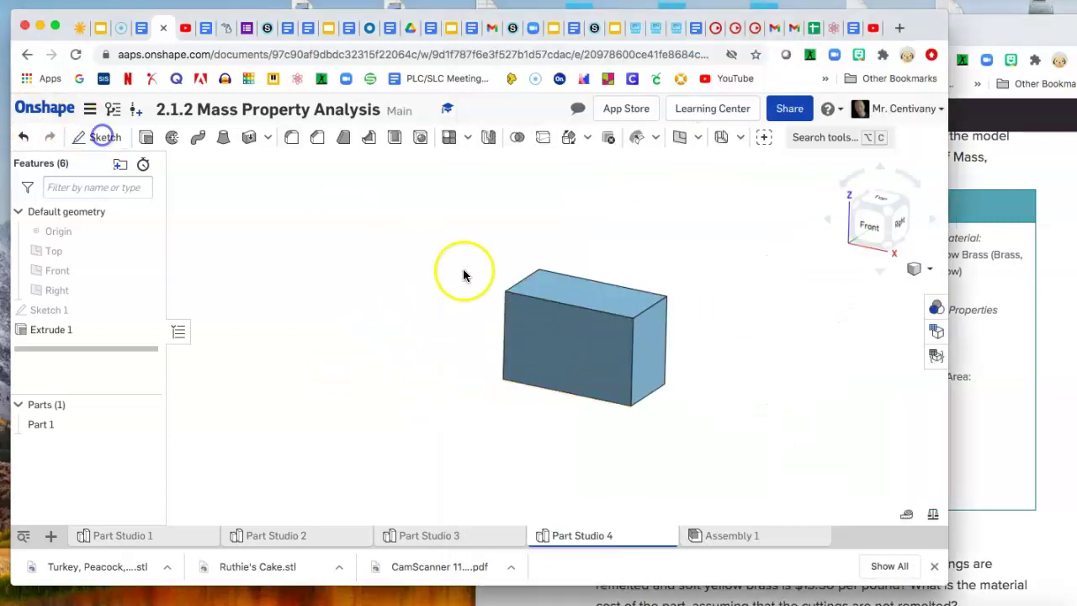
{"action": "left_click", "coordinate": [600, 297]}
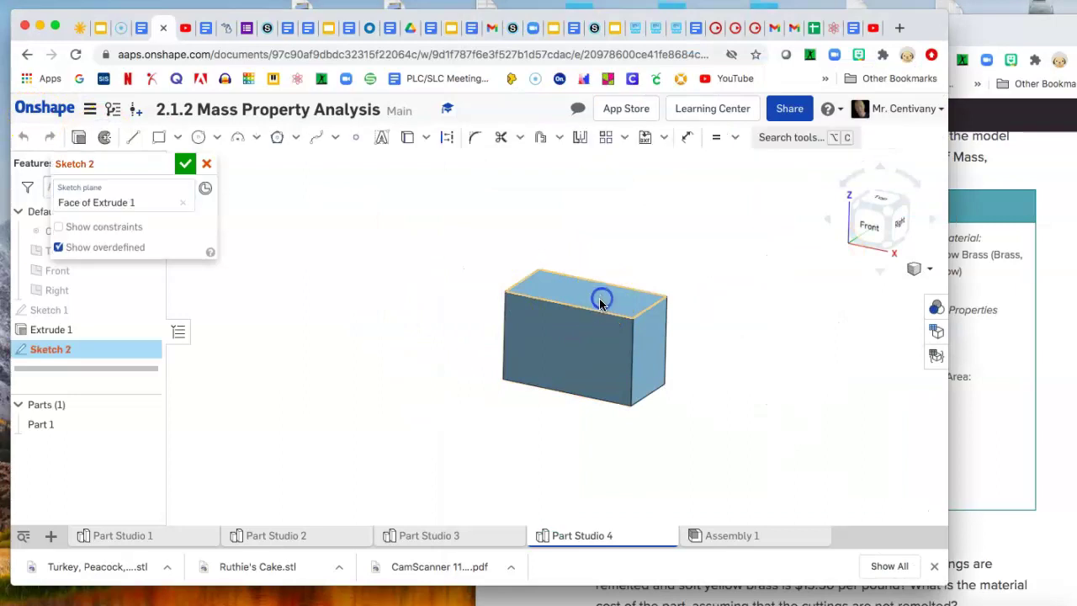
{"action": "left_click", "coordinate": [879, 200]}
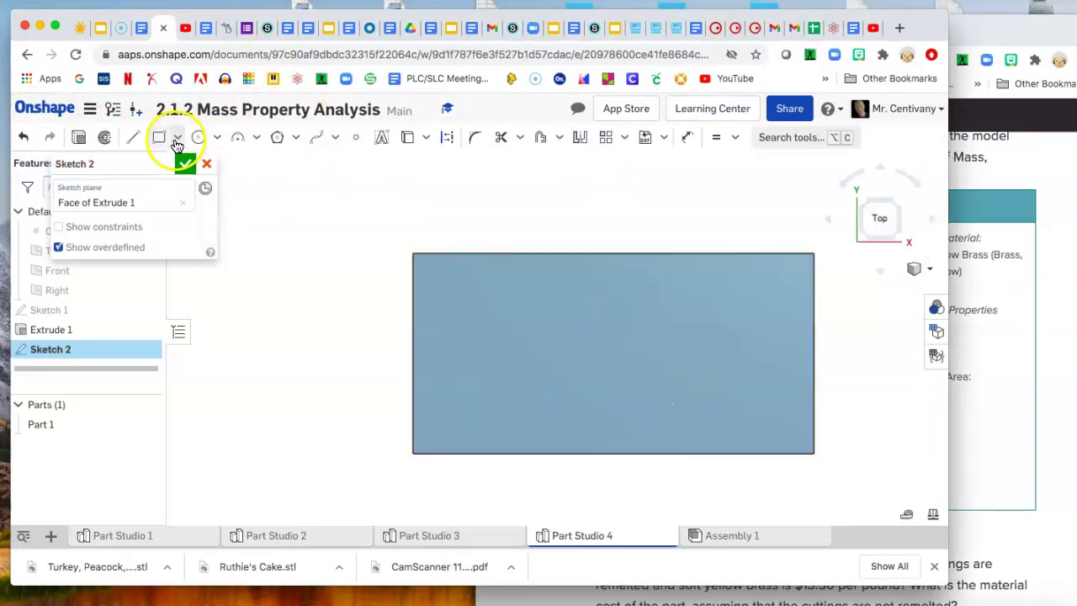
{"action": "left_click", "coordinate": [413, 454]}
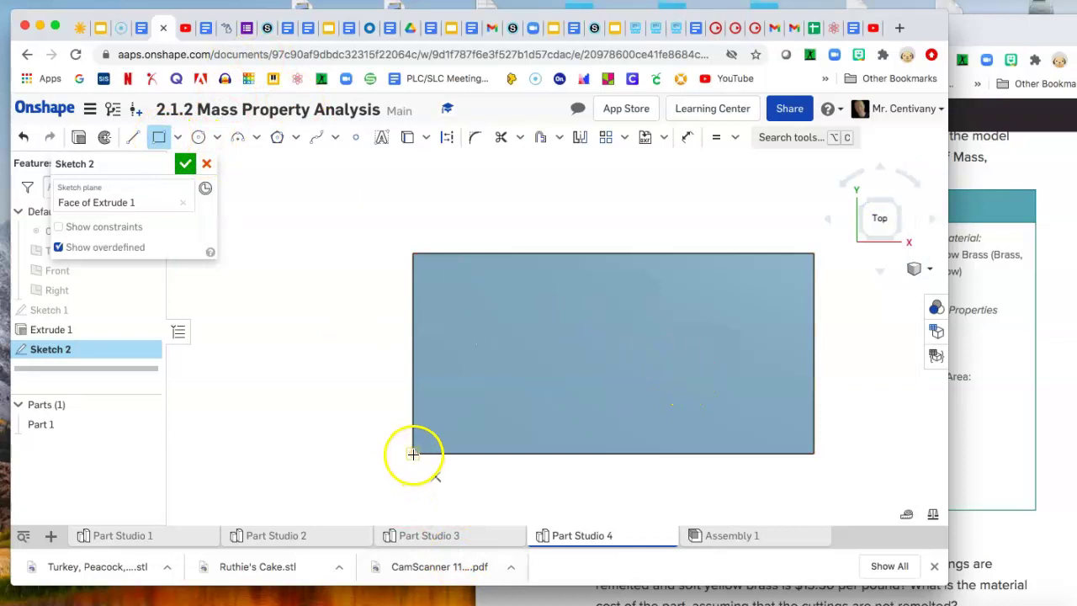
{"action": "left_click", "coordinate": [523, 365]}
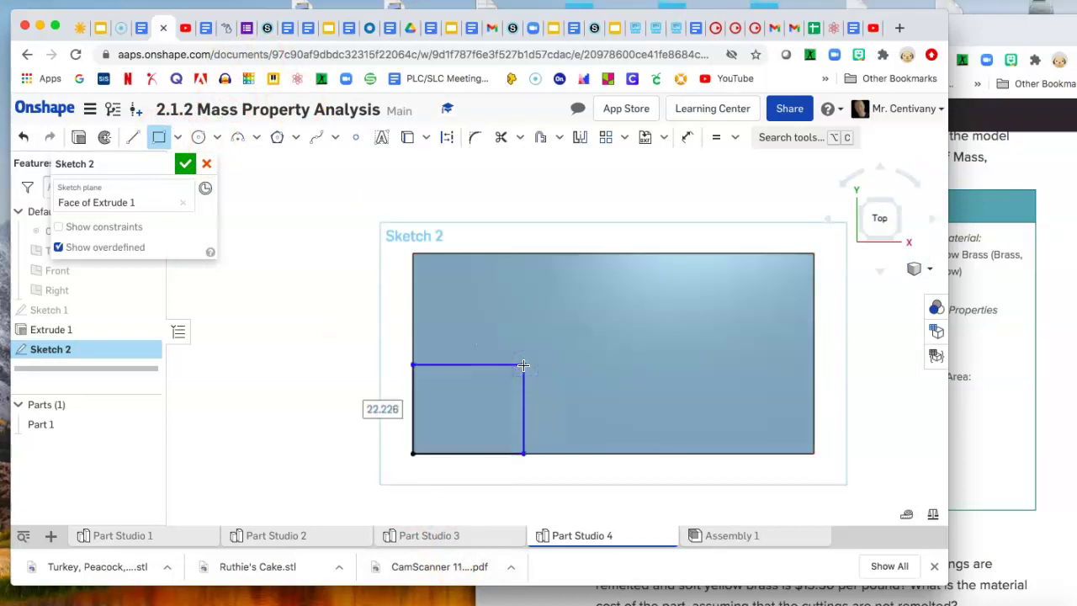
{"action": "type", "text": "35"}
{"action": "key", "text": "Return"}
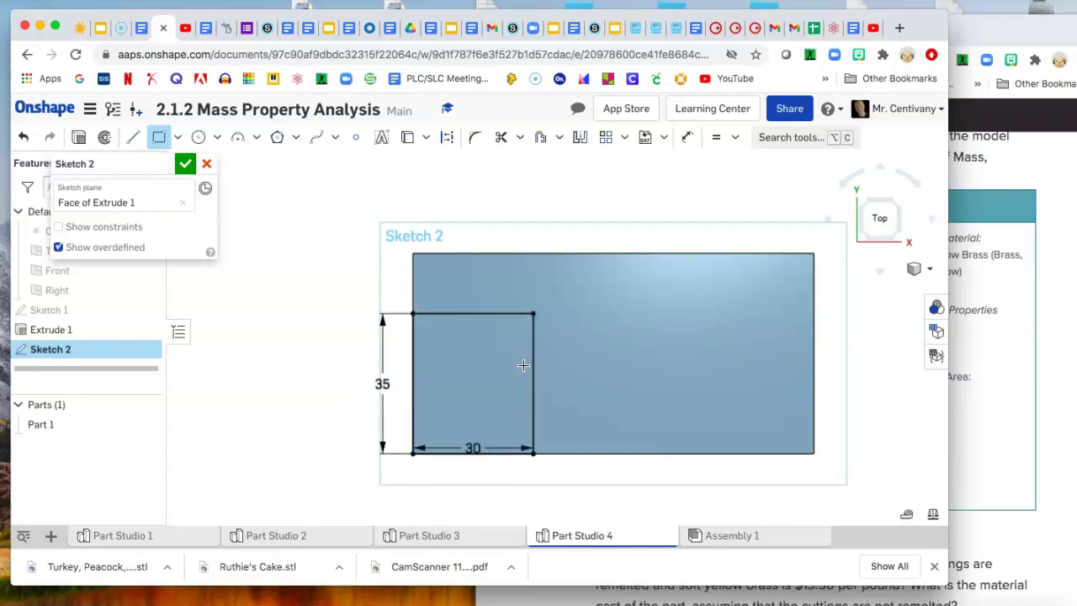
Add a right-corner rectangle and constrain its edges equal to the left rectangle's.
{"action": "left_click", "coordinate": [812, 452]}
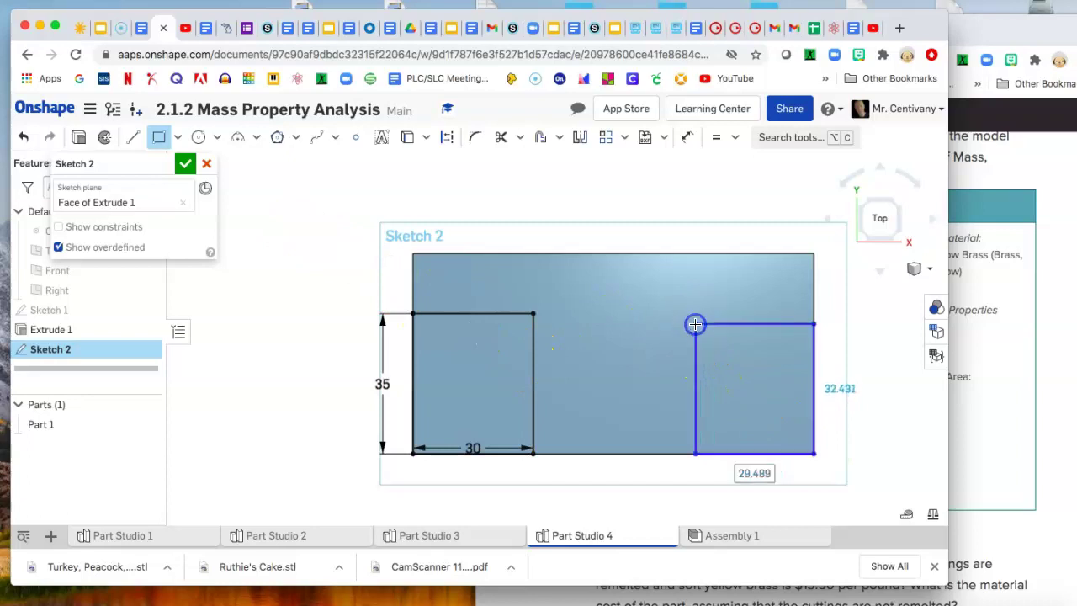
{"action": "right_click", "coordinate": [636, 185]}
{"action": "left_click", "coordinate": [662, 194]}
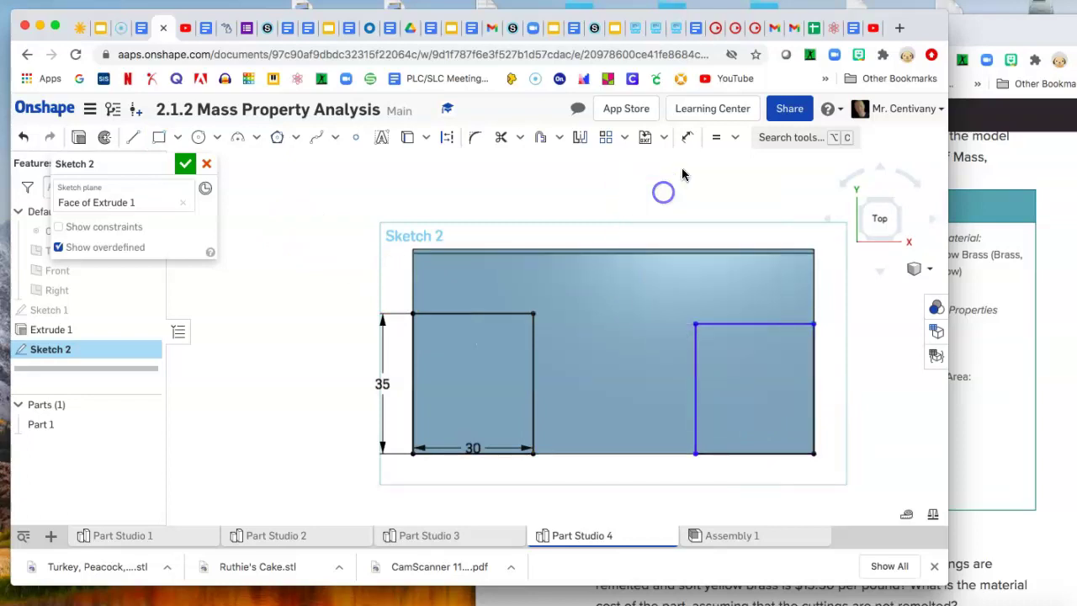
{"action": "left_click", "coordinate": [716, 137]}
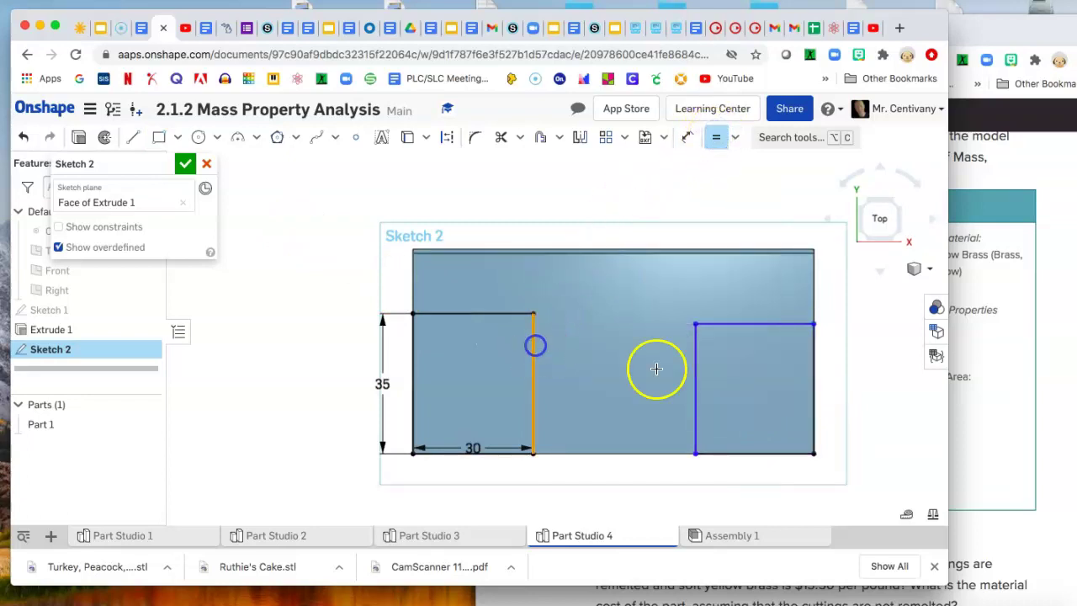
{"action": "left_click", "coordinate": [698, 372]}
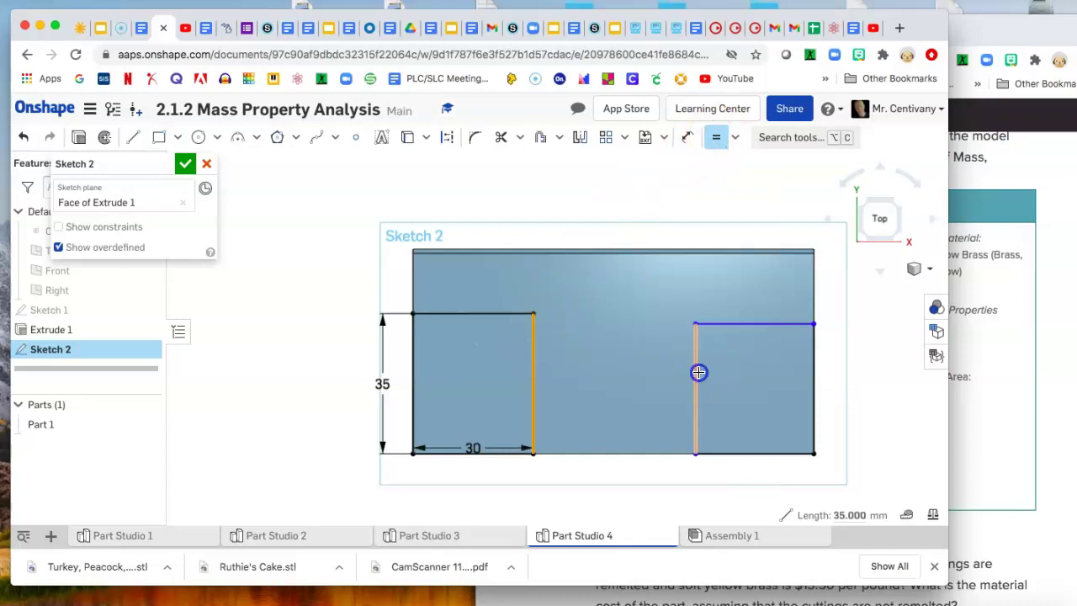
{"action": "left_click", "coordinate": [519, 310]}
{"action": "left_click", "coordinate": [749, 313]}
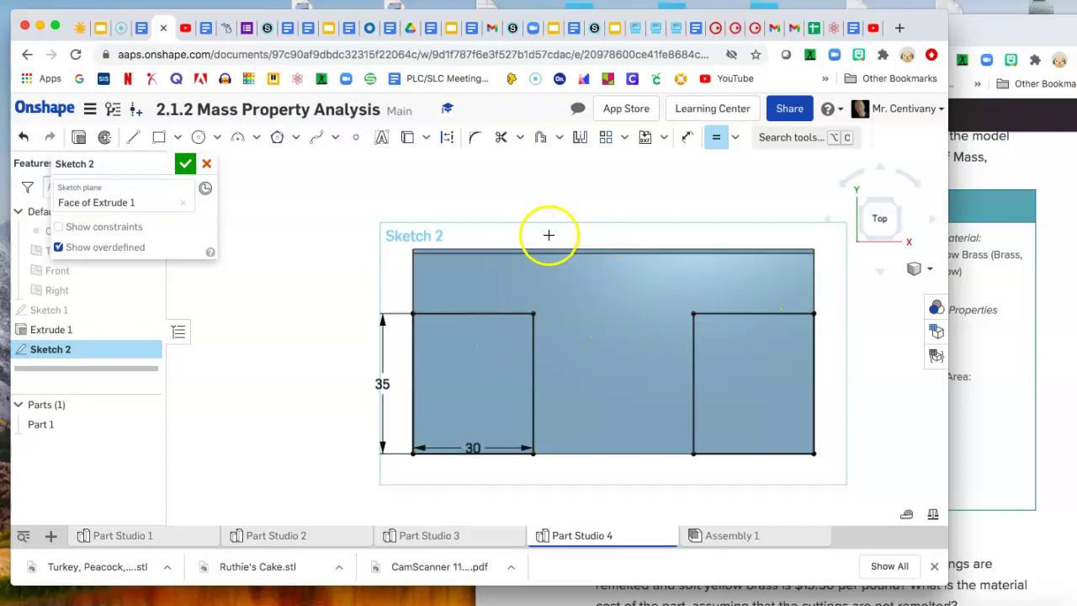
{"action": "right_click", "coordinate": [551, 205]}
{"action": "left_click", "coordinate": [591, 215]}
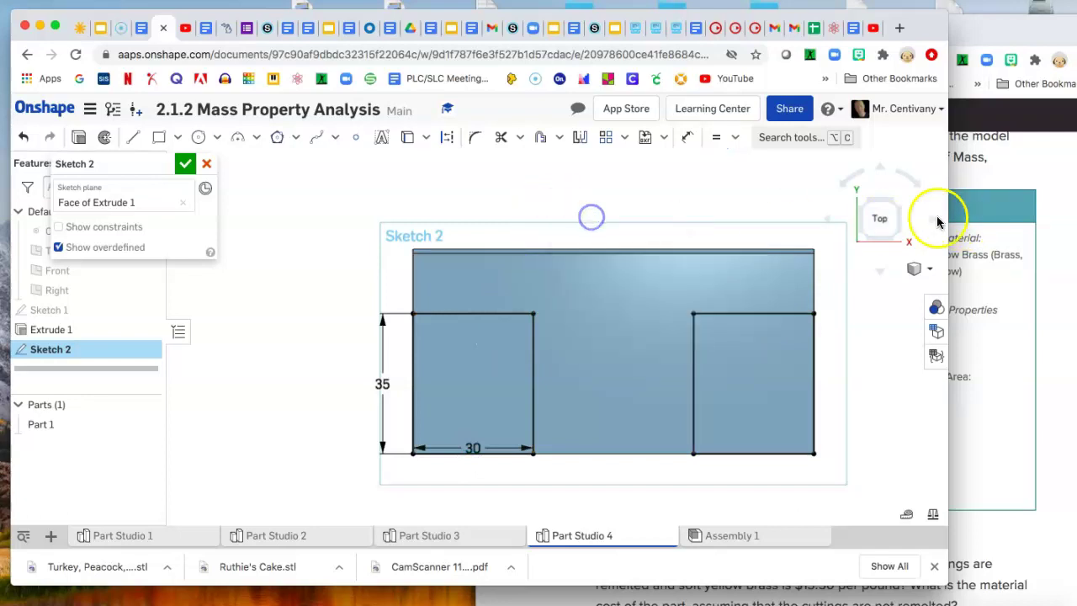
Accept Sketch 2 with its two equal corner rectangles.
{"action": "left_click", "coordinate": [890, 219]}
{"action": "scroll", "coordinate": [720, 272], "scroll_direction": "down", "scroll_amount": 3}
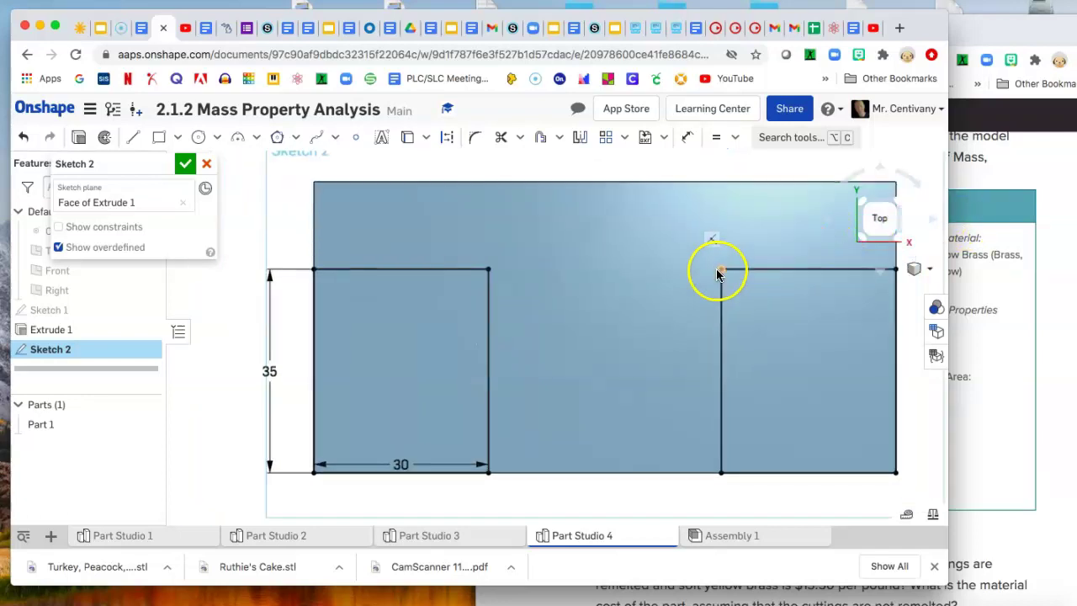
{"action": "left_click", "coordinate": [184, 164]}
{"action": "left_click", "coordinate": [898, 239]}
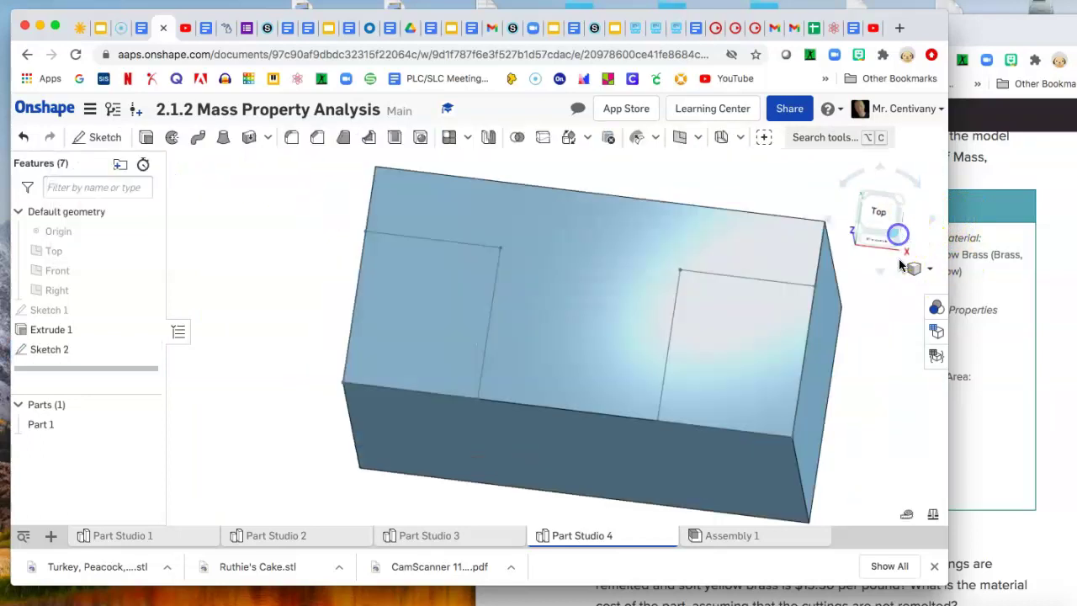
{"action": "left_click", "coordinate": [977, 368]}
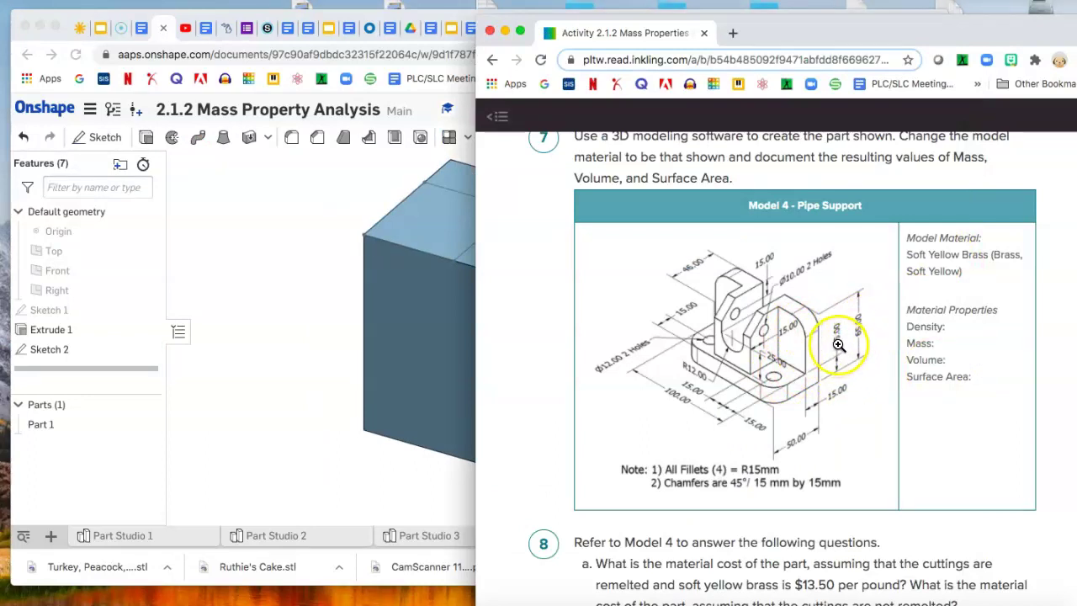
Remove-extrude both Sketch 2 rectangles 50 mm deep into Part 1.
{"action": "left_click", "coordinate": [415, 238]}
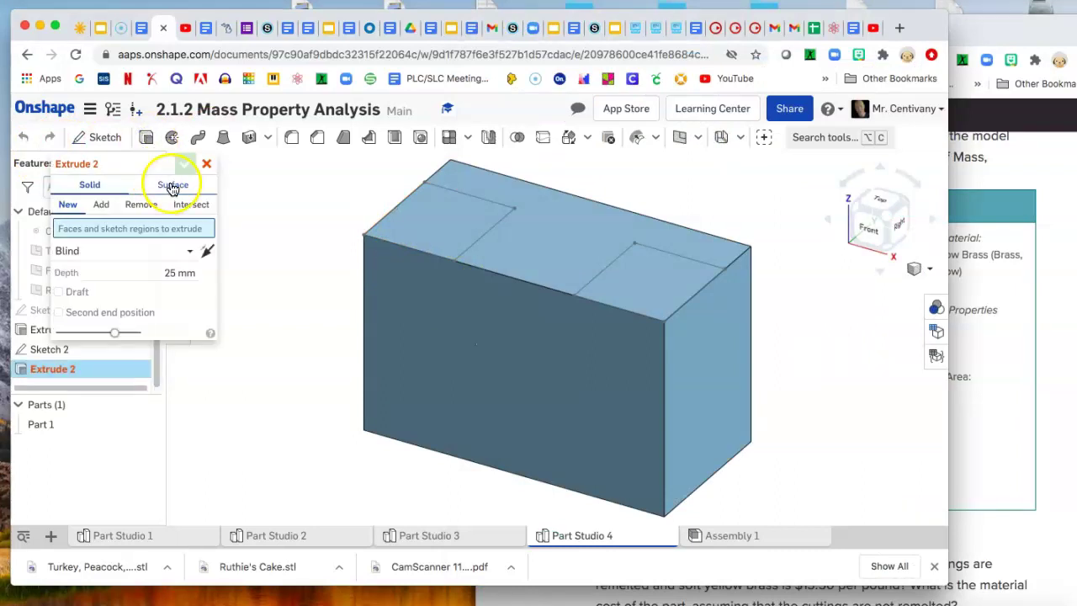
{"action": "left_click", "coordinate": [148, 205]}
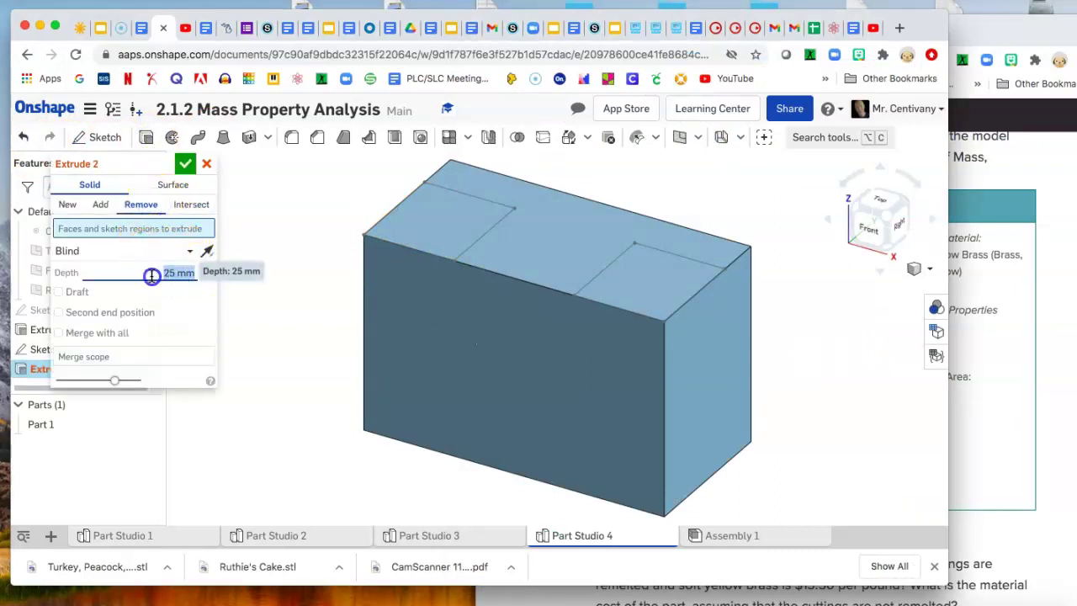
{"action": "left_click", "coordinate": [368, 240]}
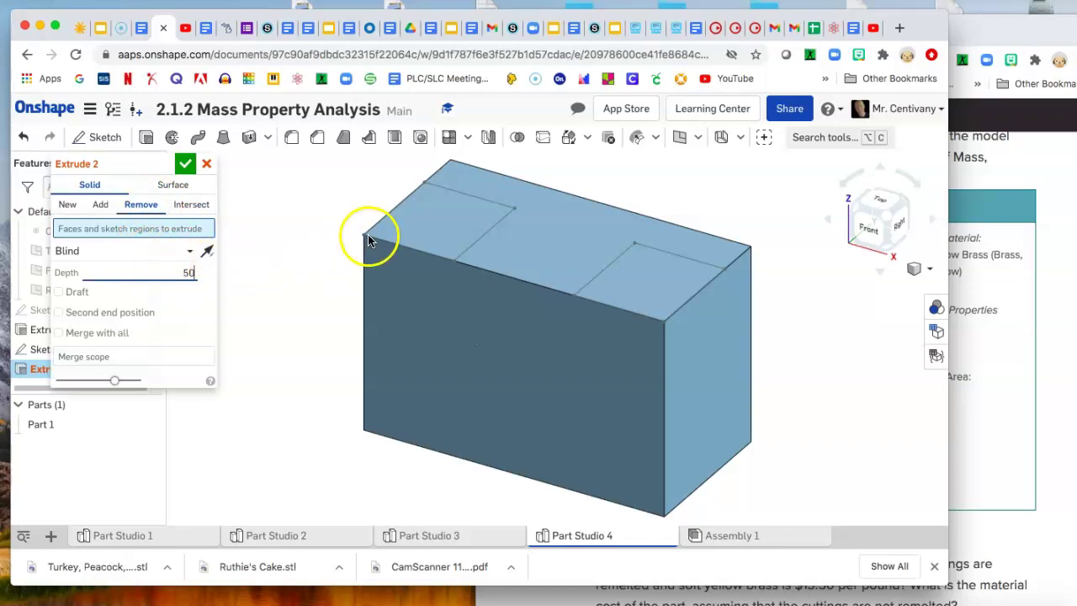
{"action": "left_click", "coordinate": [650, 294]}
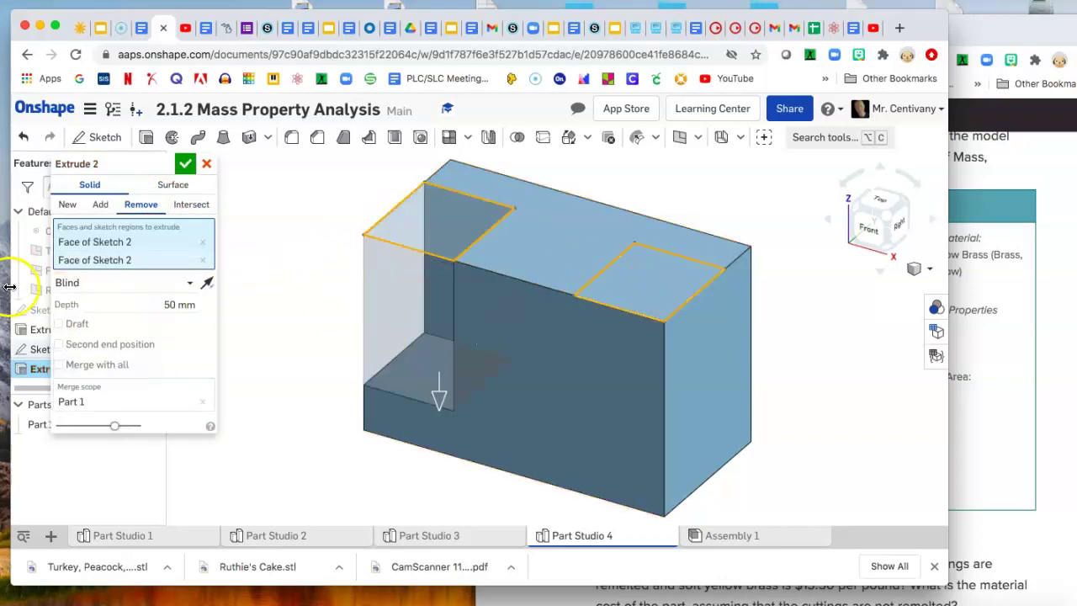
{"action": "left_click", "coordinate": [186, 165]}
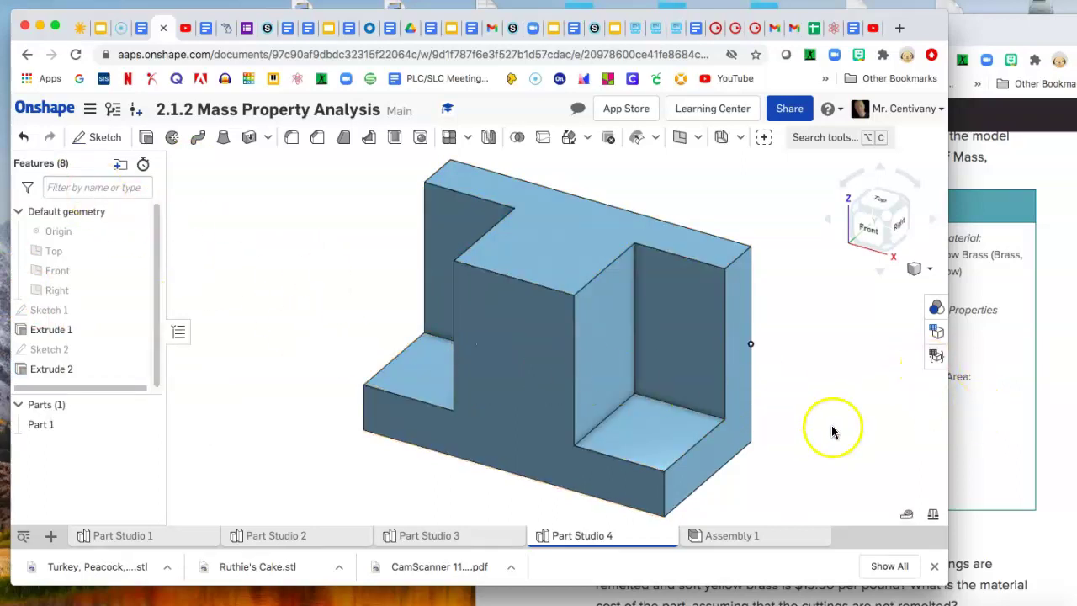
Compare the pipe support drawing's dimensions, then begin a new sketch.
{"action": "left_click", "coordinate": [974, 432]}
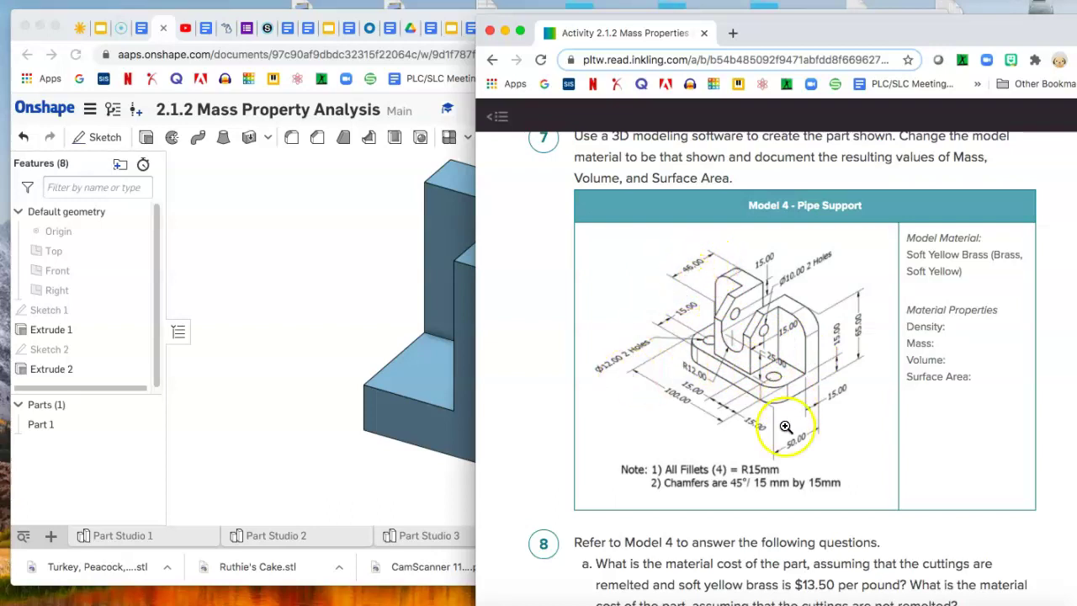
{"action": "left_click", "coordinate": [278, 306]}
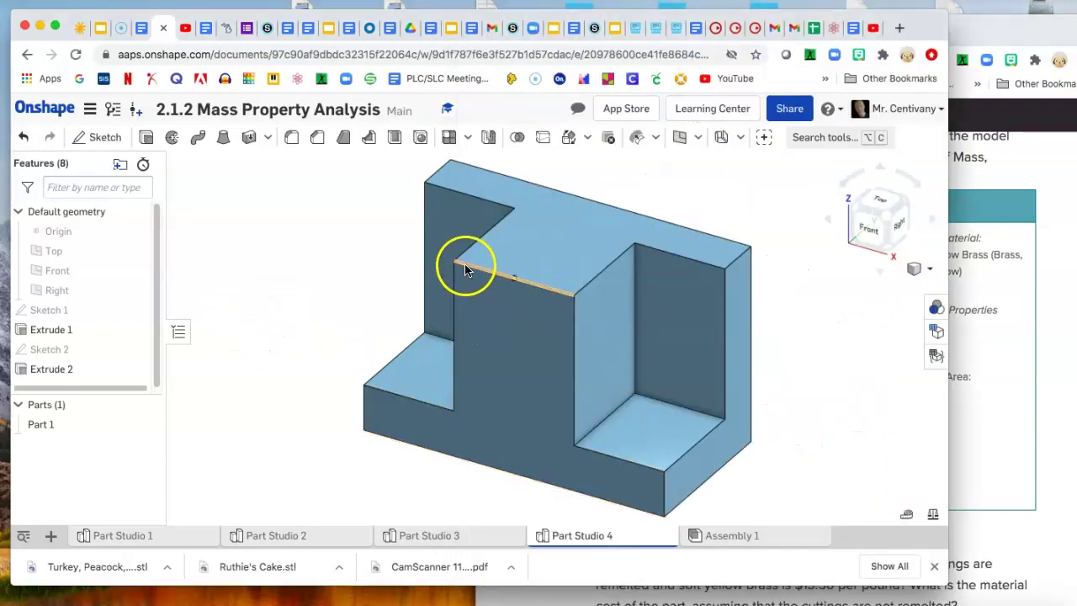
{"action": "left_click", "coordinate": [965, 424]}
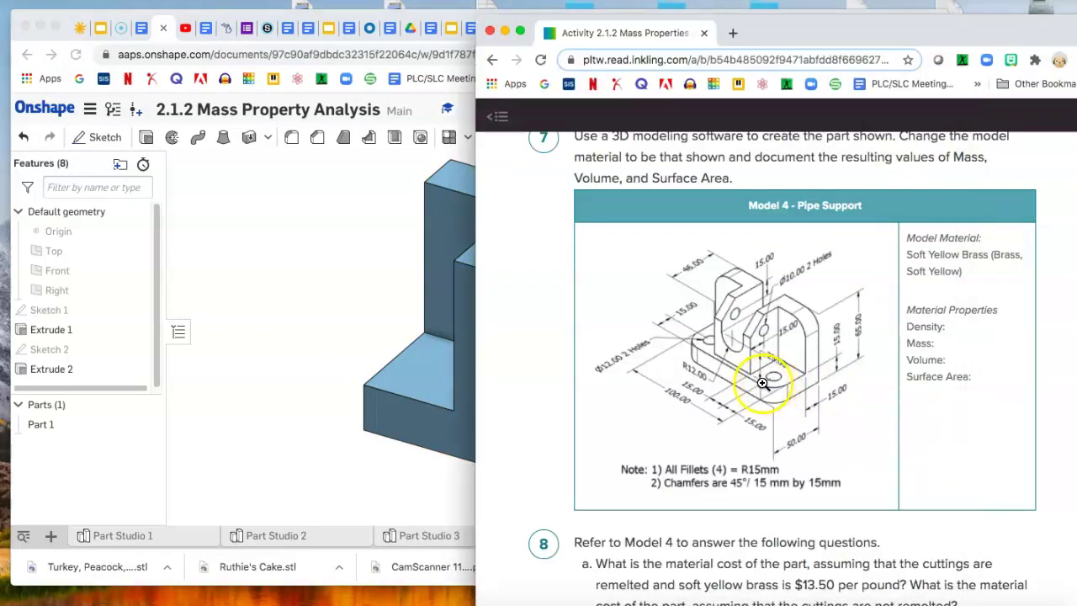
{"action": "left_click", "coordinate": [325, 295]}
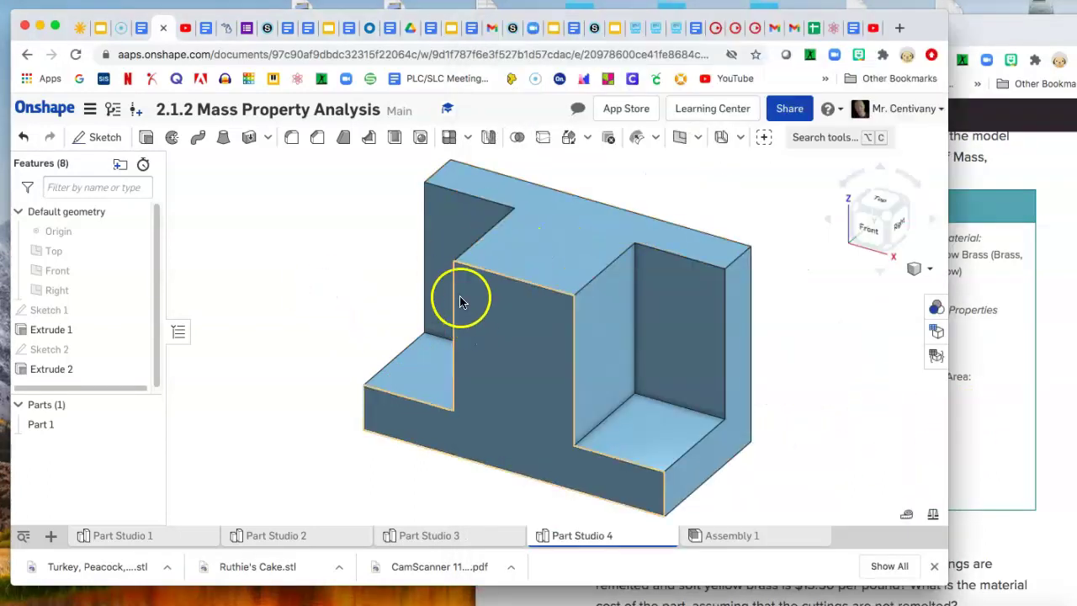
{"action": "left_click", "coordinate": [105, 137]}
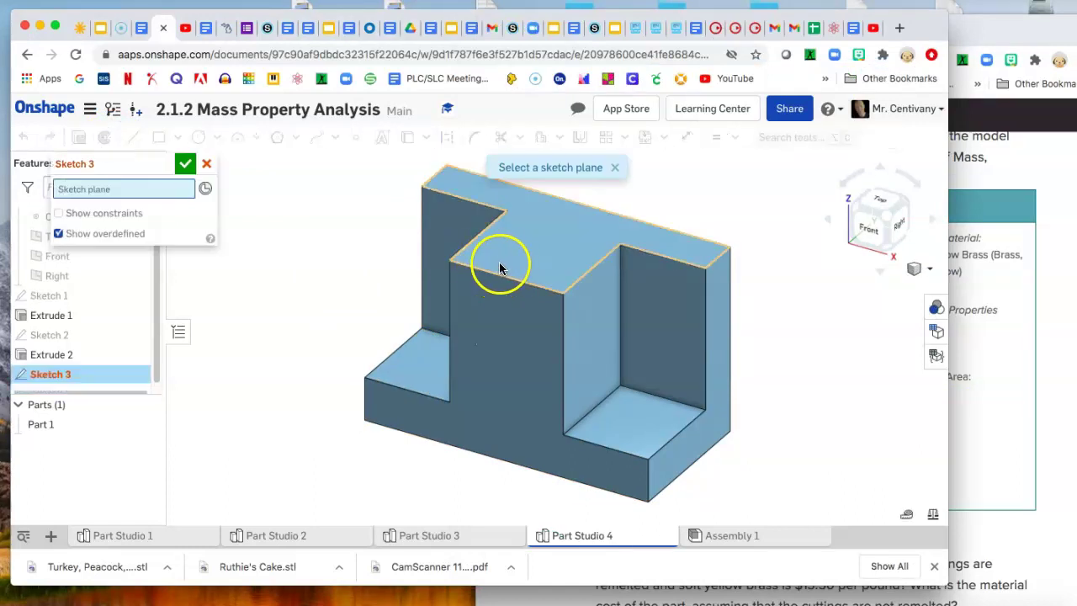
Sketch a 40 mm wide, 4 mm tall rectangle on the top face between the steps.
{"action": "left_click", "coordinate": [209, 165]}
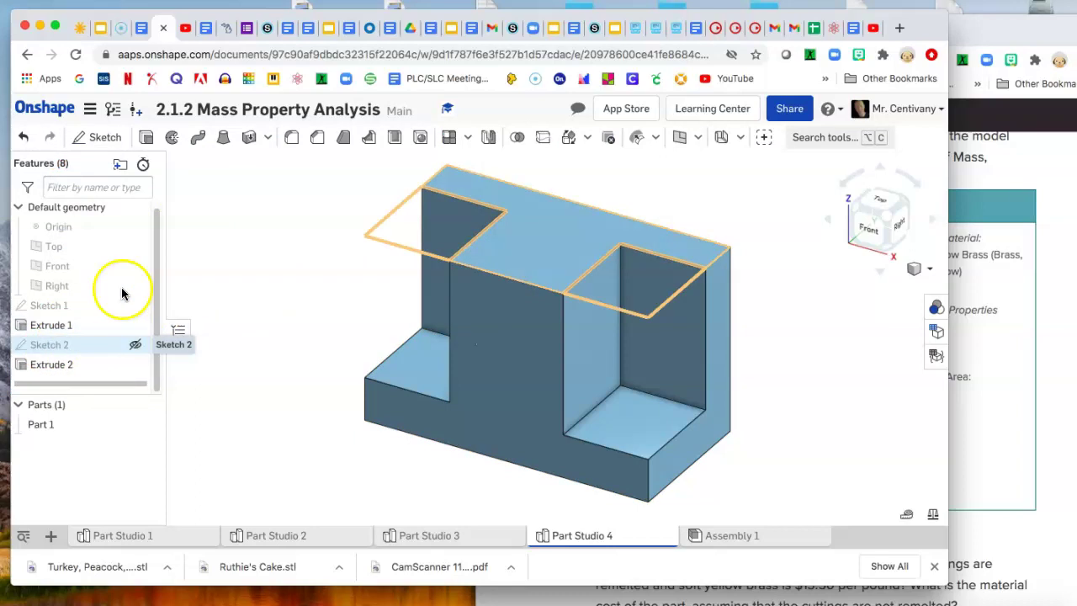
{"action": "left_click", "coordinate": [105, 137]}
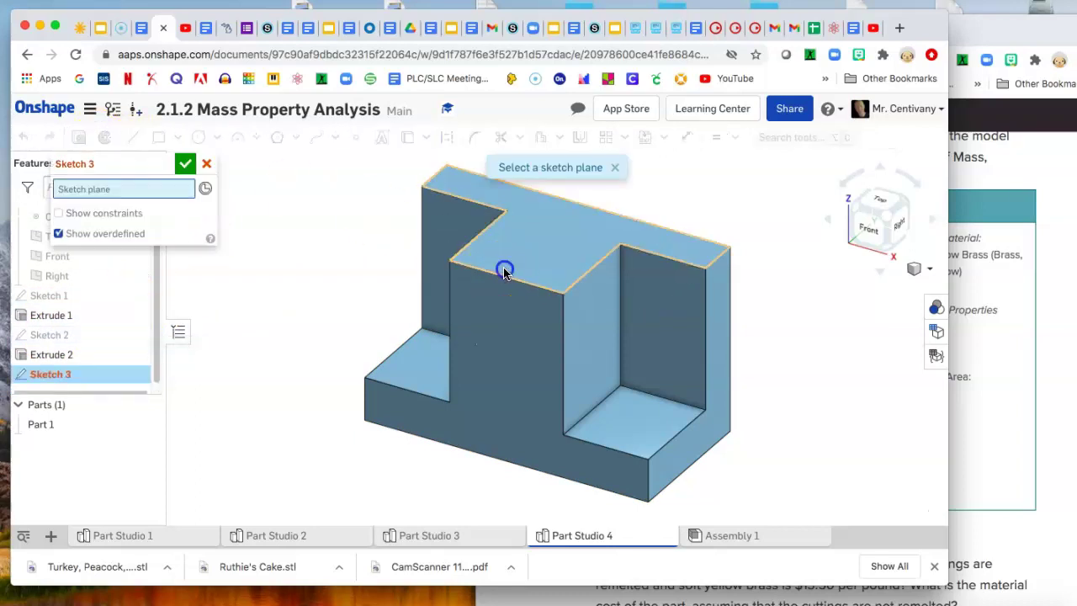
{"action": "left_click", "coordinate": [505, 272]}
{"action": "left_click", "coordinate": [878, 206]}
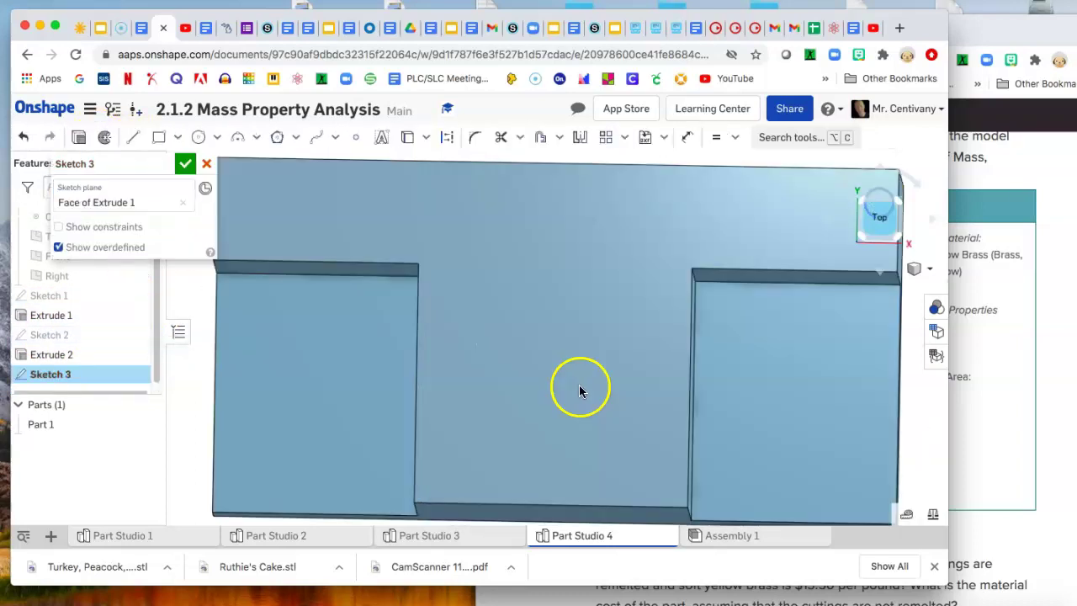
{"action": "left_click", "coordinate": [159, 137]}
{"action": "left_click", "coordinate": [443, 497]}
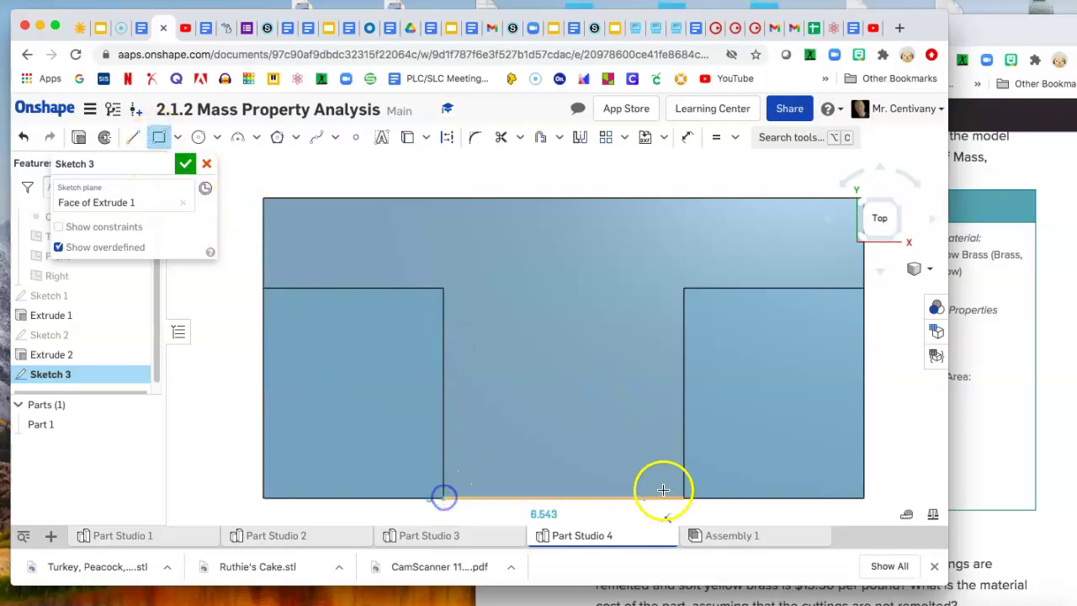
{"action": "left_click", "coordinate": [686, 481]}
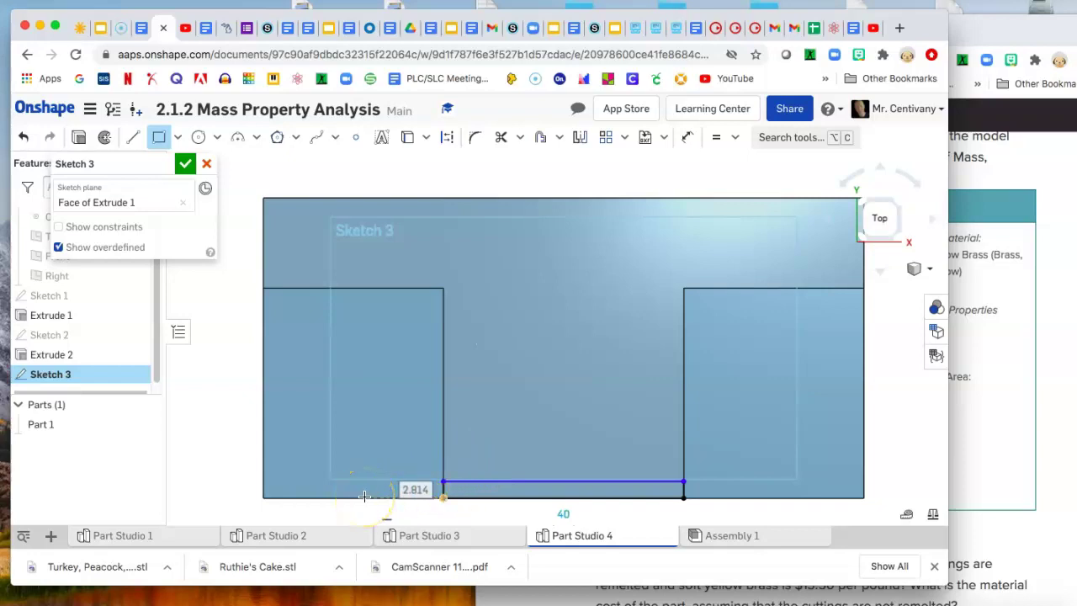
{"action": "type", "text": "4"}
{"action": "left_click", "coordinate": [465, 511]}
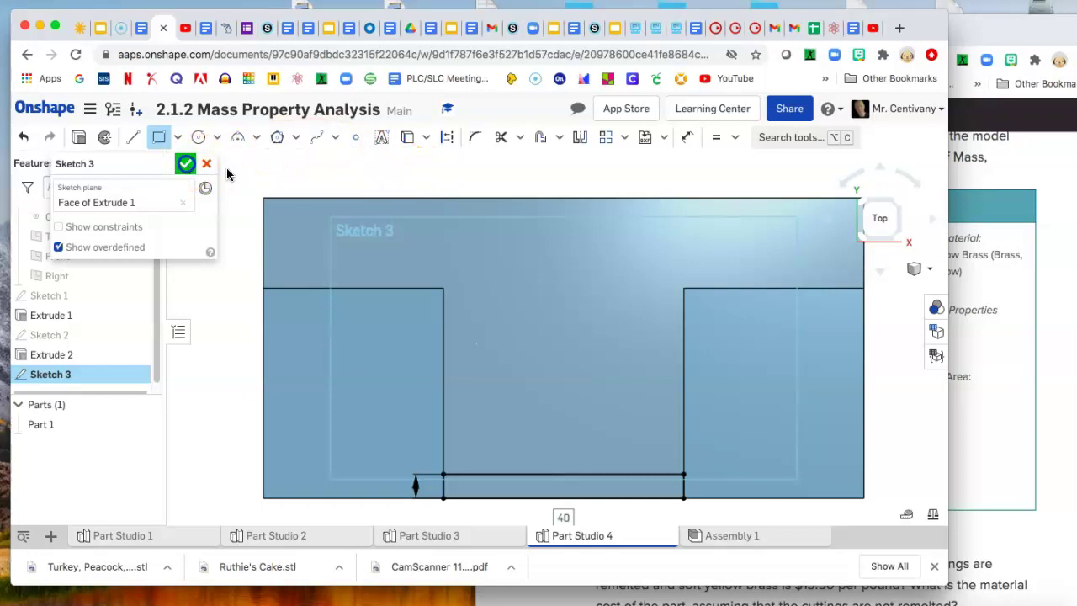
{"action": "left_click", "coordinate": [186, 164]}
Extrude the thin Sketch 3 strip as a cut, creating Extrude 3.
{"action": "left_click", "coordinate": [899, 237]}
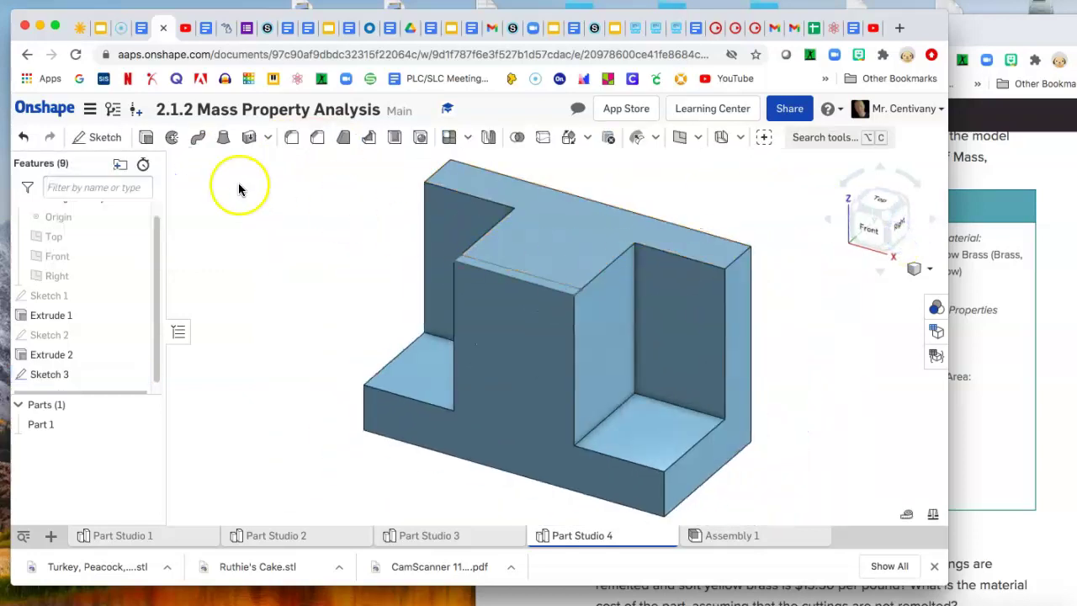
{"action": "left_click", "coordinate": [146, 137]}
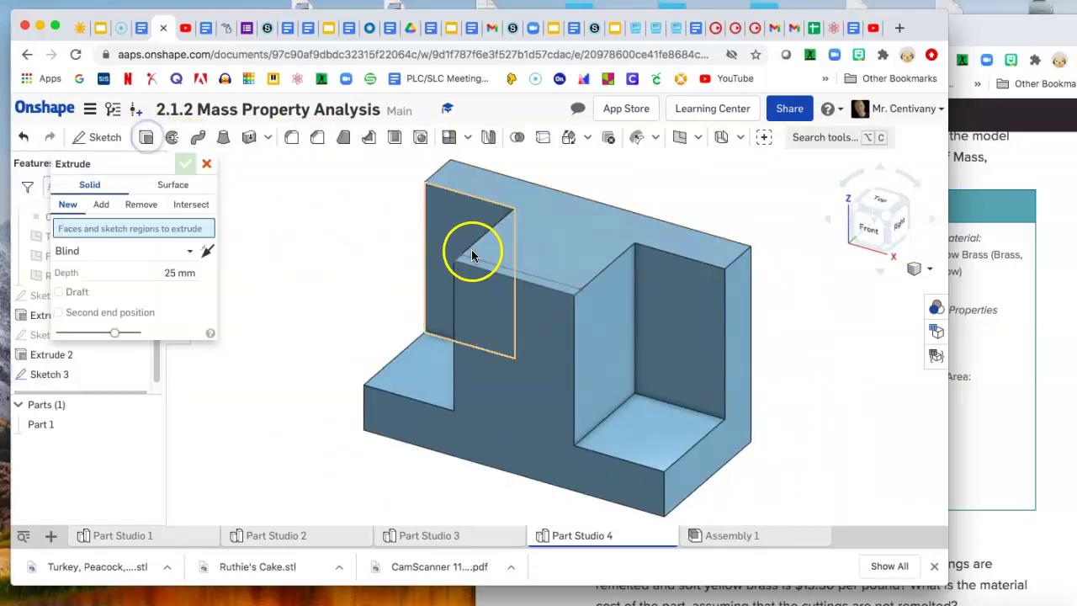
{"action": "left_click", "coordinate": [510, 276]}
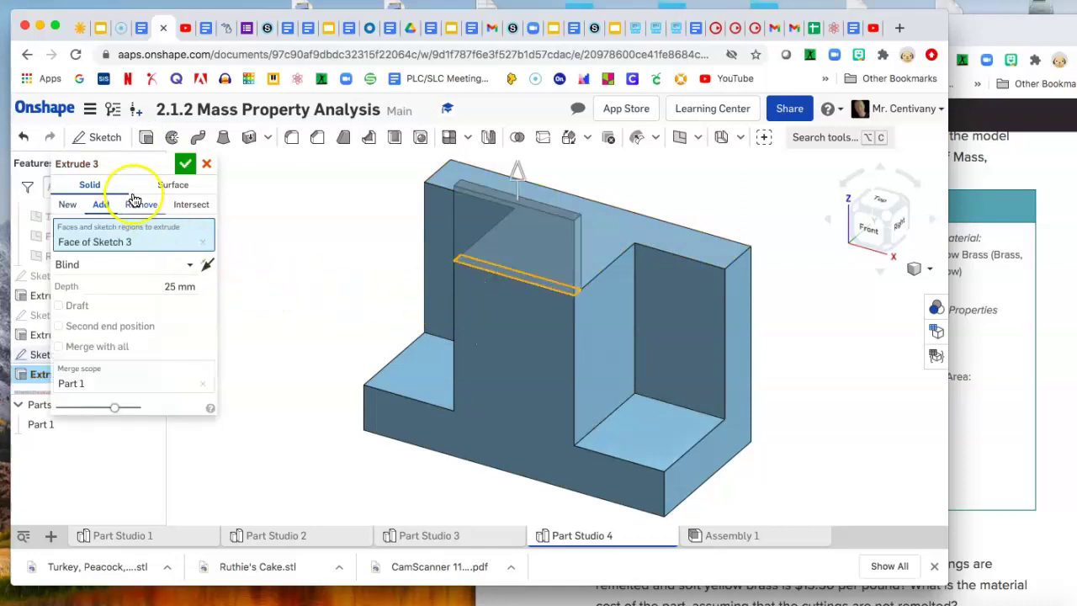
{"action": "left_click", "coordinate": [148, 286]}
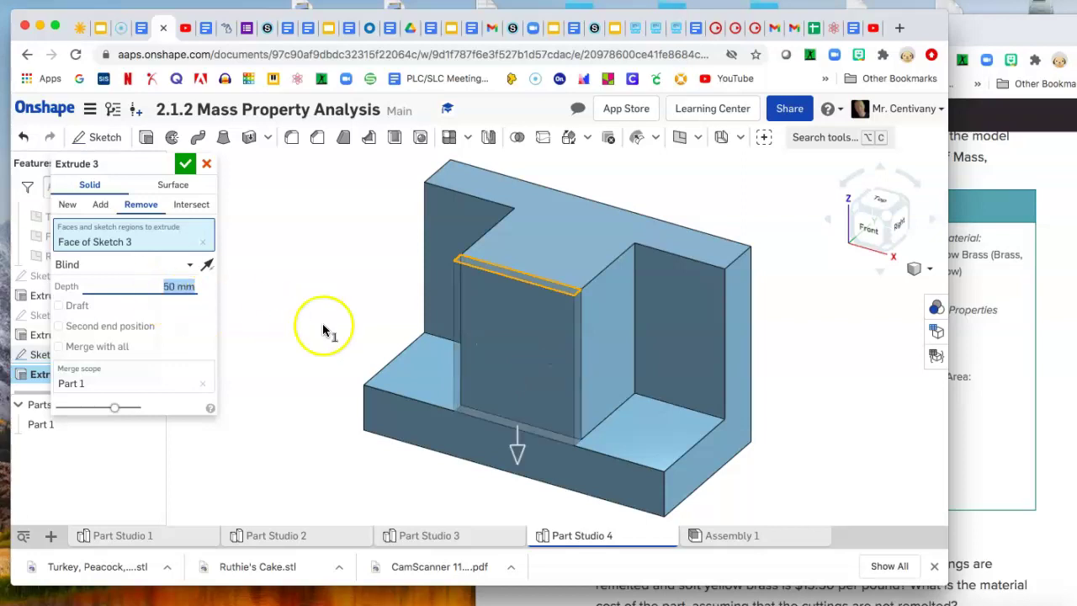
{"action": "left_click", "coordinate": [186, 165]}
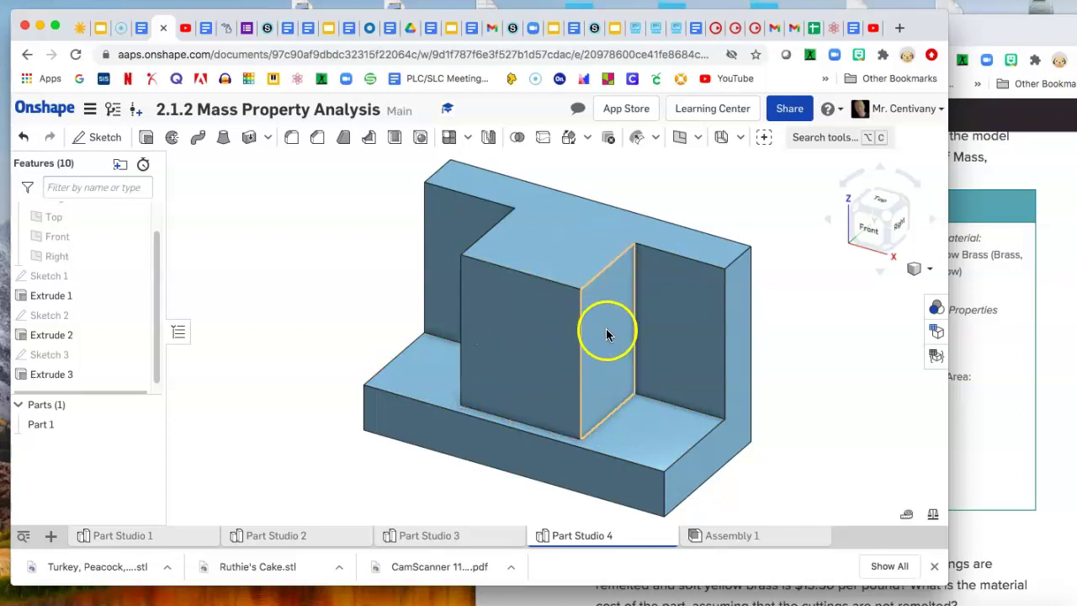
Inspect the new cut and compare the part with the activity drawing.
{"action": "mouse_move", "coordinate": [607, 334]}
{"action": "right_mouse_down"}
{"action": "mouse_move", "coordinate": [611, 353]}
{"action": "mouse_move", "coordinate": [601, 329]}
{"action": "mouse_move", "coordinate": [657, 351]}
{"action": "mouse_move", "coordinate": [639, 331]}
{"action": "mouse_move", "coordinate": [665, 351]}
{"action": "mouse_move", "coordinate": [661, 334]}
{"action": "right_mouse_up"}
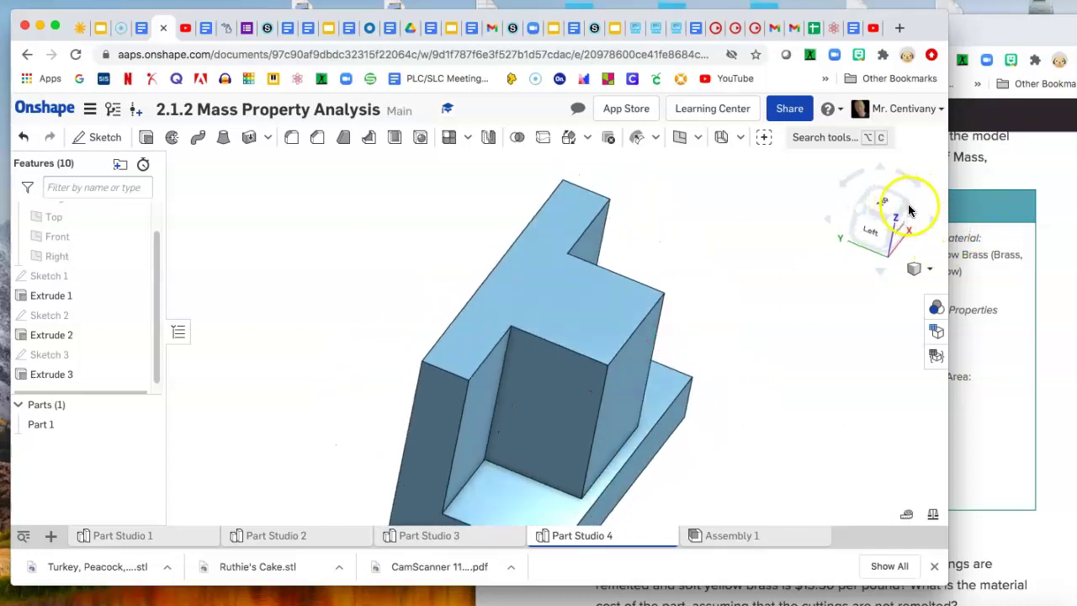
{"action": "left_click", "coordinate": [909, 210]}
{"action": "left_click", "coordinate": [997, 376]}
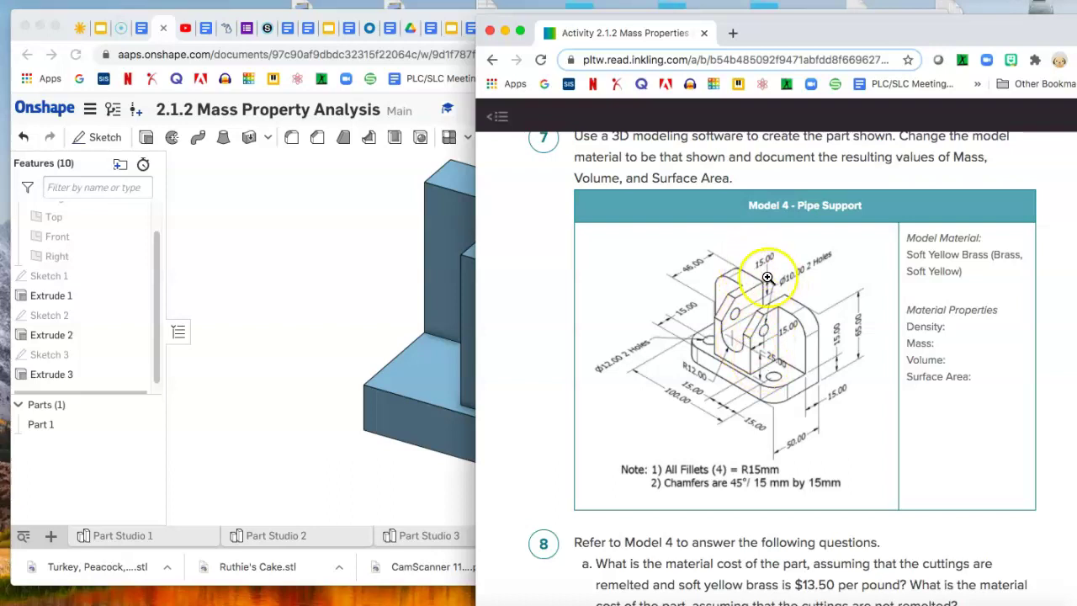
{"action": "left_click", "coordinate": [327, 271]}
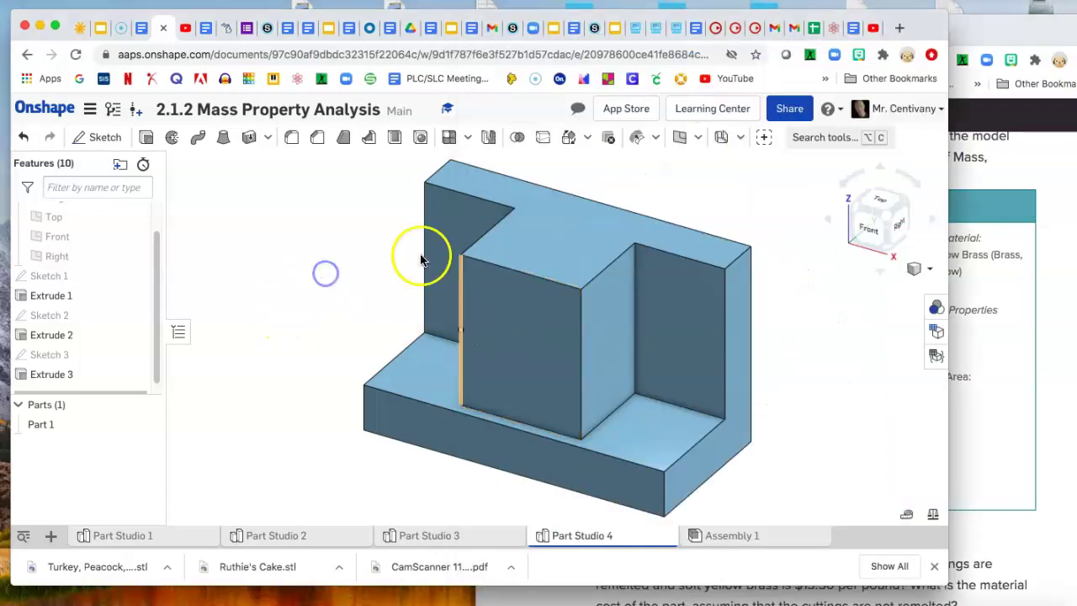
Start a sketch on the boss's front face and draw a circle above its bottom edge.
{"action": "left_click", "coordinate": [101, 137]}
{"action": "left_click", "coordinate": [524, 337]}
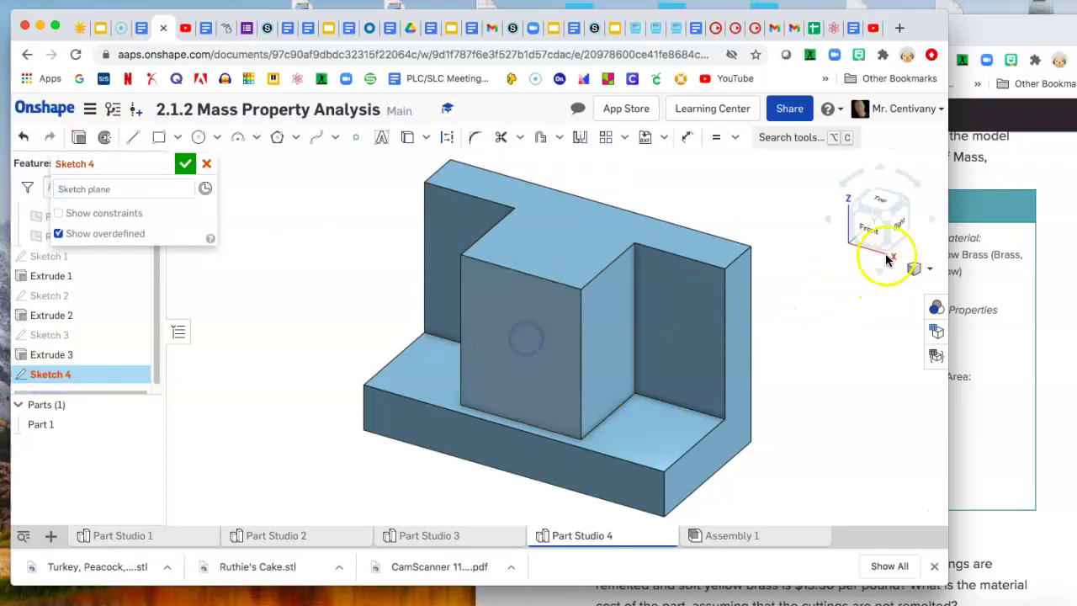
{"action": "left_click", "coordinate": [870, 229]}
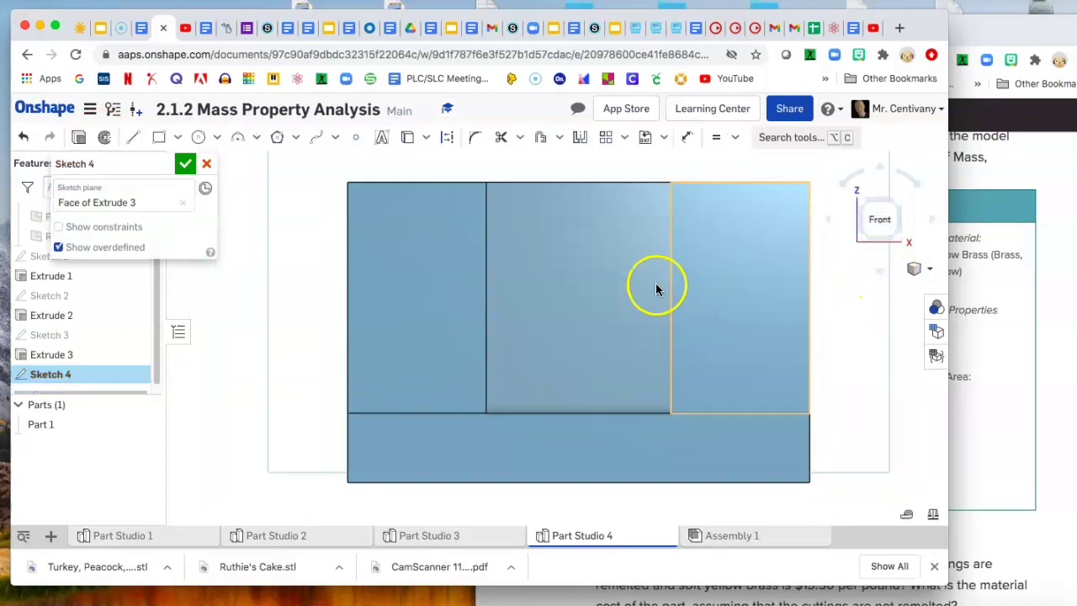
{"action": "left_click", "coordinate": [198, 137]}
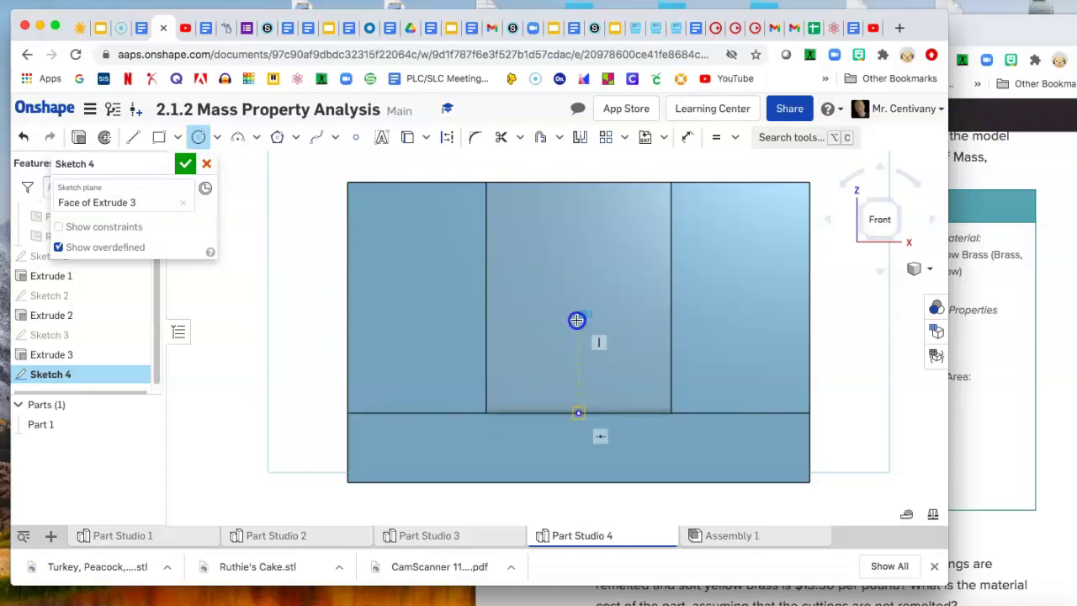
{"action": "left_click_drag", "start_coordinate": [576, 320], "coordinate": [602, 268]}
{"action": "right_click", "coordinate": [600, 242]}
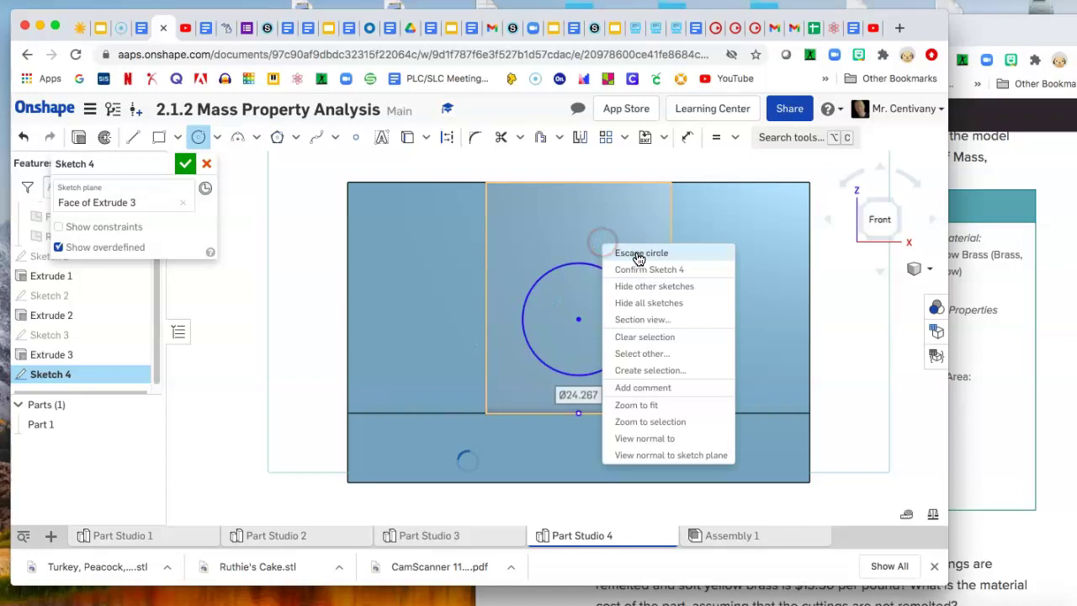
{"action": "left_click", "coordinate": [627, 250]}
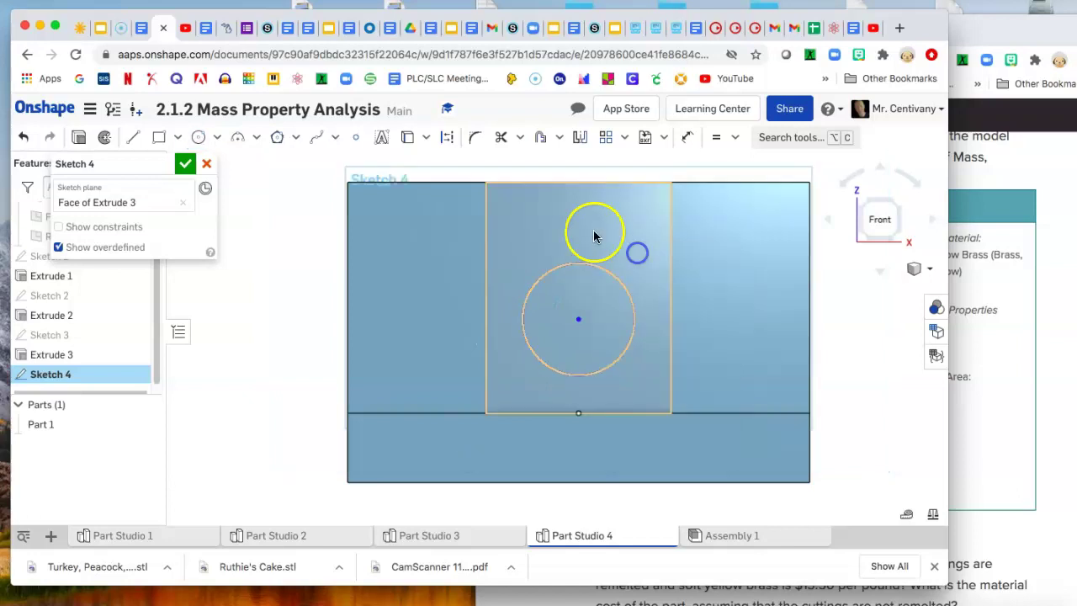
Dimension the circle's diameter to 24 mm (12*2).
{"action": "left_click", "coordinate": [687, 137]}
{"action": "left_click", "coordinate": [976, 385]}
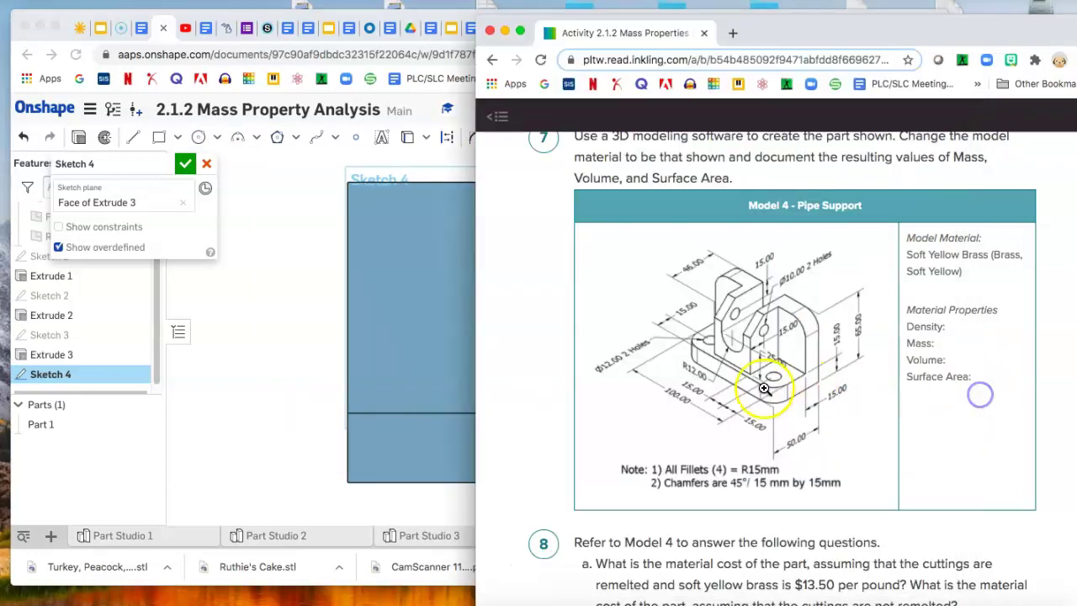
{"action": "left_click", "coordinate": [432, 305]}
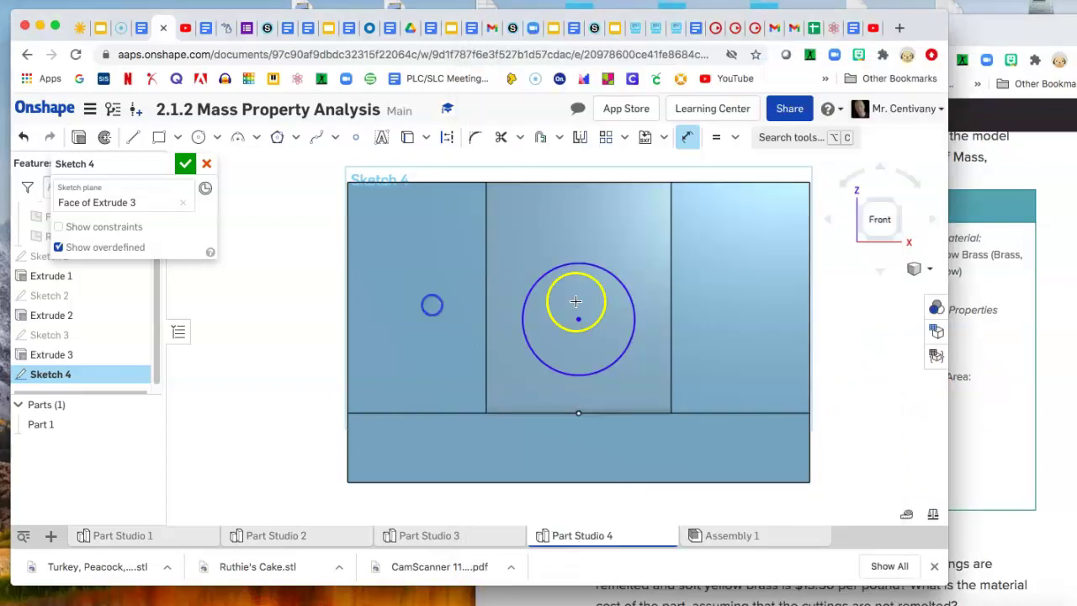
{"action": "left_click", "coordinate": [615, 276]}
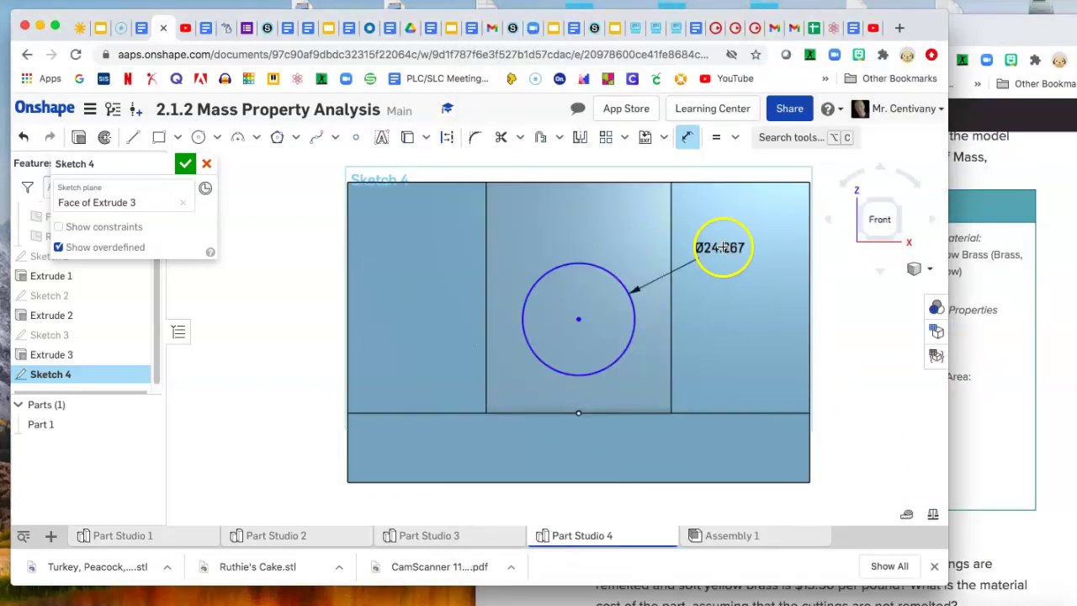
{"action": "left_click", "coordinate": [726, 247]}
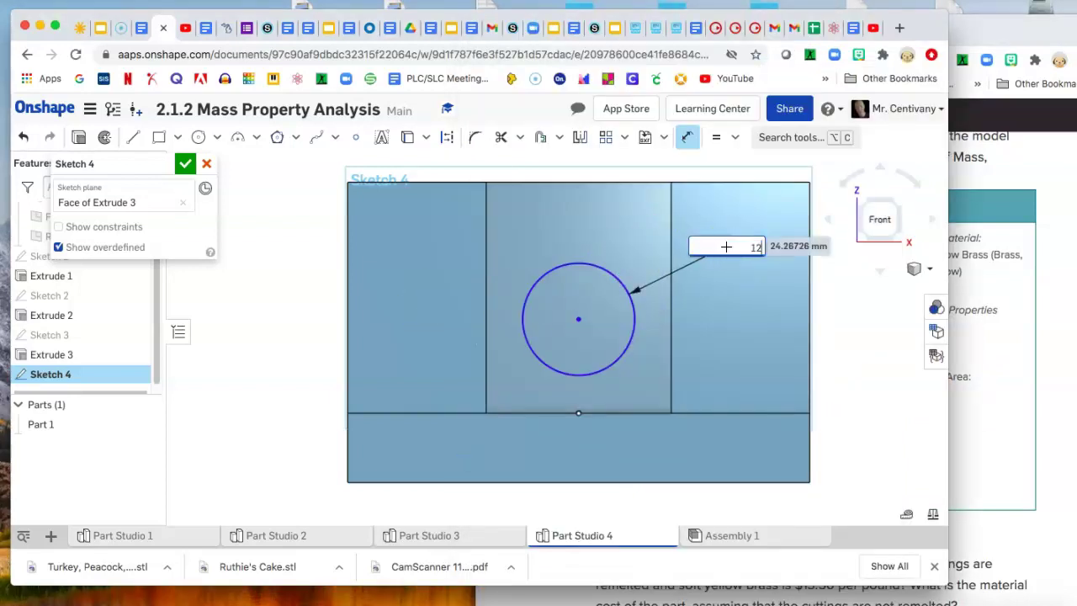
{"action": "key", "text": "Return"}
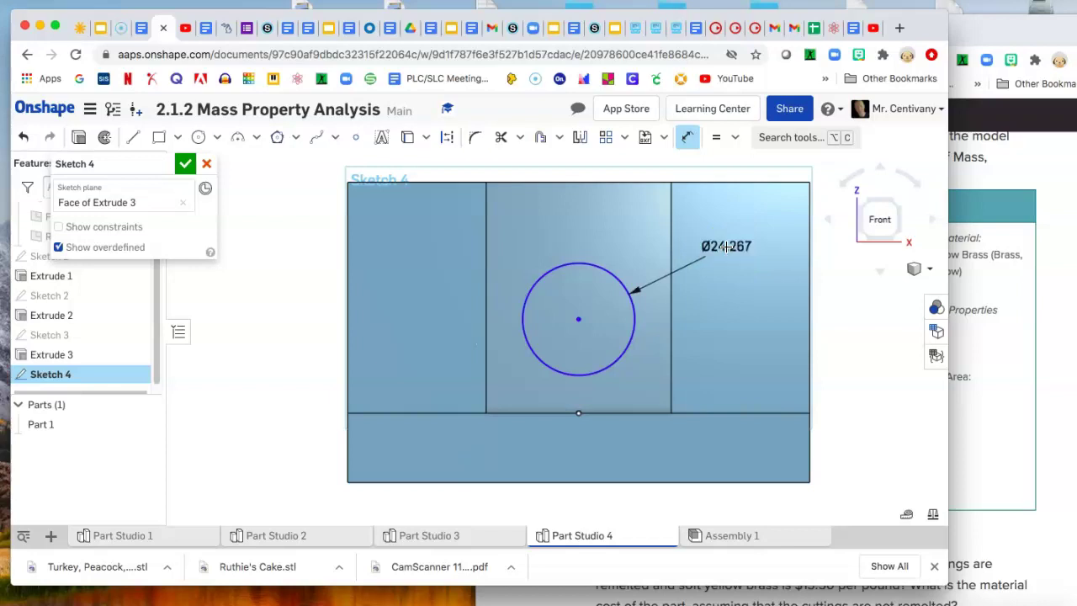
{"action": "left_click", "coordinate": [759, 299]}
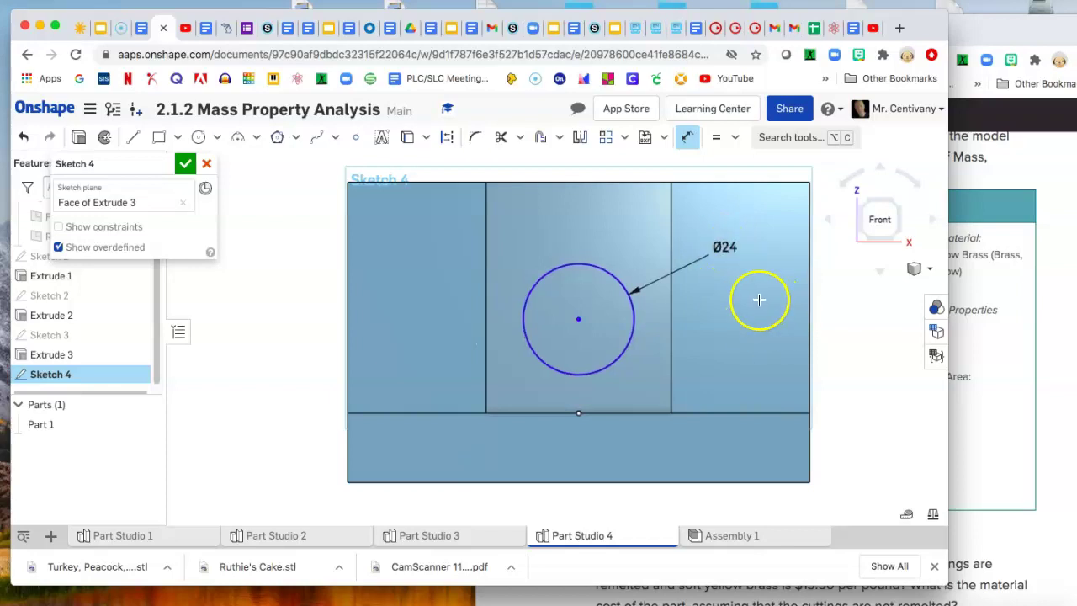
Dimension the circle centre 25 mm above the boss's bottom edge.
{"action": "left_click", "coordinate": [985, 402]}
{"action": "left_click", "coordinate": [472, 315]}
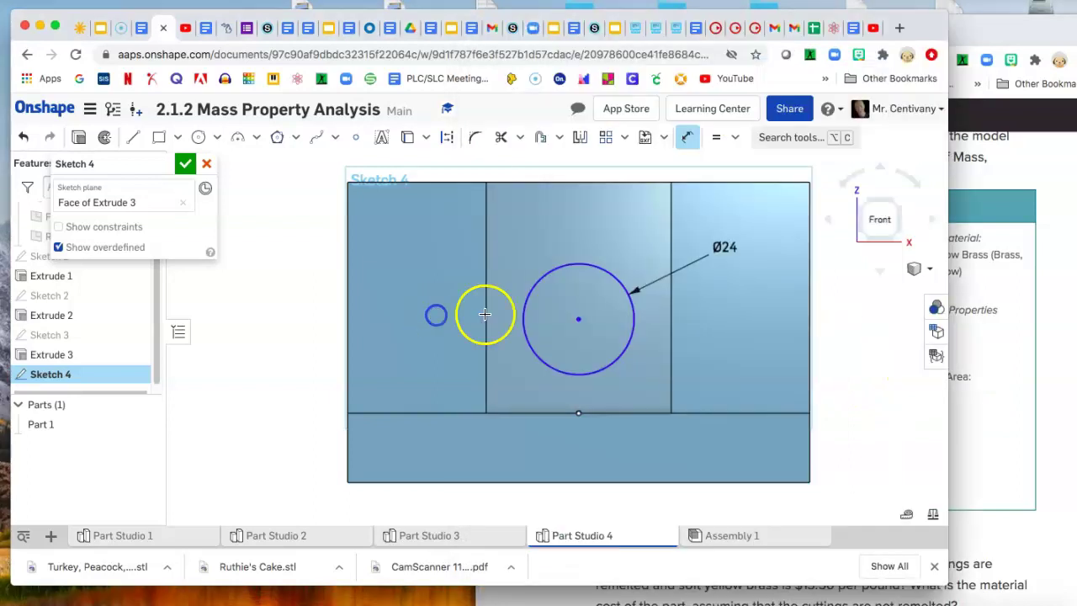
{"action": "left_click", "coordinate": [578, 318]}
{"action": "left_click", "coordinate": [609, 413]}
{"action": "left_click_drag", "start_coordinate": [686, 370], "coordinate": [715, 377]}
{"action": "type", "text": "25"}
{"action": "key", "text": "Return"}
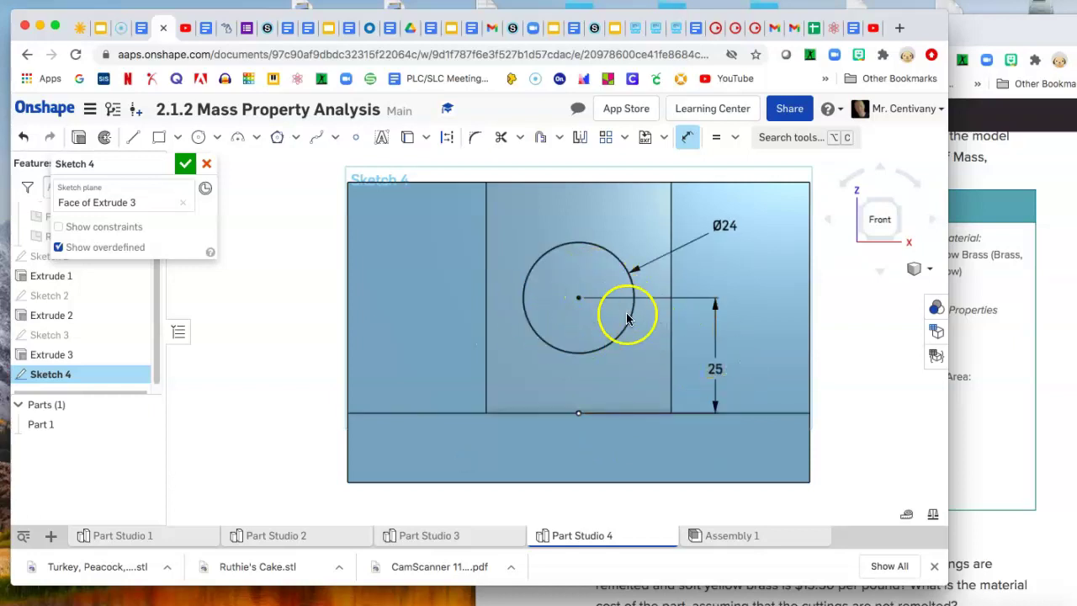
Draw a rectangle spanning from the circle's left edge to its right edge.
{"action": "left_click", "coordinate": [158, 137]}
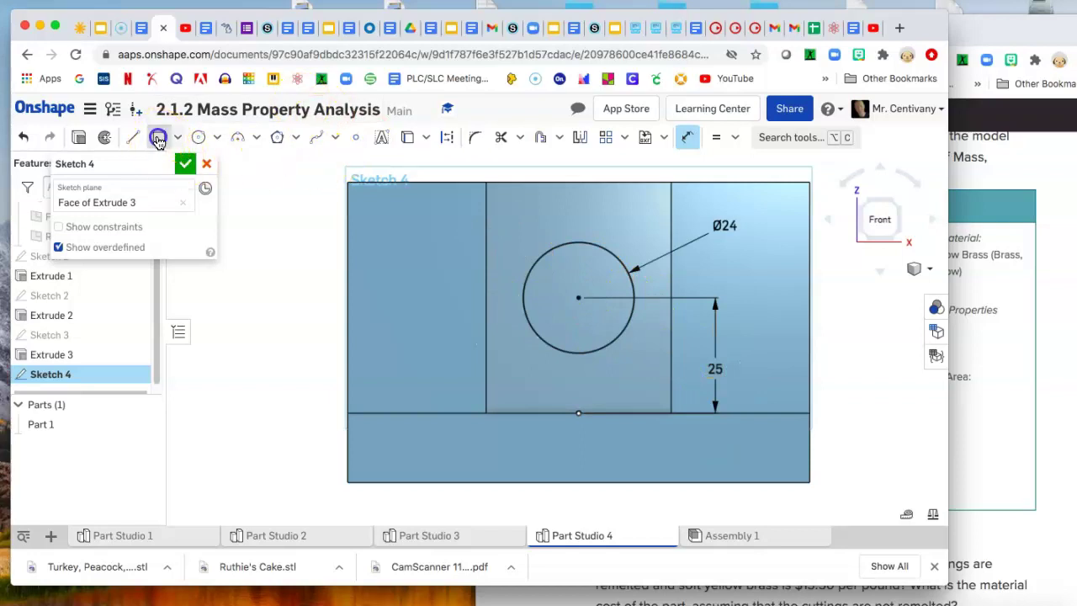
{"action": "left_click", "coordinate": [522, 296]}
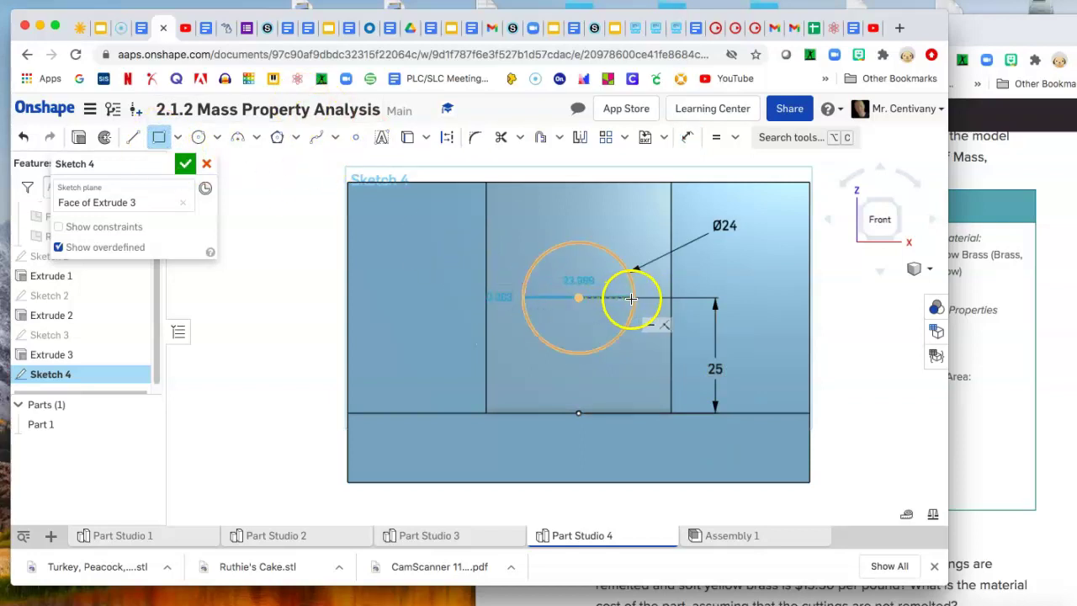
{"action": "left_click", "coordinate": [634, 297]}
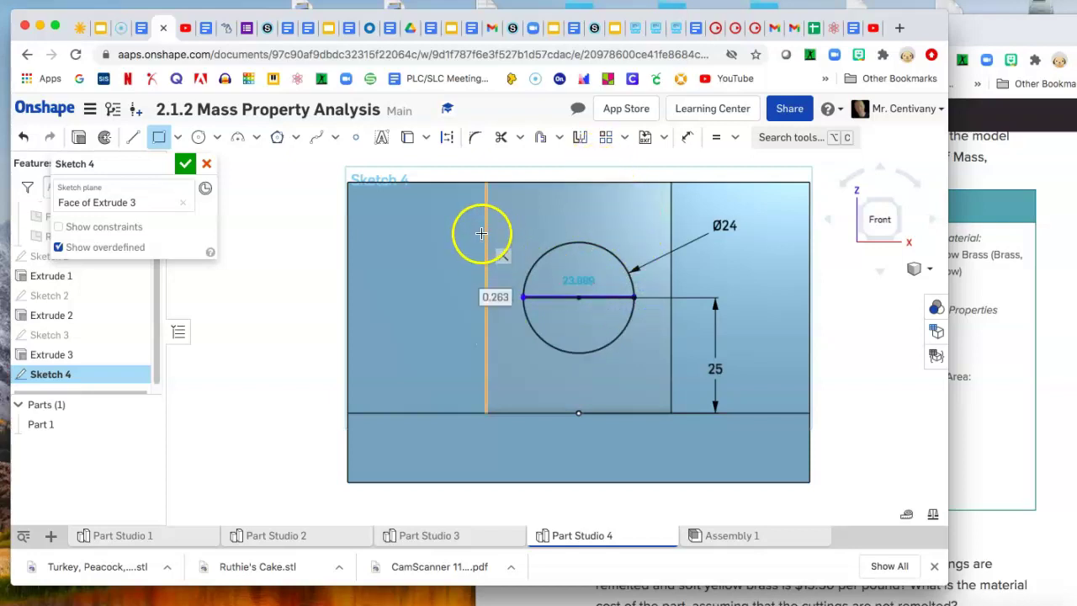
Redraw the corner rectangle from the circle's left edge up past the boss top.
{"action": "key", "text": "Escape"}
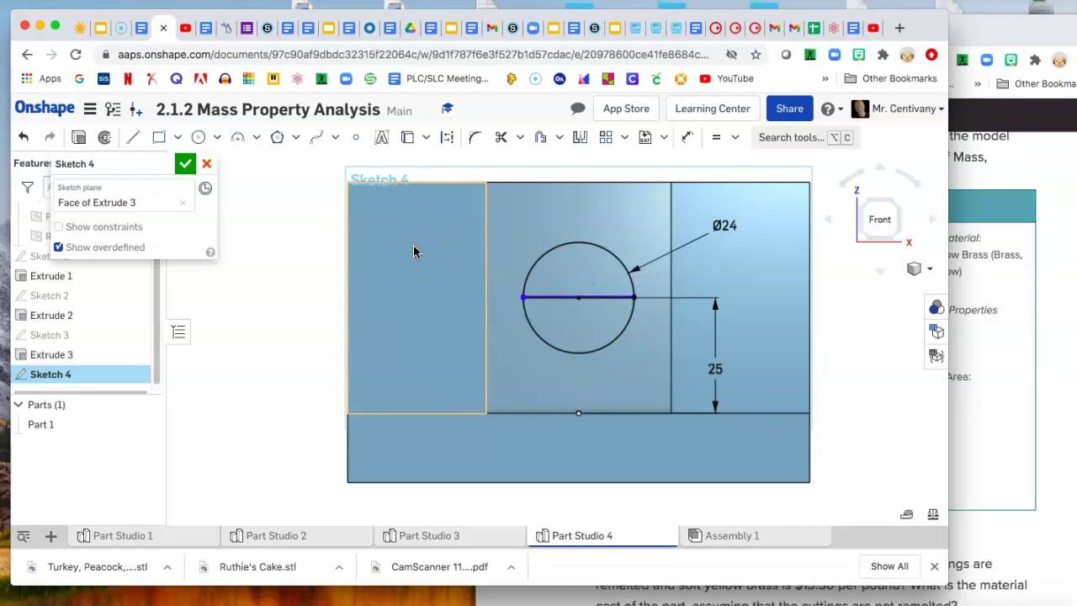
{"action": "left_click", "coordinate": [433, 250]}
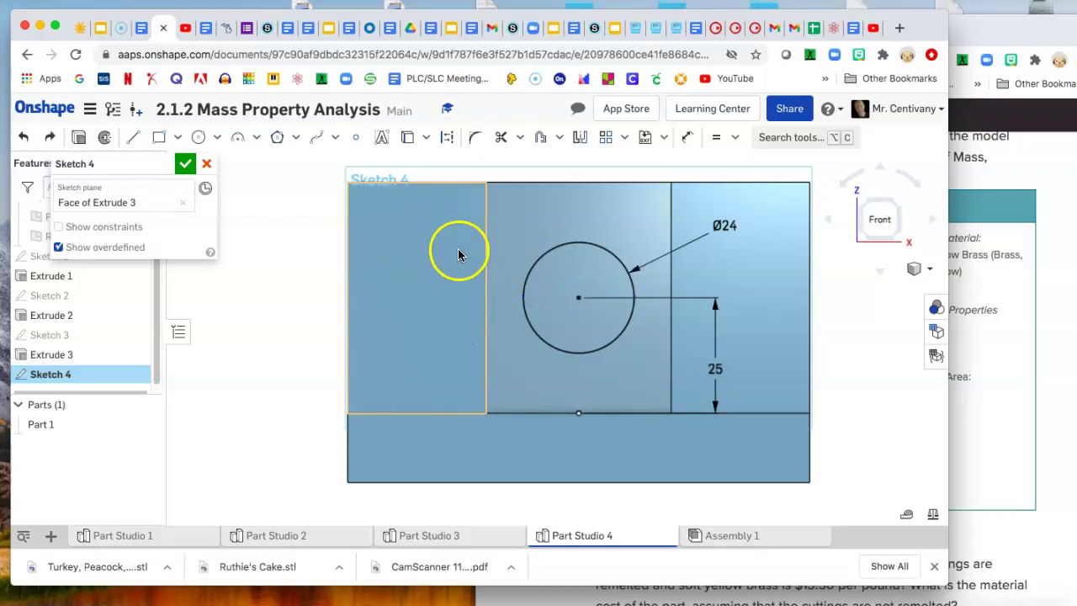
{"action": "left_click", "coordinate": [159, 141]}
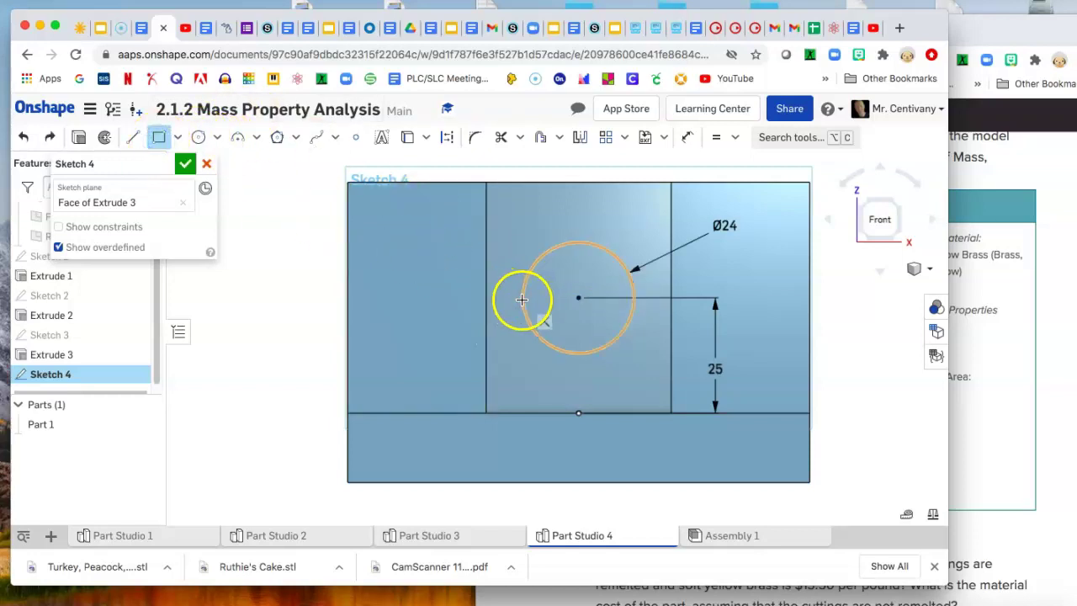
{"action": "left_click_drag", "start_coordinate": [522, 299], "coordinate": [649, 159]}
{"action": "right_click", "coordinate": [685, 176]}
Make the rectangle's right side tangent to the Ø24 circle and finish Sketch 4.
{"action": "scroll", "coordinate": [635, 296], "scroll_direction": "up", "scroll_amount": 1}
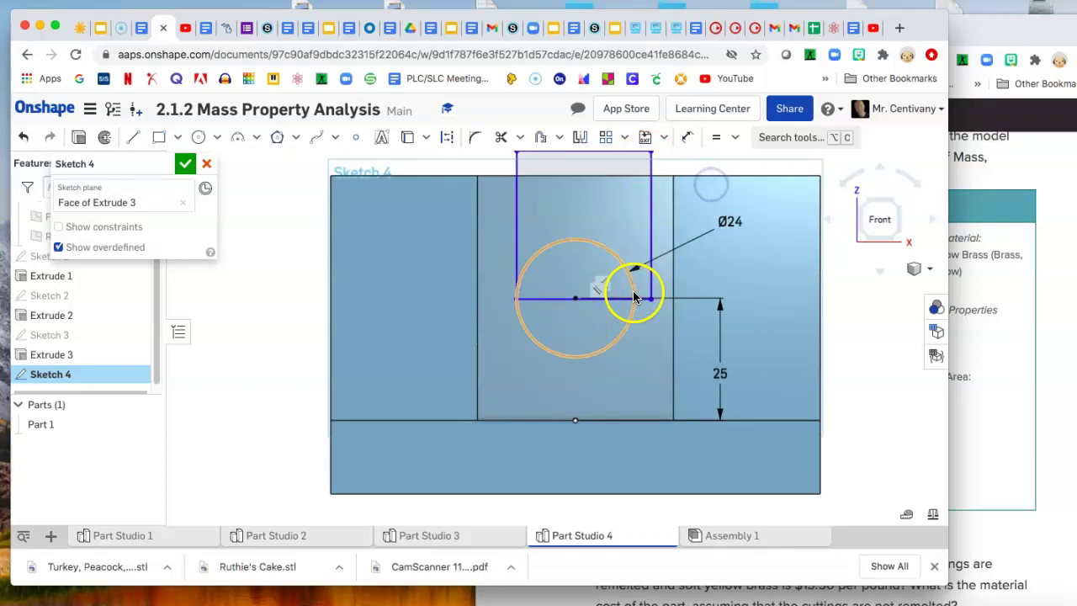
{"action": "scroll", "coordinate": [635, 296], "scroll_direction": "up", "scroll_amount": 3}
{"action": "scroll", "coordinate": [413, 319], "scroll_direction": "up", "scroll_amount": 1}
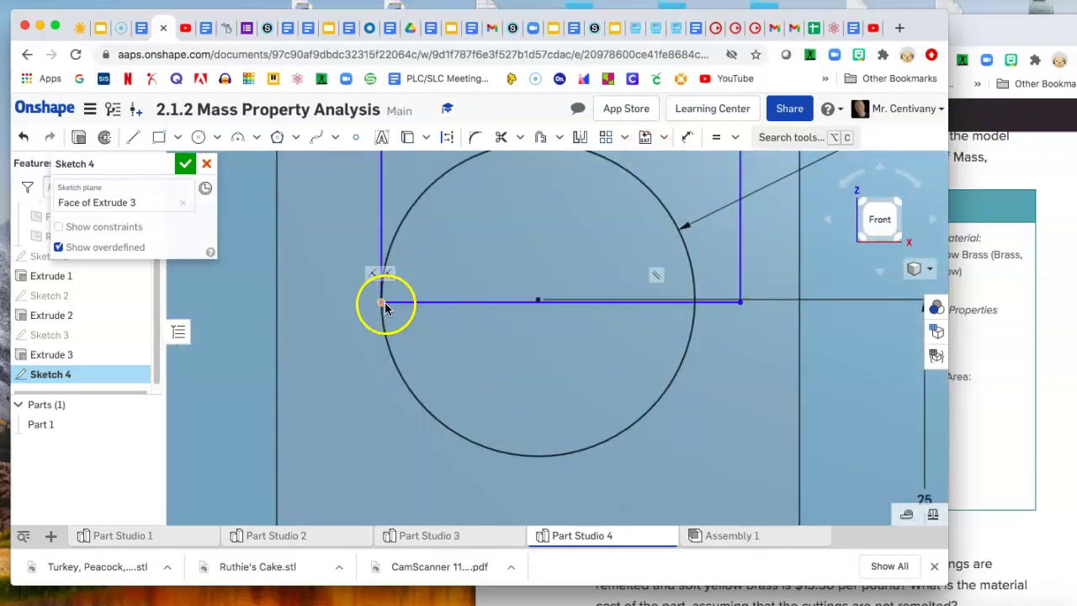
{"action": "scroll", "coordinate": [386, 307], "scroll_direction": "up", "scroll_amount": 1}
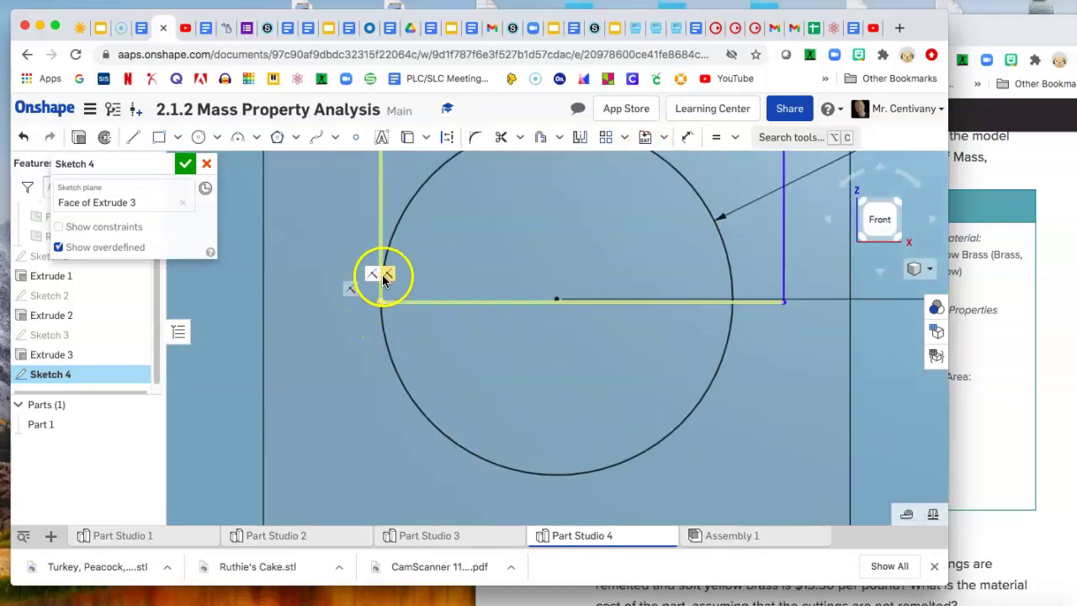
{"action": "scroll", "coordinate": [471, 317], "scroll_direction": "down", "scroll_amount": 5}
{"action": "scroll", "coordinate": [570, 312], "scroll_direction": "up", "scroll_amount": 2}
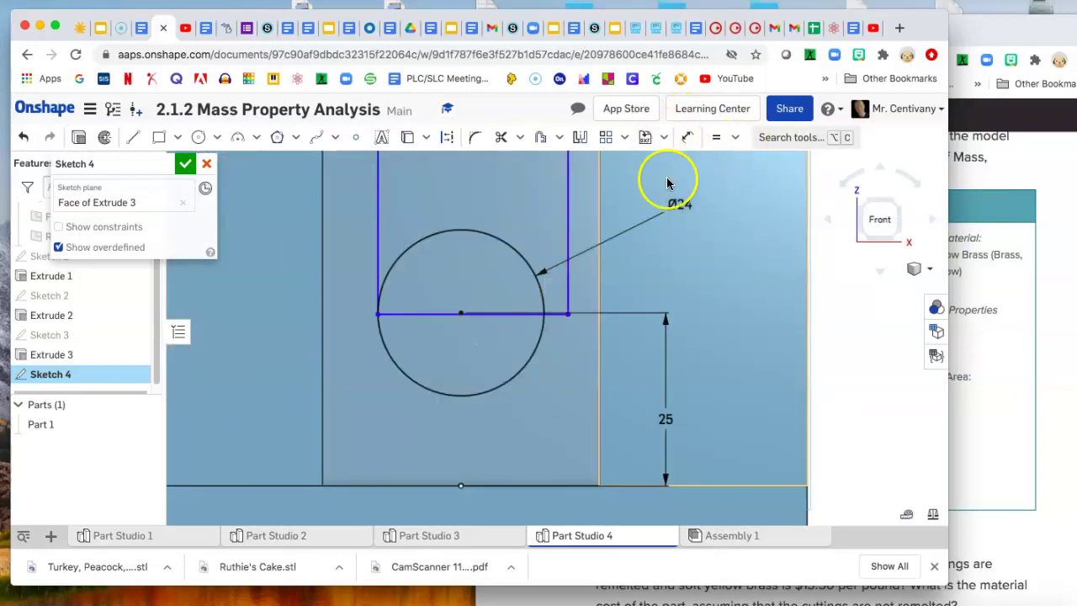
{"action": "left_click", "coordinate": [734, 137]}
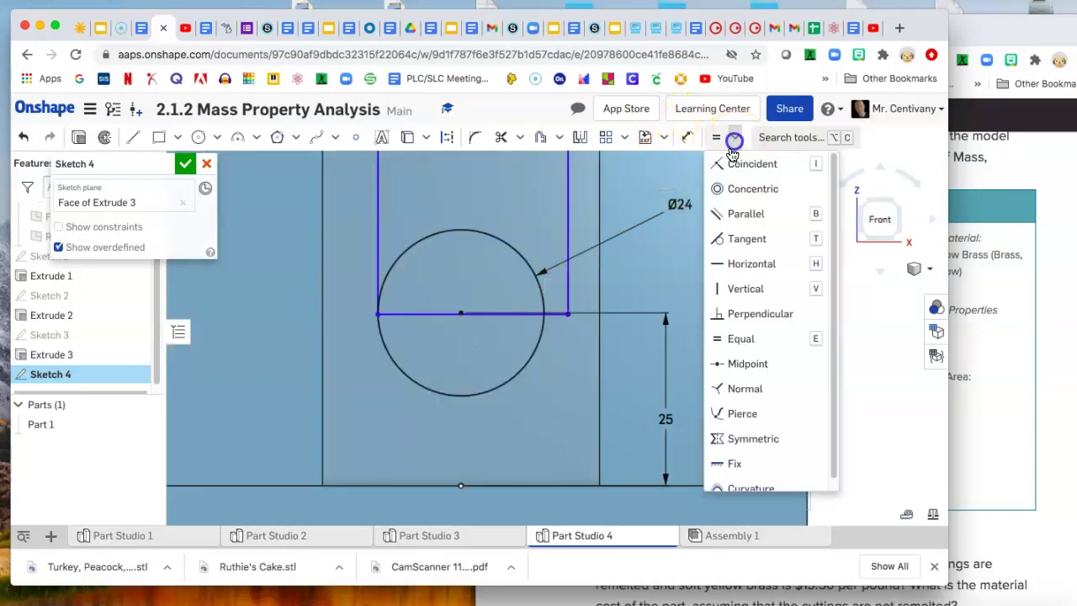
{"action": "left_click", "coordinate": [728, 241]}
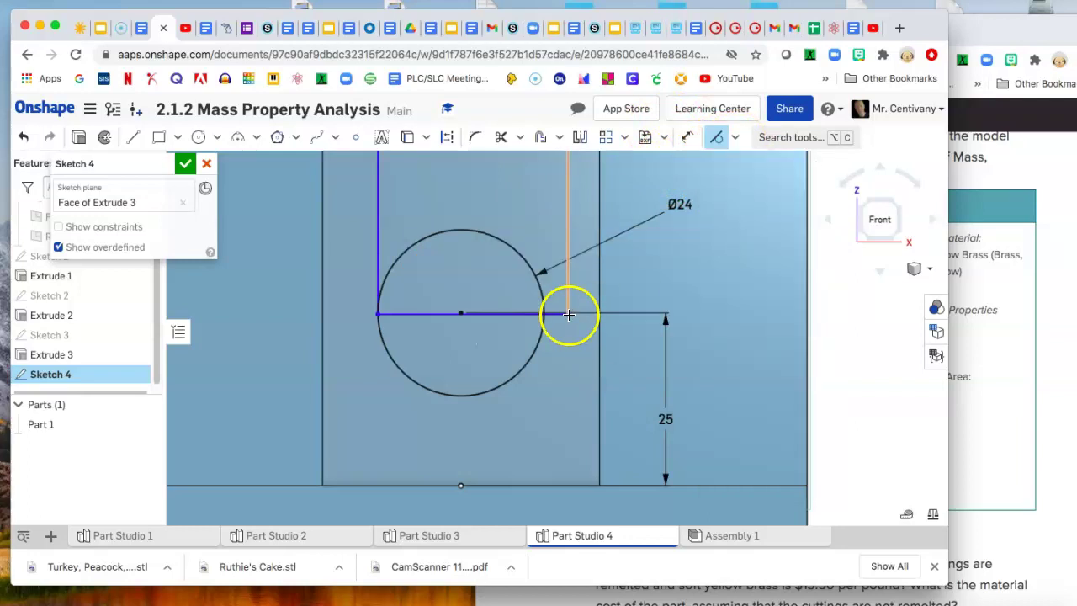
{"action": "left_click", "coordinate": [568, 315]}
{"action": "left_click", "coordinate": [543, 325]}
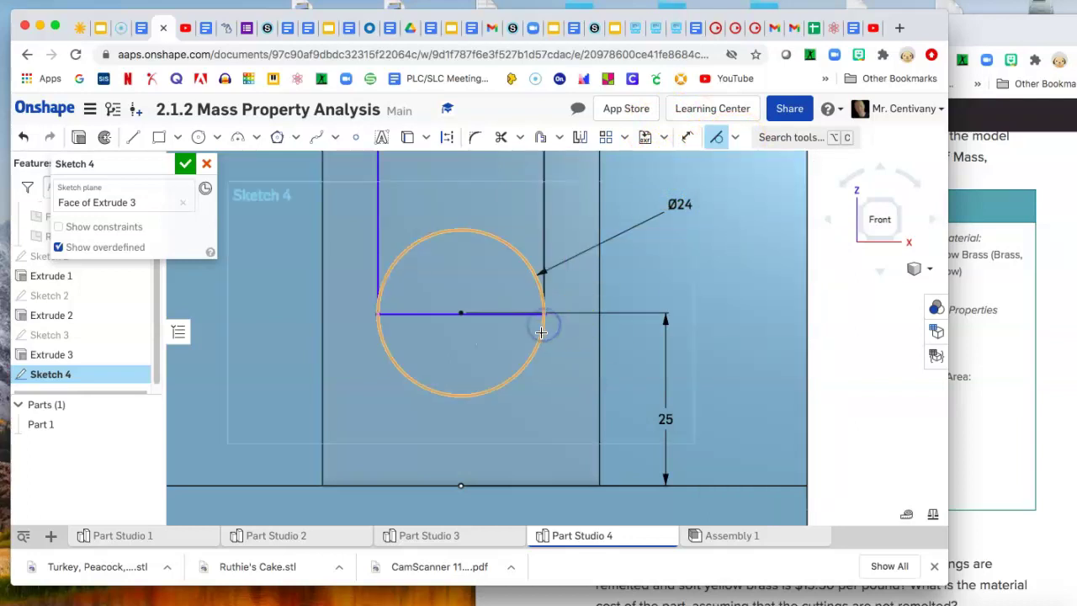
{"action": "scroll", "coordinate": [582, 319], "scroll_direction": "down", "scroll_amount": 3}
{"action": "right_click", "coordinate": [443, 202]}
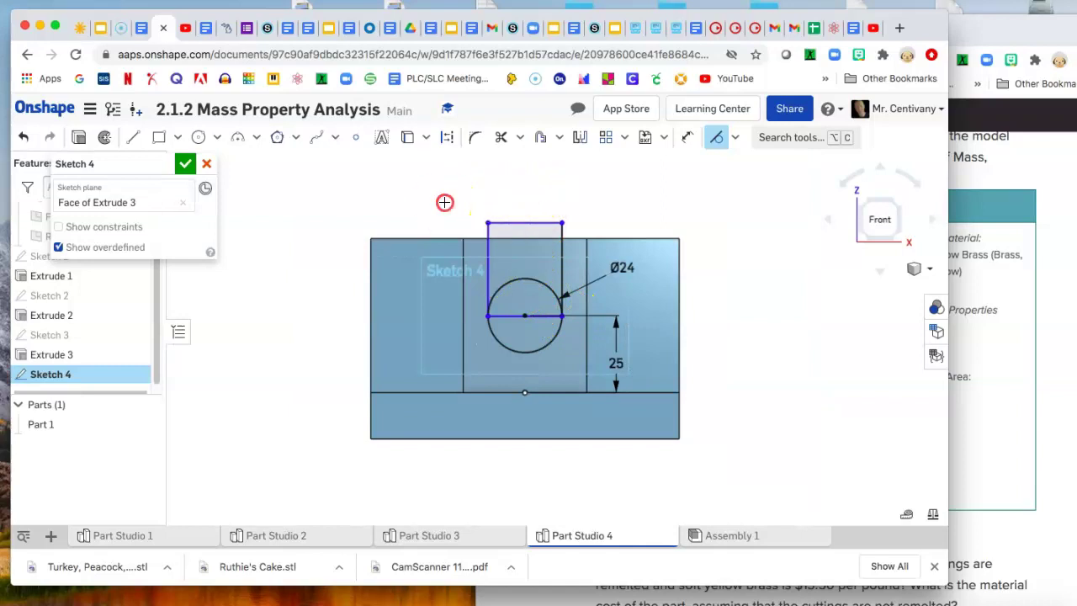
{"action": "left_click", "coordinate": [459, 212]}
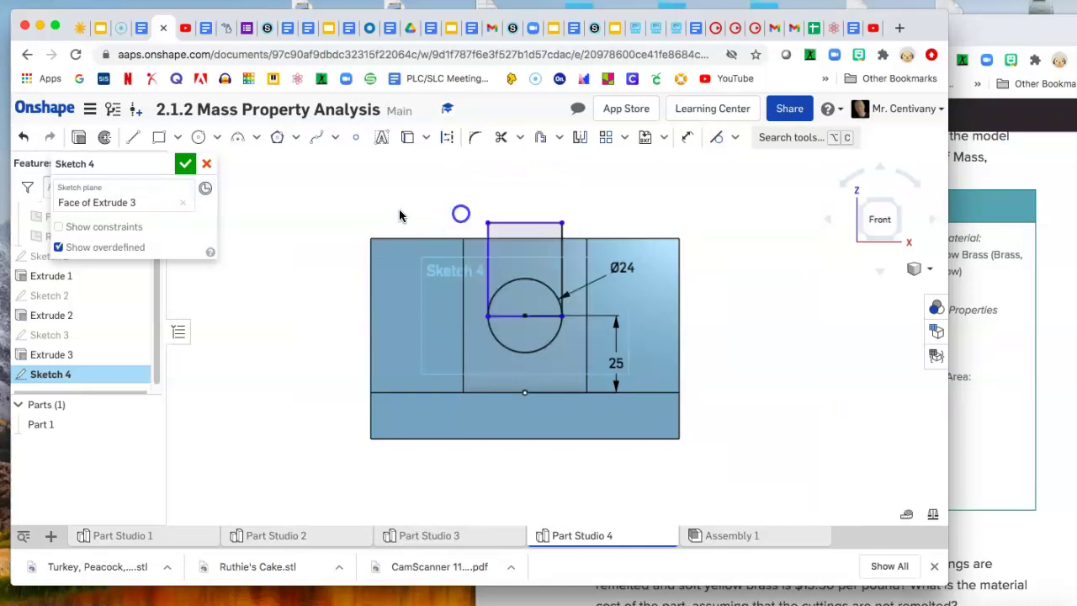
{"action": "left_click", "coordinate": [185, 163]}
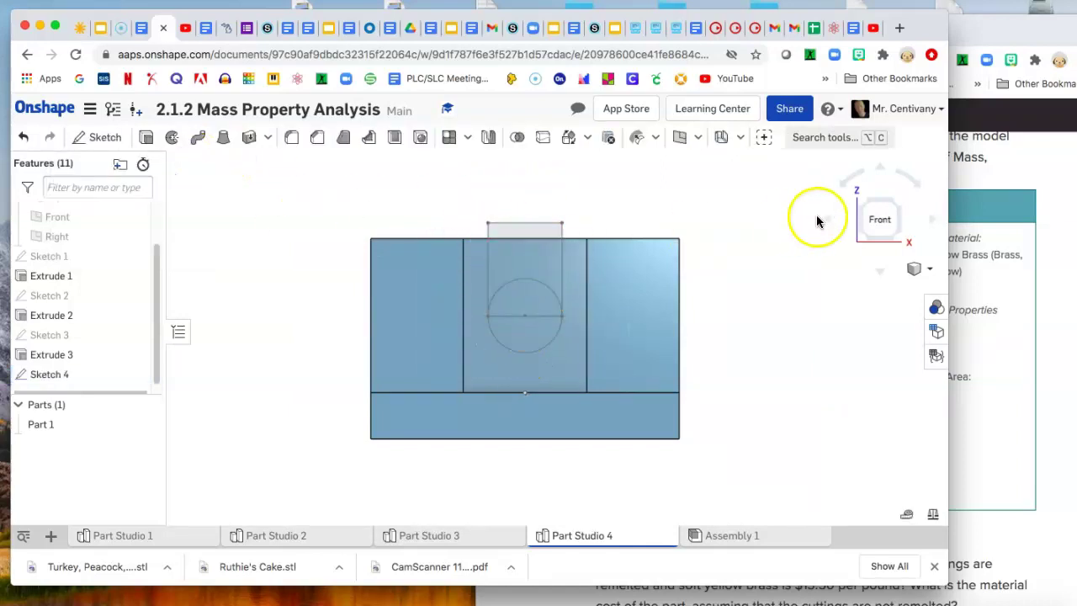
Cut Extrude 4 through all using the three Sketch 4 regions.
{"action": "left_click", "coordinate": [894, 195]}
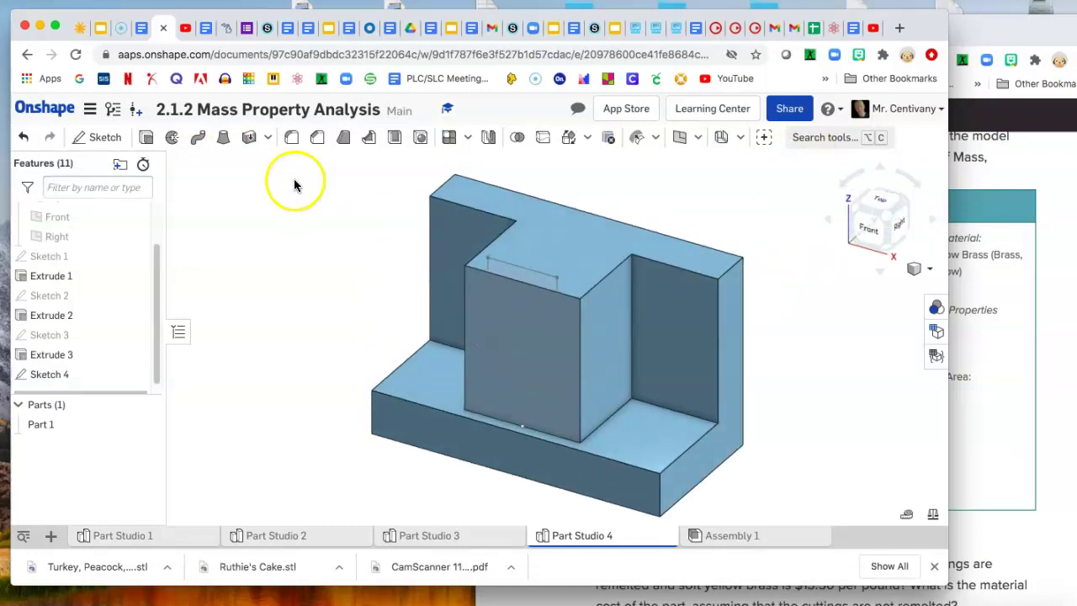
{"action": "left_click", "coordinate": [147, 137]}
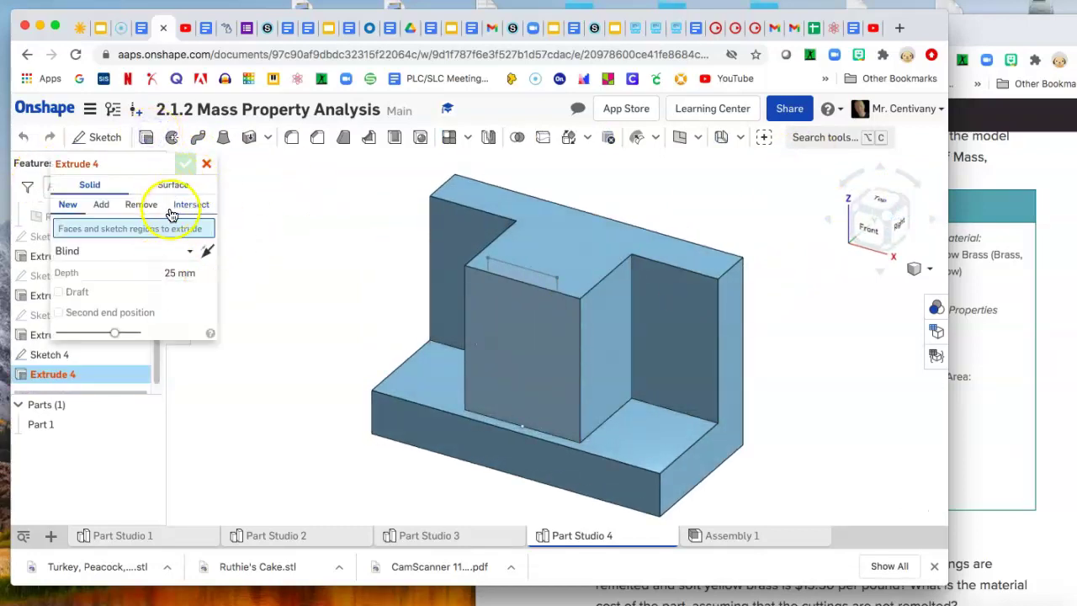
{"action": "left_click", "coordinate": [142, 206]}
{"action": "left_click", "coordinate": [121, 253]}
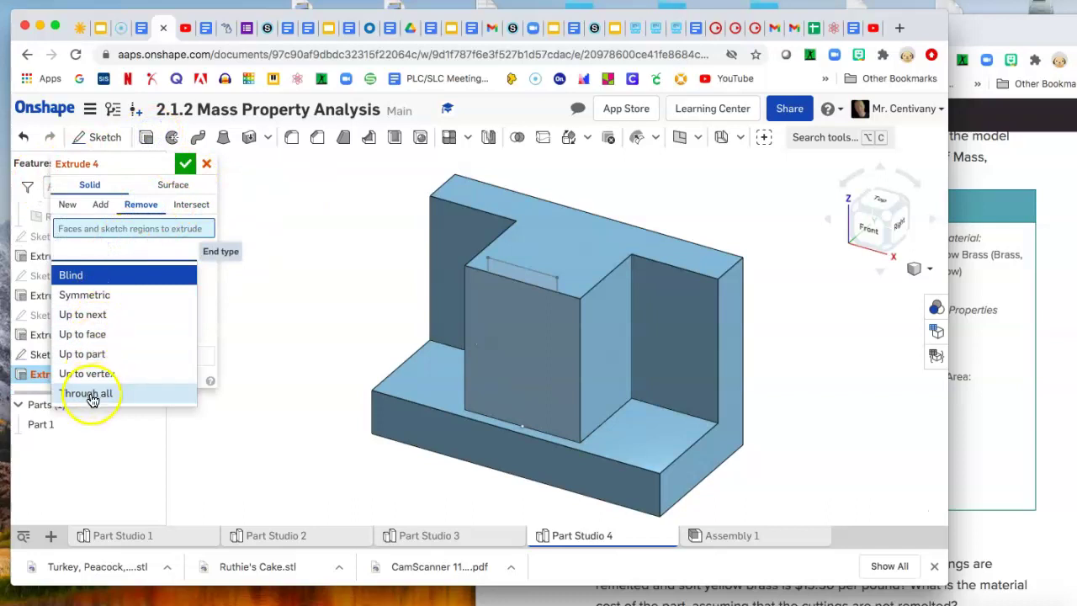
{"action": "left_click", "coordinate": [91, 392]}
{"action": "left_click", "coordinate": [510, 308]}
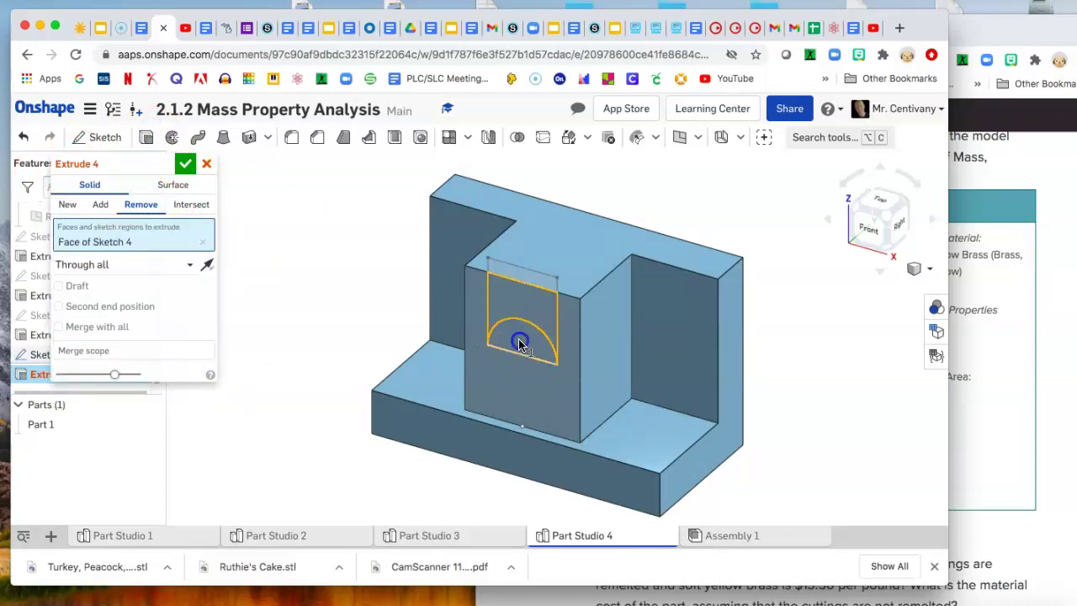
{"action": "left_click", "coordinate": [519, 336]}
{"action": "left_click", "coordinate": [518, 366]}
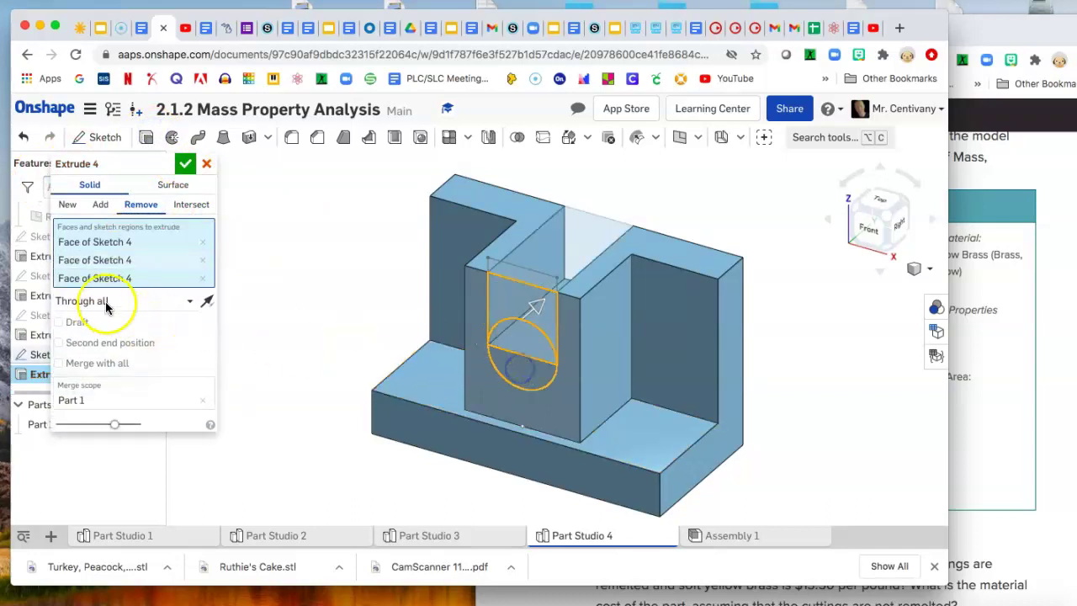
{"action": "left_click", "coordinate": [183, 163]}
Orbit to inspect the new channel and check the drawing's hole dimensions.
{"action": "mouse_move", "coordinate": [774, 426]}
{"action": "right_mouse_down"}
{"action": "mouse_move", "coordinate": [767, 412]}
{"action": "mouse_move", "coordinate": [783, 430]}
{"action": "right_mouse_up"}
{"action": "left_click", "coordinate": [964, 402]}
{"action": "left_click", "coordinate": [808, 414]}
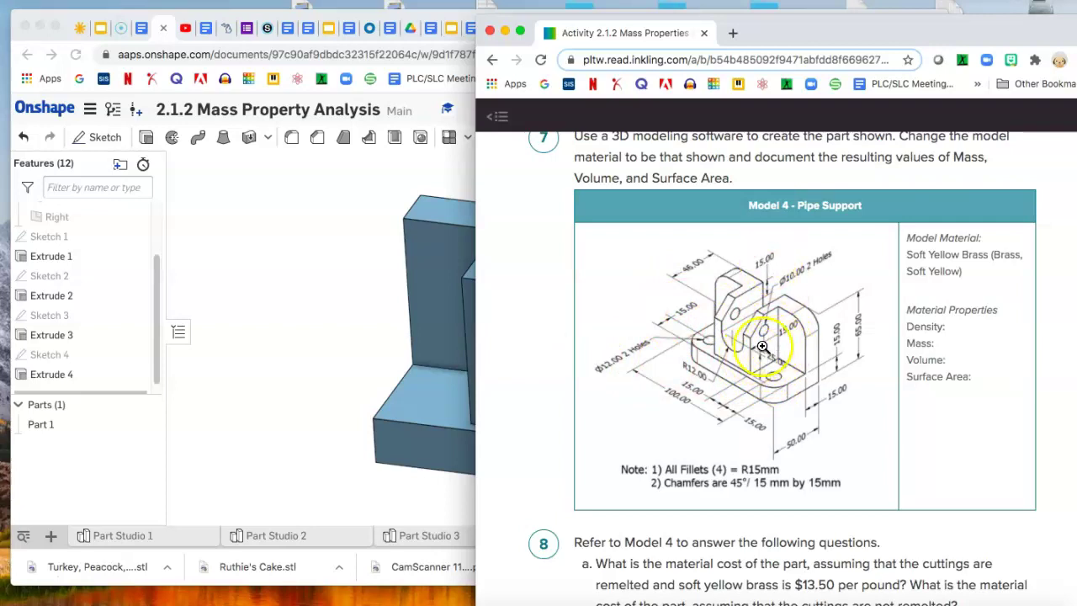
{"action": "left_click", "coordinate": [322, 268]}
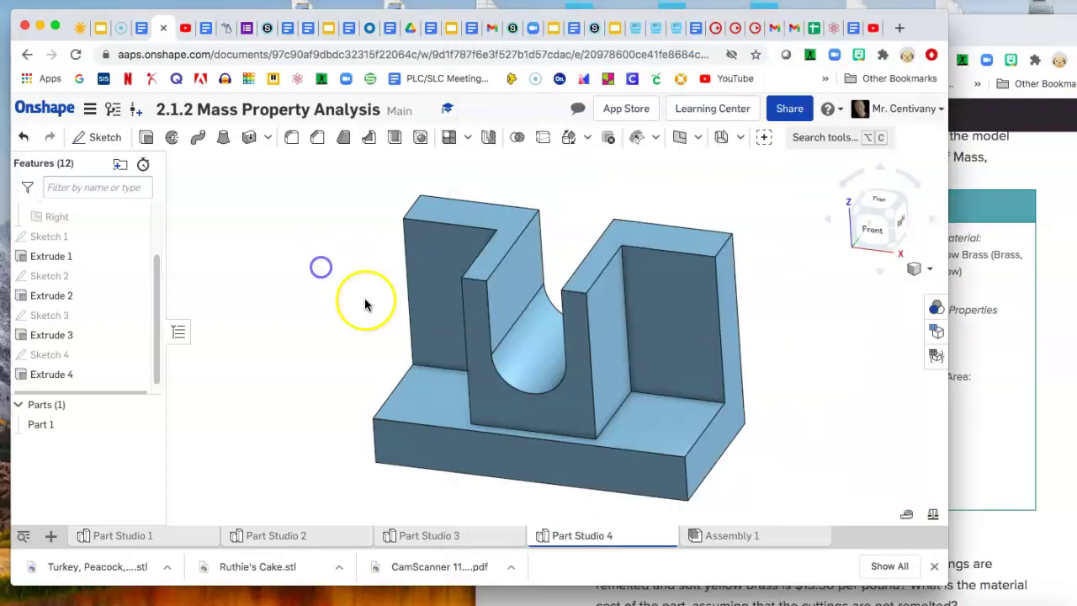
Start Sketch 5 on the upright's side face, view it from the Right, and place a point.
{"action": "left_click", "coordinate": [101, 137]}
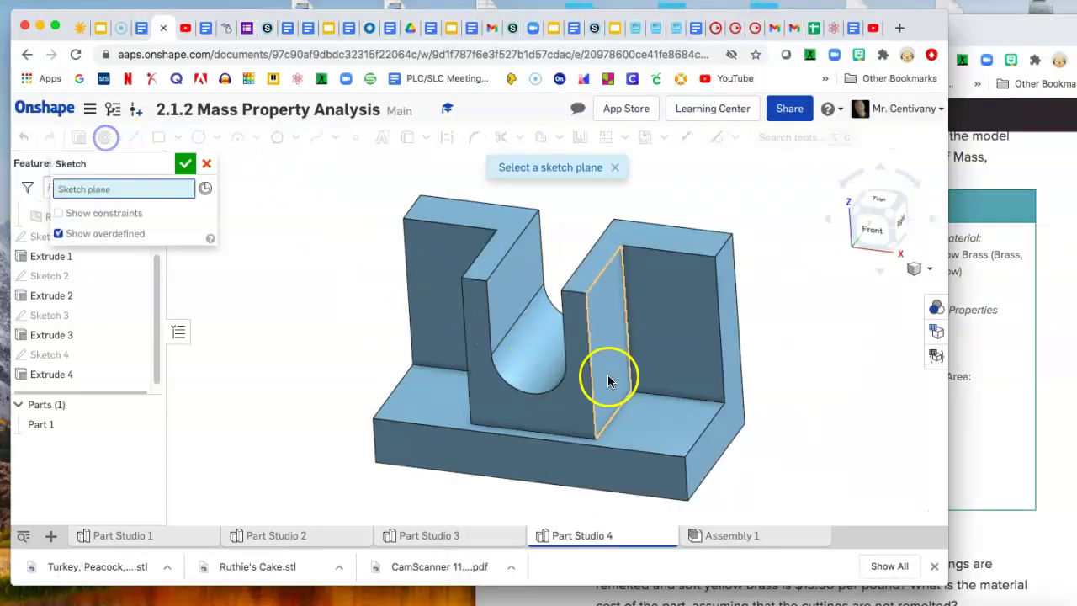
{"action": "left_click", "coordinate": [604, 341]}
{"action": "left_click", "coordinate": [899, 221]}
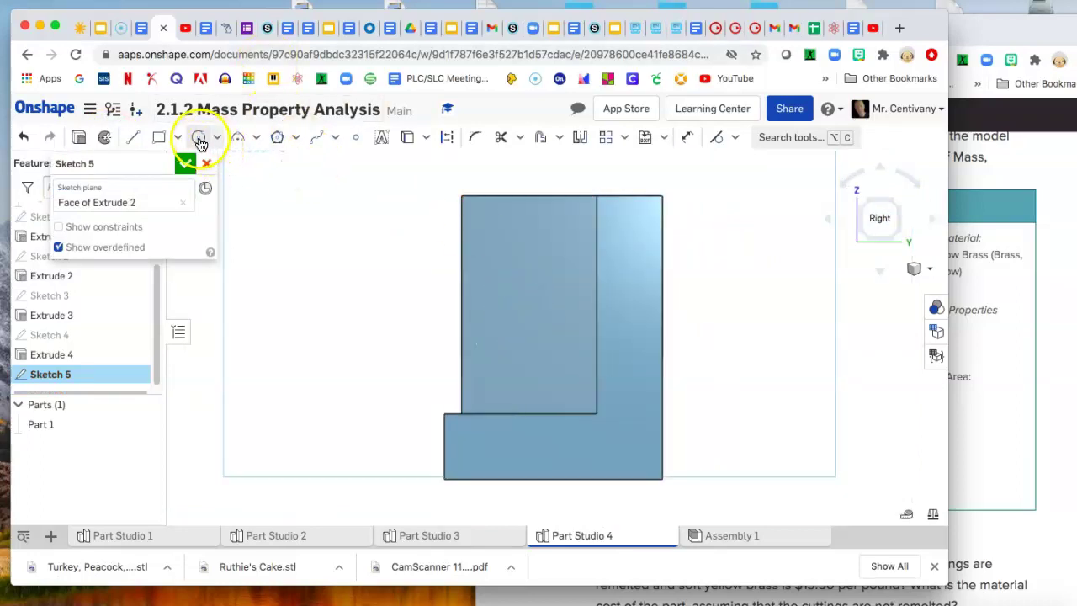
{"action": "left_click", "coordinate": [355, 137]}
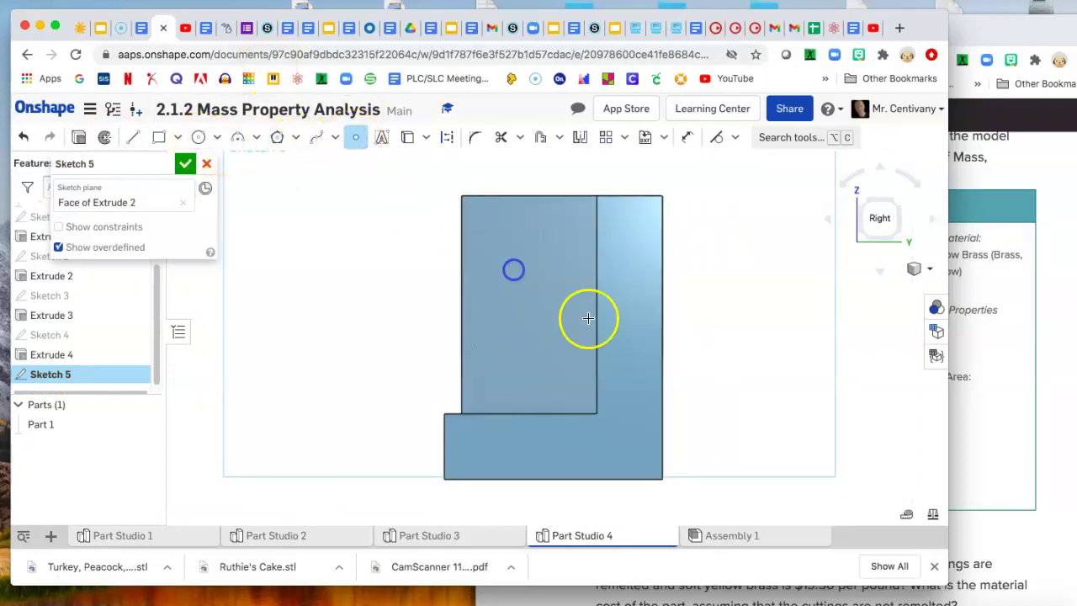
{"action": "right_click", "coordinate": [731, 297]}
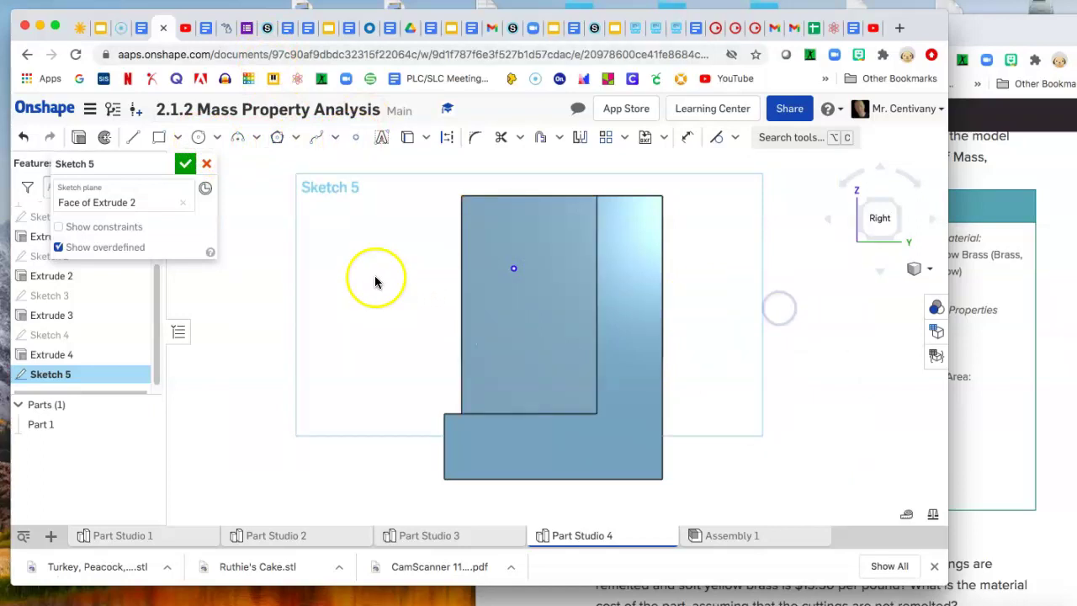
Dimension the point 15 mm from the left edge and 15 mm below the top, then finish.
{"action": "left_click", "coordinate": [687, 141]}
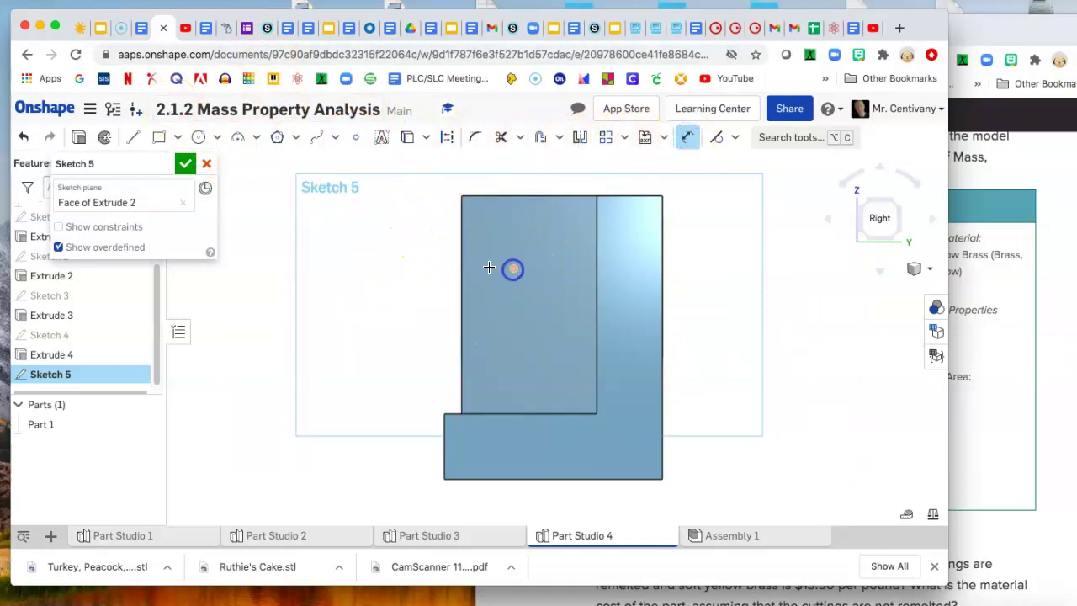
{"action": "left_click", "coordinate": [461, 267]}
{"action": "left_click", "coordinate": [487, 296]}
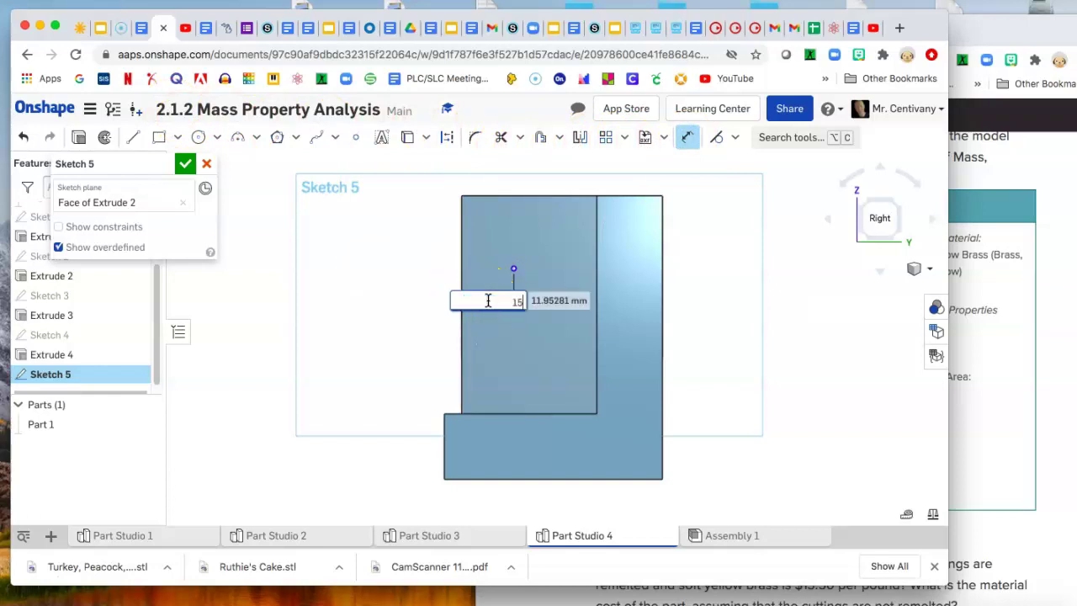
{"action": "left_click", "coordinate": [522, 294]}
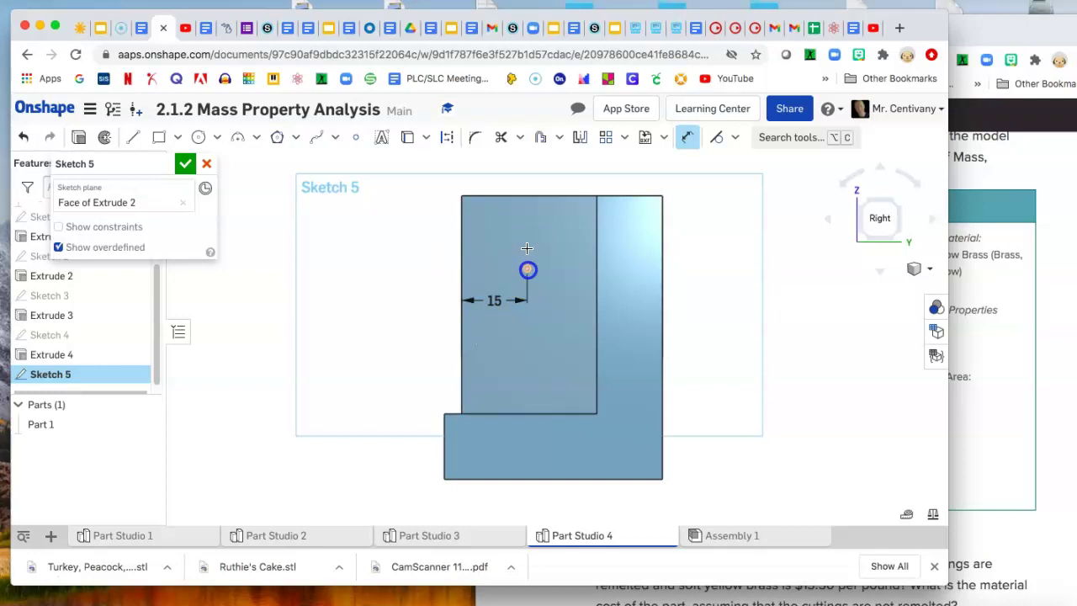
{"action": "left_click", "coordinate": [526, 200]}
{"action": "left_click", "coordinate": [539, 241]}
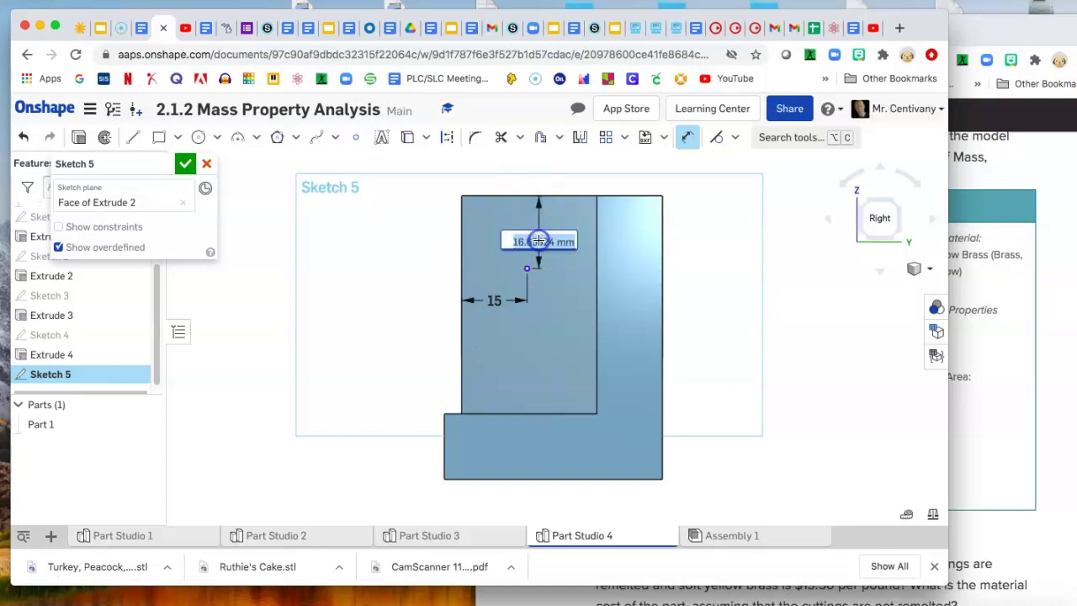
{"action": "type", "text": "15"}
{"action": "key", "text": "Return"}
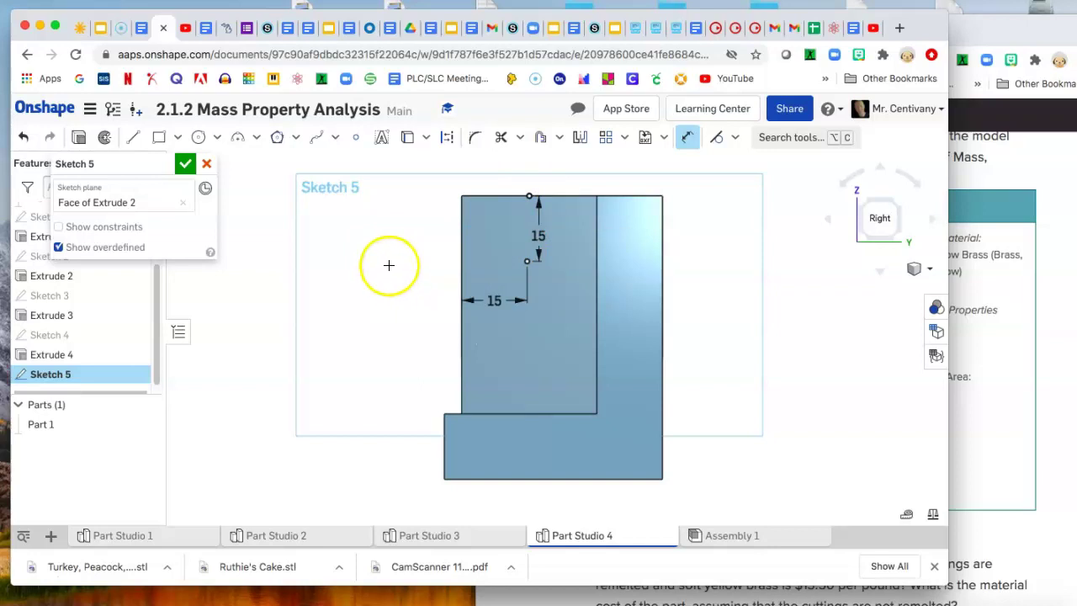
{"action": "left_click", "coordinate": [186, 163]}
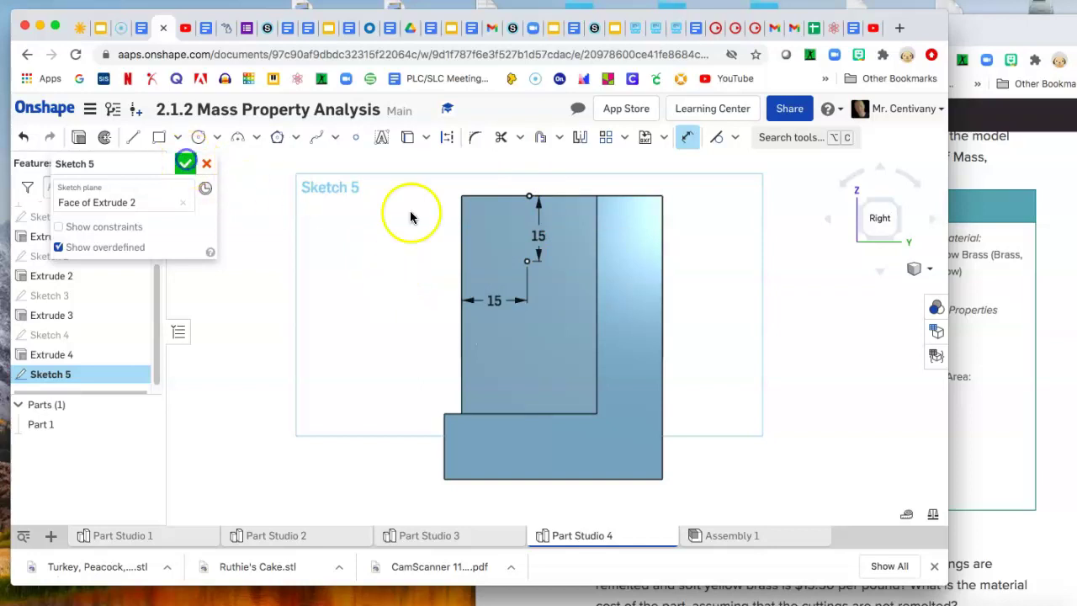
Place a 10 mm through hole at the Sketch 5 point.
{"action": "left_click", "coordinate": [858, 200]}
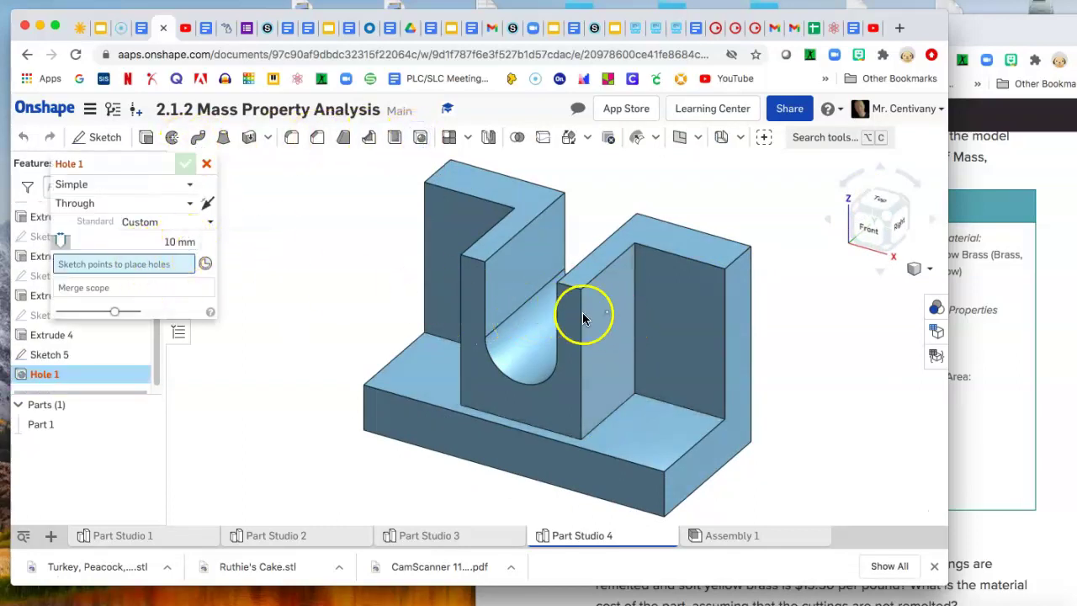
{"action": "left_click", "coordinate": [607, 313]}
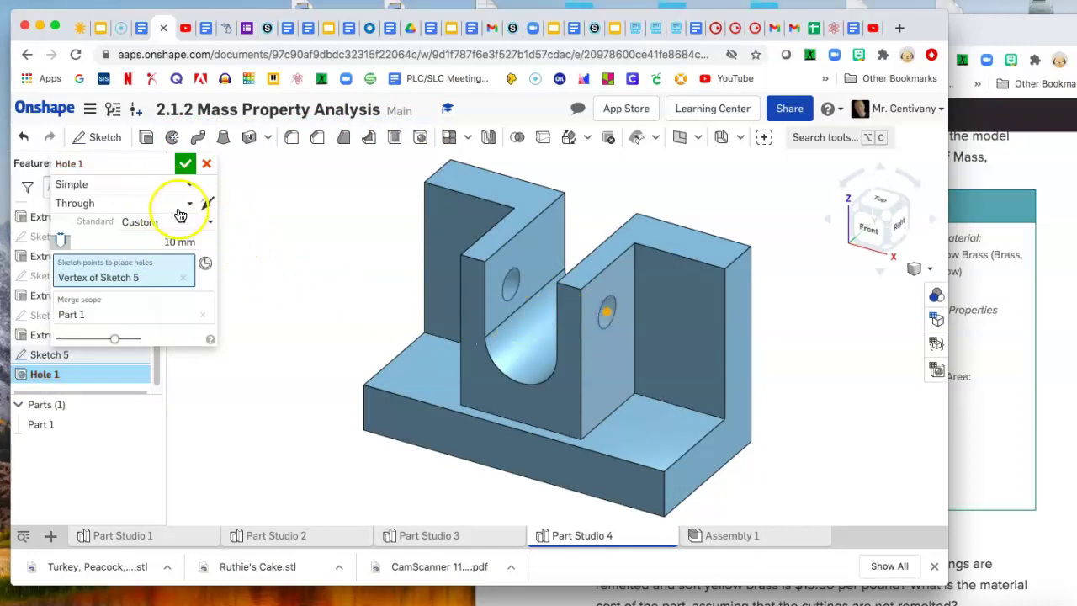
{"action": "left_click", "coordinate": [185, 163]}
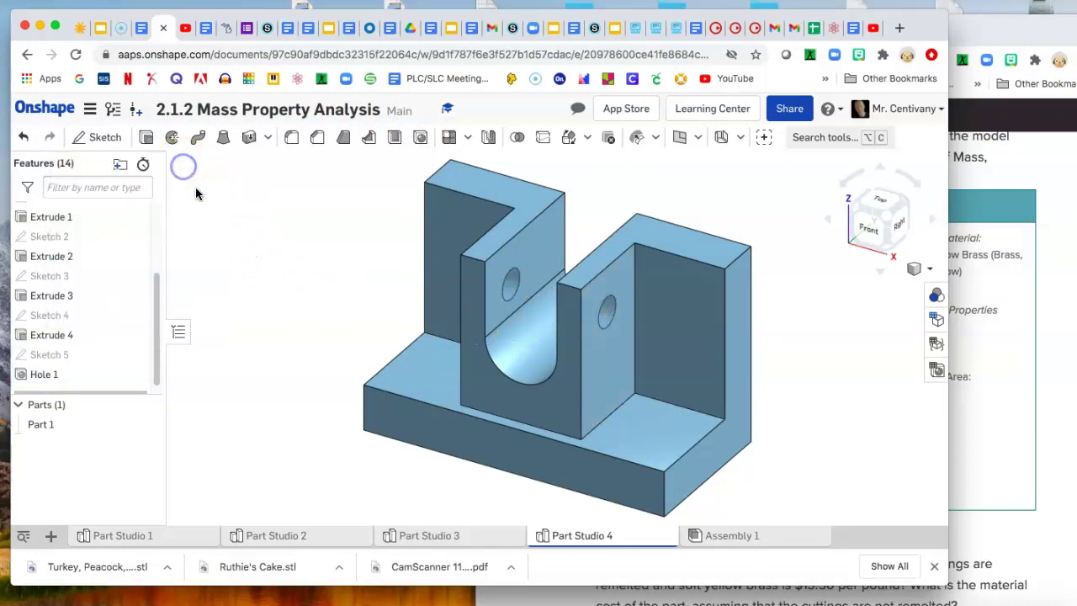
Orbit to view the holes and compare them against the activity drawing.
{"action": "right_click_drag", "start_coordinate": [587, 408], "coordinate": [476, 413]}
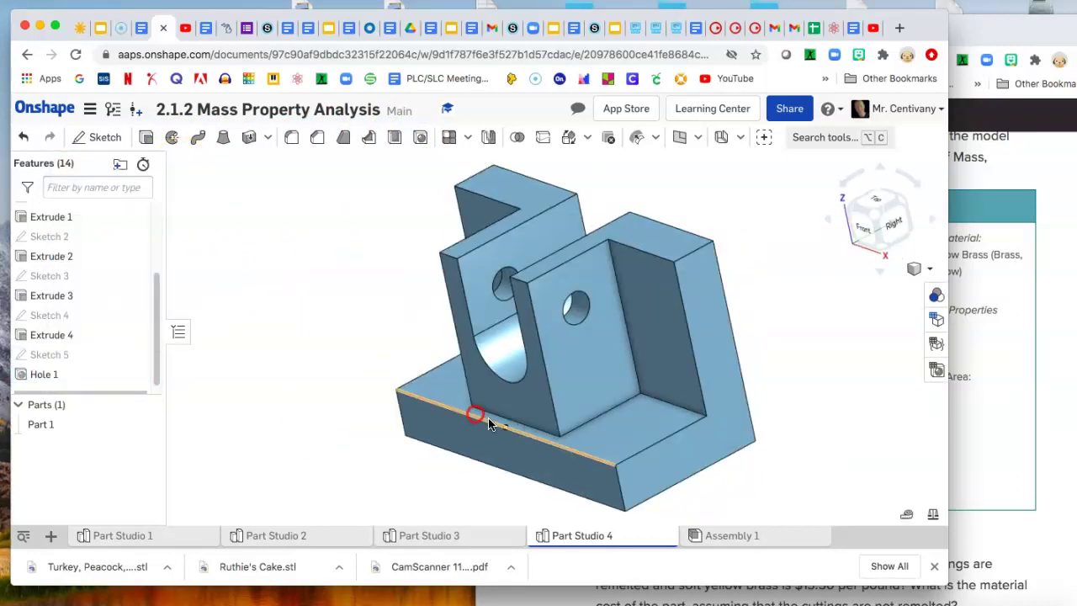
{"action": "left_click", "coordinate": [987, 435]}
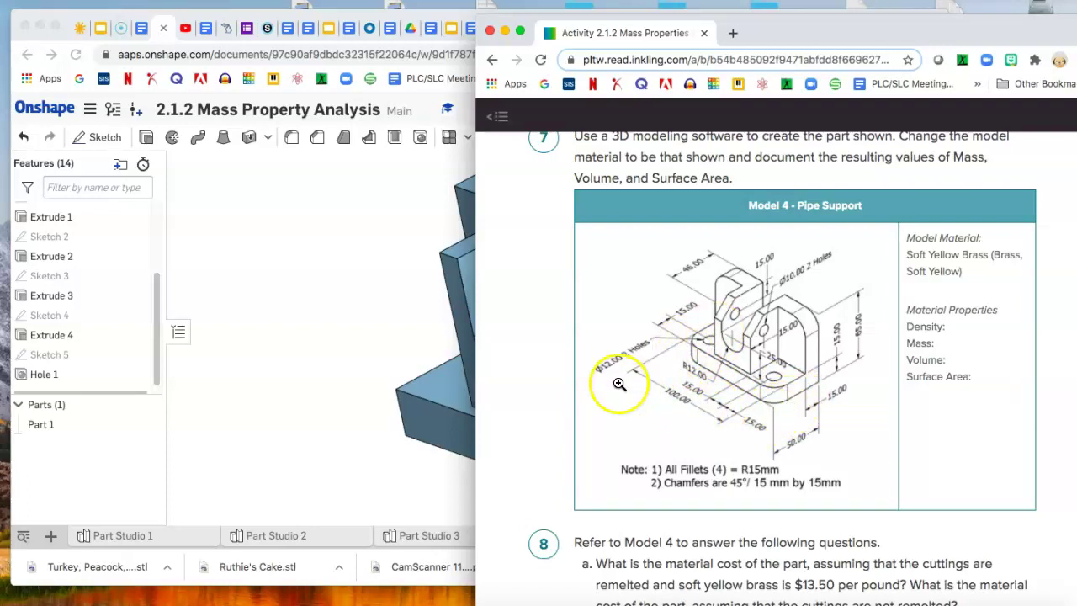
{"action": "left_click", "coordinate": [384, 300]}
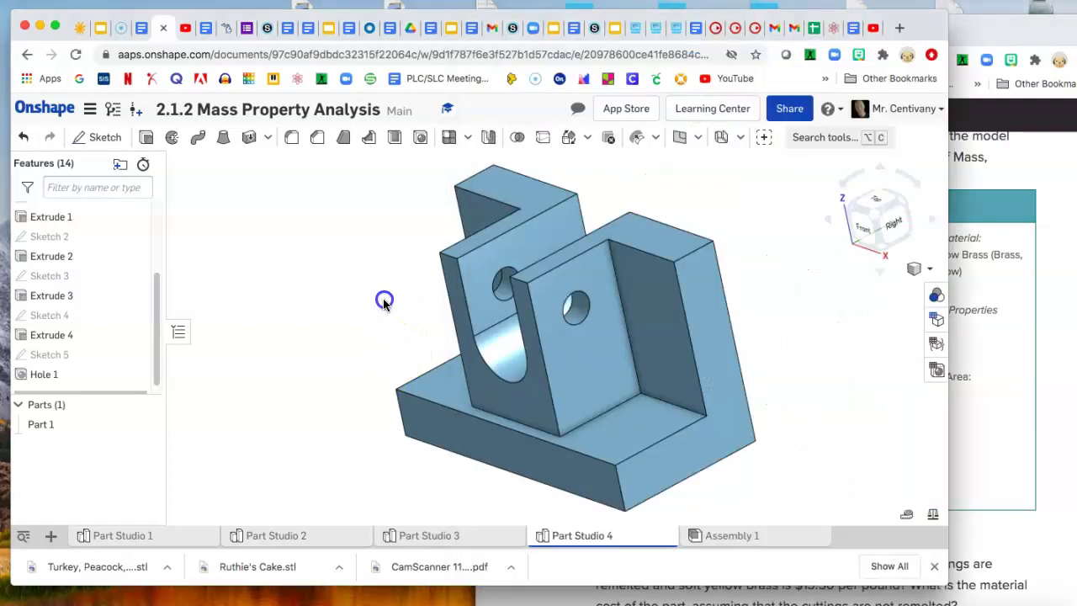
Start Sketch 6 on the base's top face, view it normal, and add points on the flanges.
{"action": "left_click", "coordinate": [631, 433]}
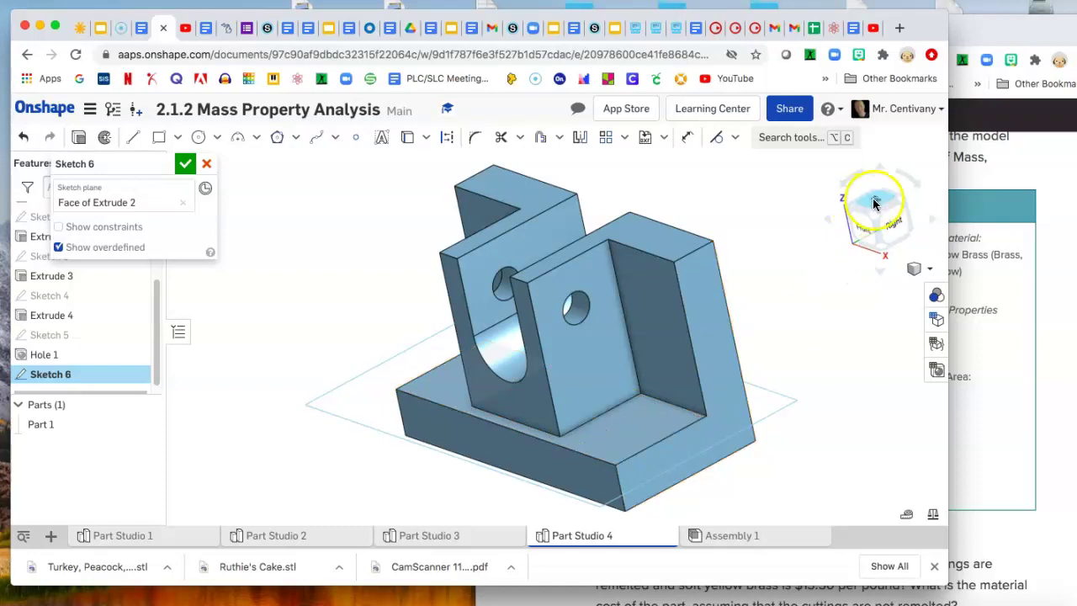
{"action": "key", "text": "n"}
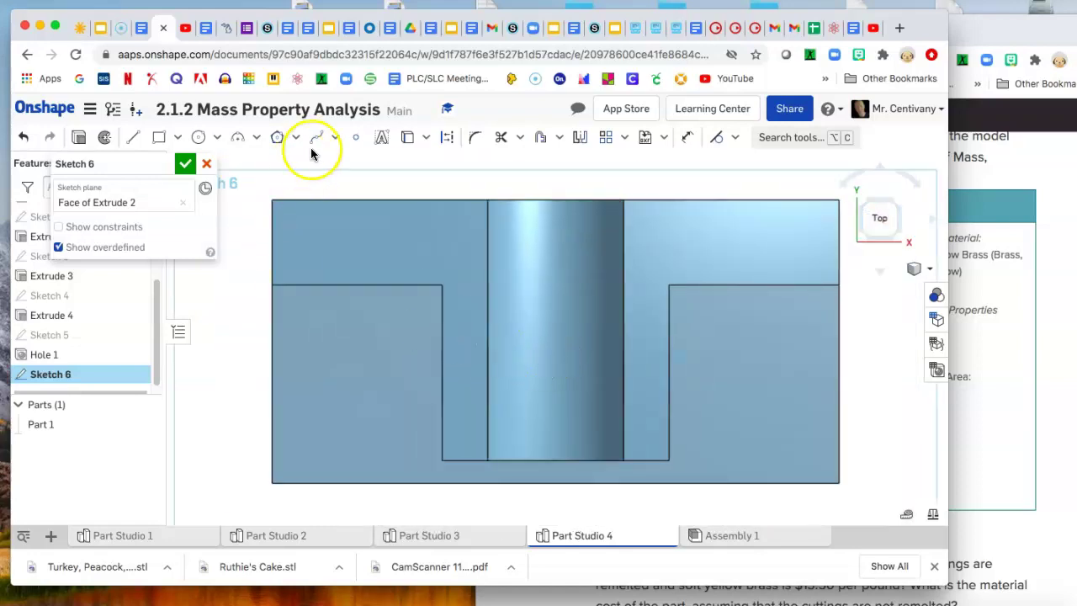
{"action": "left_click", "coordinate": [355, 137]}
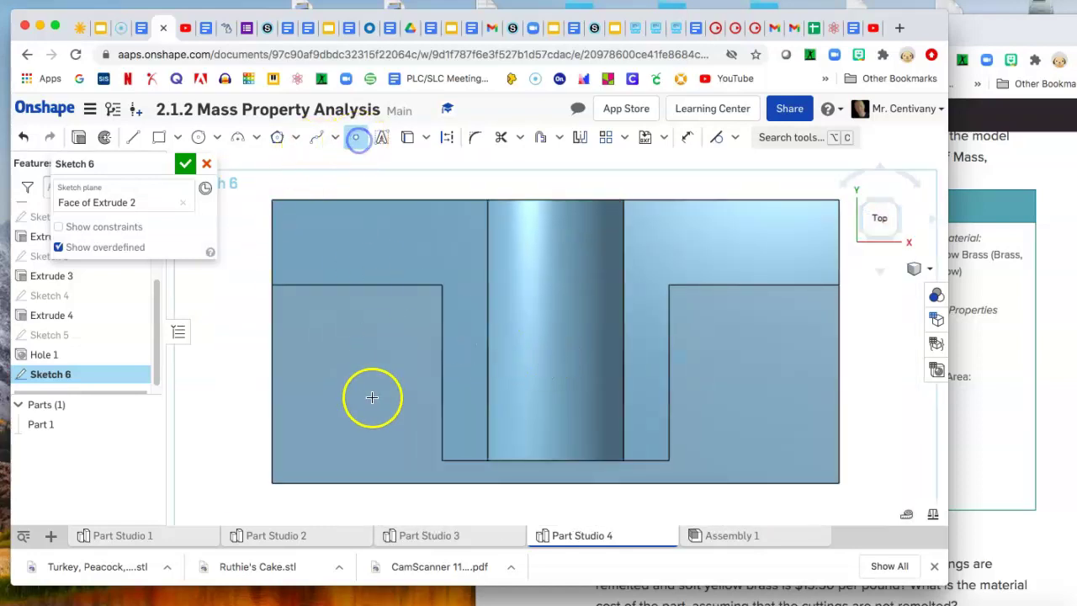
{"action": "left_click", "coordinate": [761, 396]}
{"action": "right_click", "coordinate": [473, 182]}
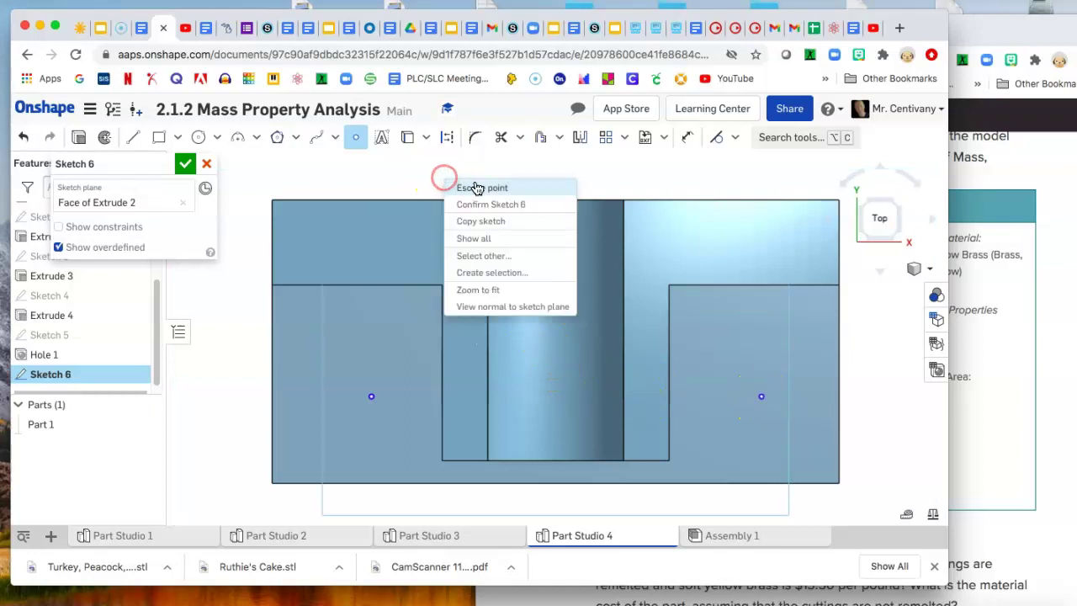
{"action": "left_click", "coordinate": [476, 182]}
Dimension the right point 15 mm from the right edge and 15 mm from the bottom edge.
{"action": "left_click", "coordinate": [689, 138]}
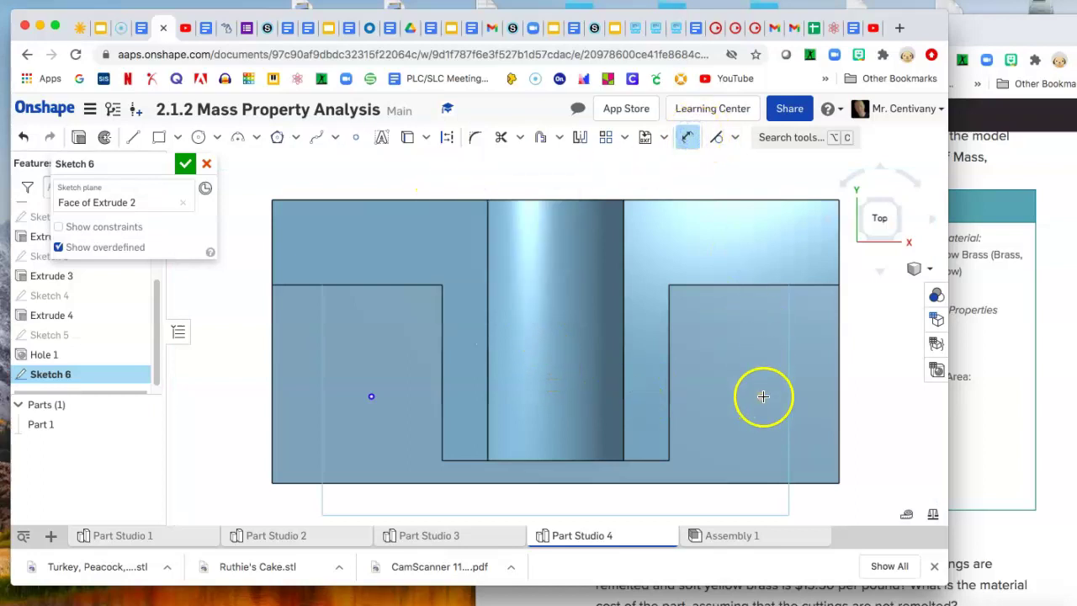
{"action": "left_click", "coordinate": [839, 396]}
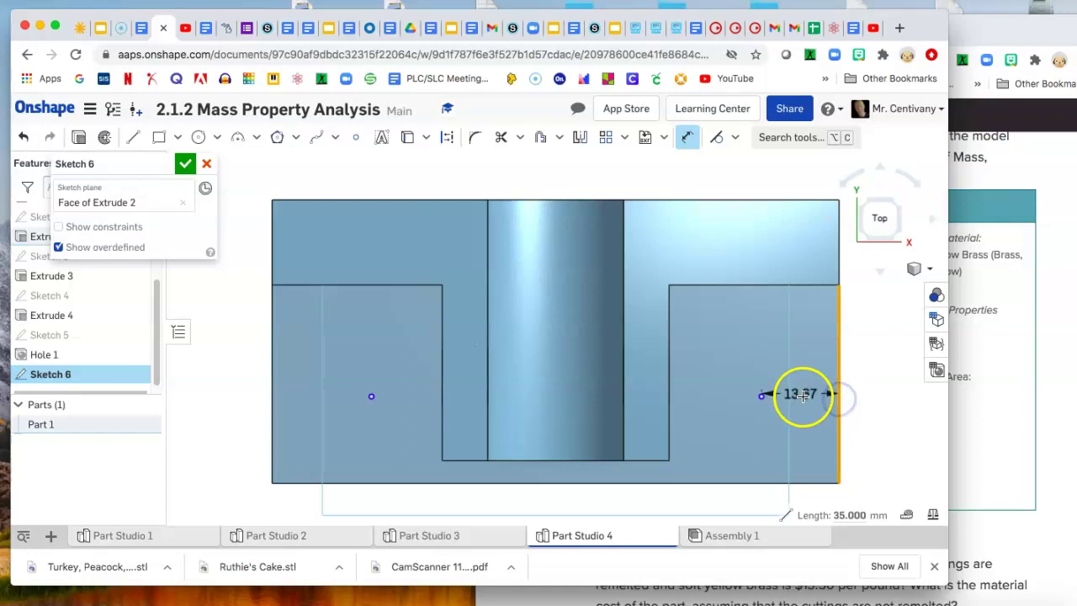
{"action": "left_click", "coordinate": [803, 396]}
{"action": "type", "text": "15"}
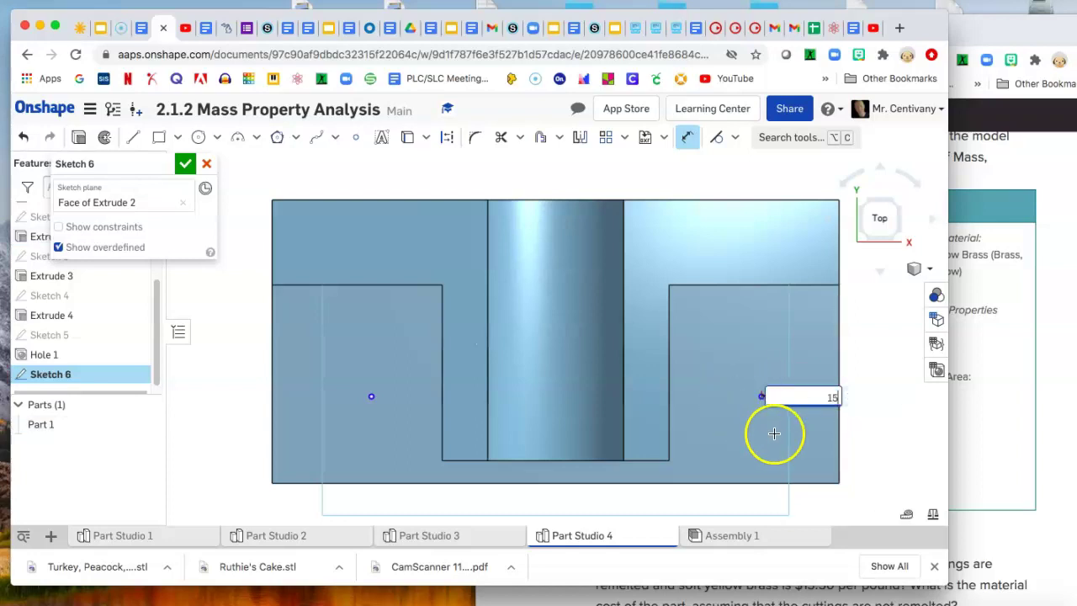
{"action": "key", "text": "Return"}
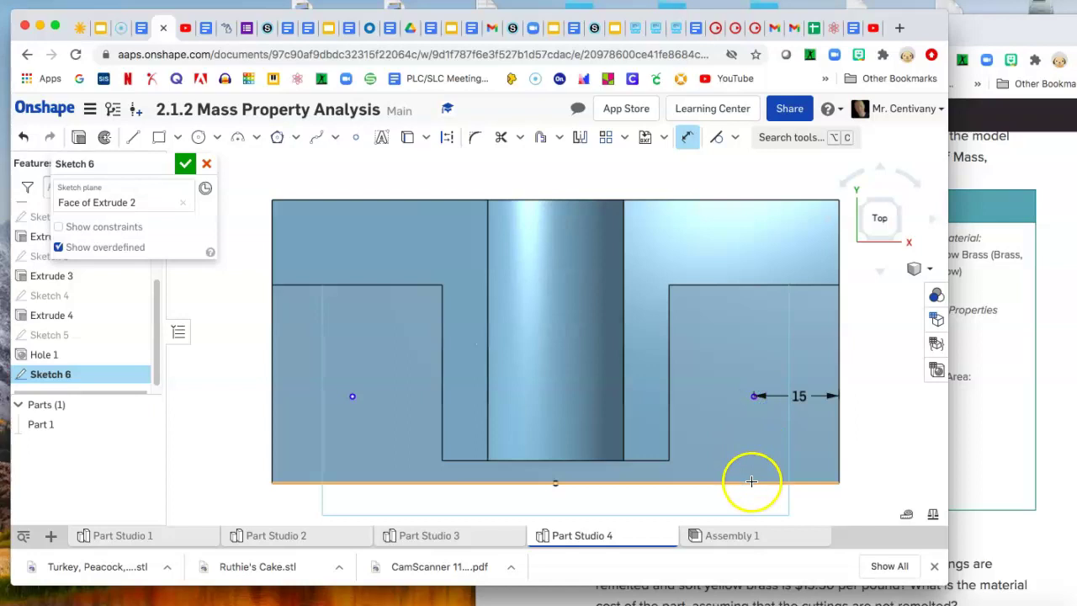
{"action": "left_click", "coordinate": [750, 482]}
{"action": "type", "text": "15"}
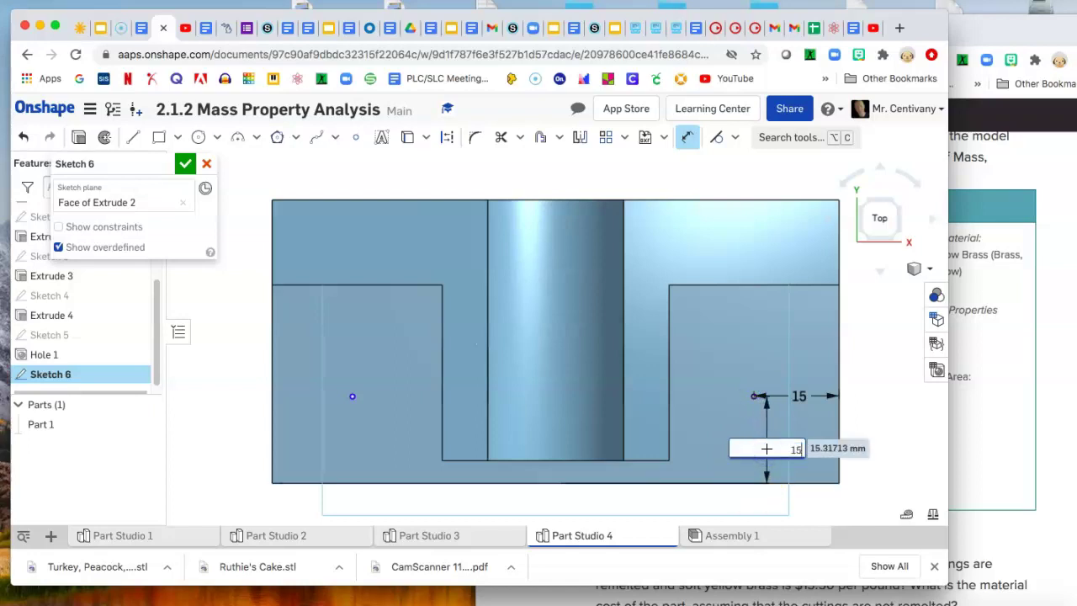
{"action": "key", "text": "Return"}
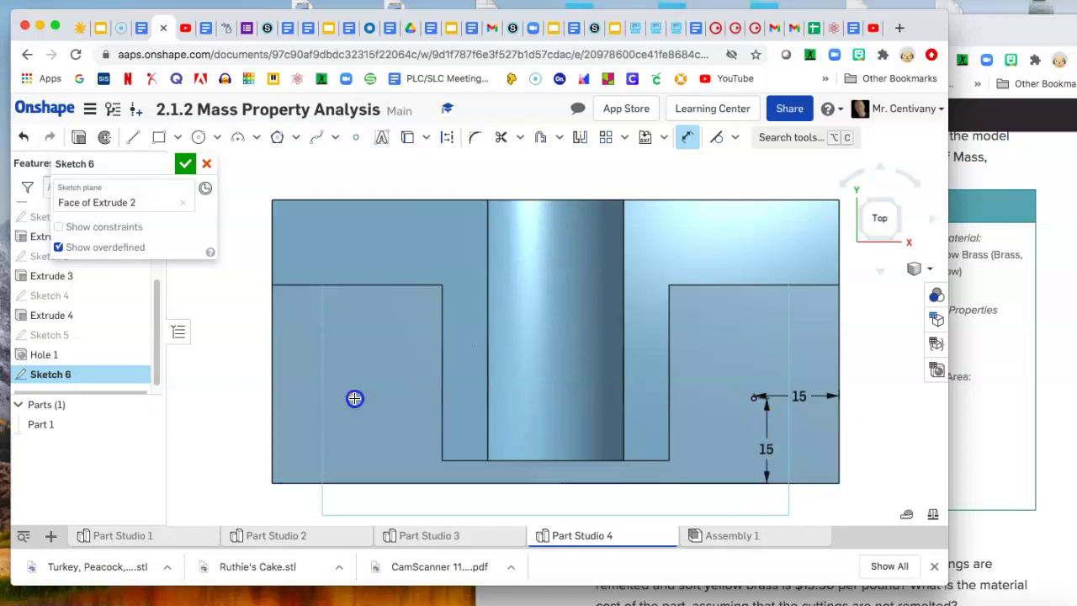
Dimension the left point 15 mm from the bottom edge and 15 mm from the side edge.
{"action": "left_click", "coordinate": [353, 481]}
{"action": "left_click", "coordinate": [354, 442]}
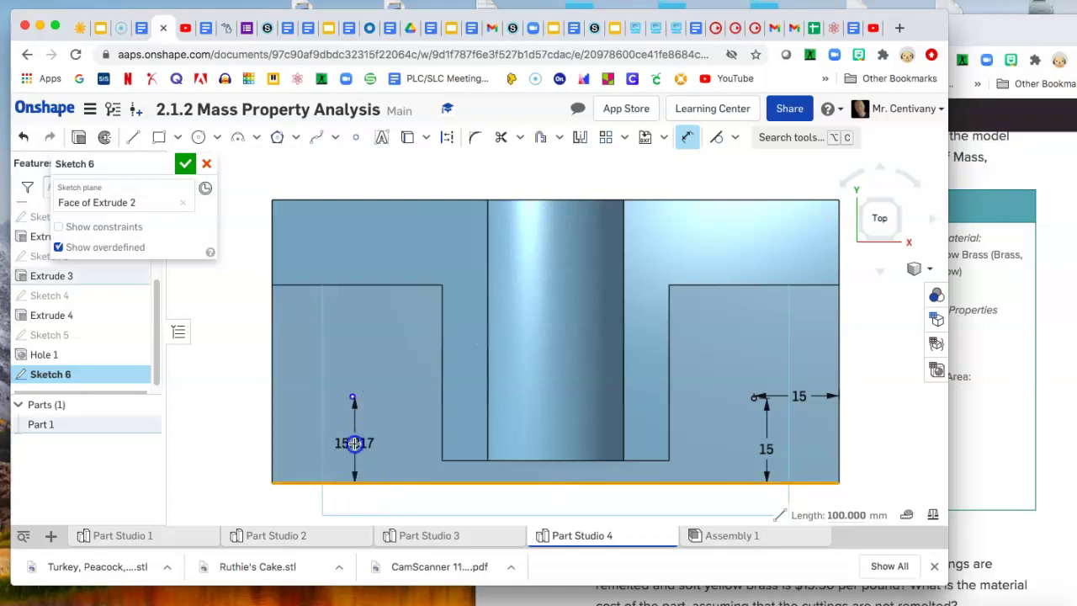
{"action": "type", "text": "15"}
{"action": "key", "text": "Return"}
{"action": "left_click", "coordinate": [351, 402]}
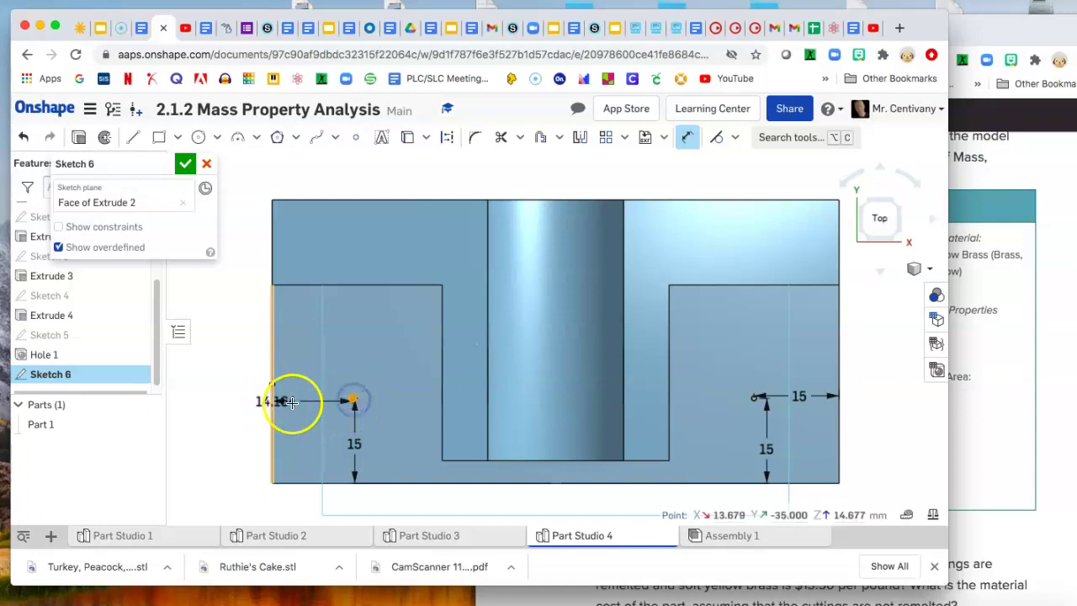
{"action": "left_click", "coordinate": [308, 405]}
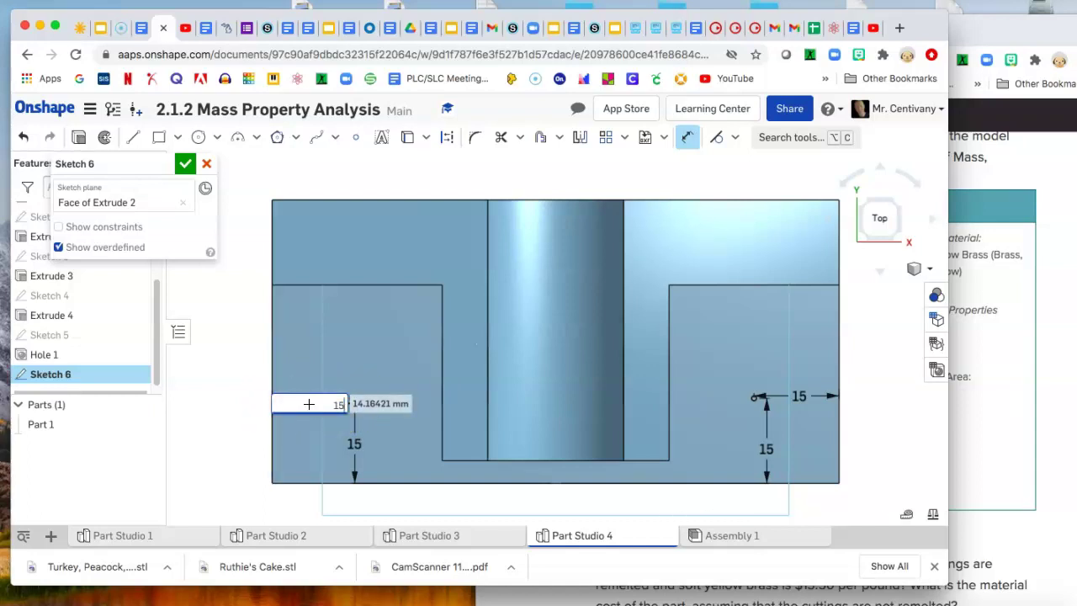
{"action": "left_click", "coordinate": [316, 404]}
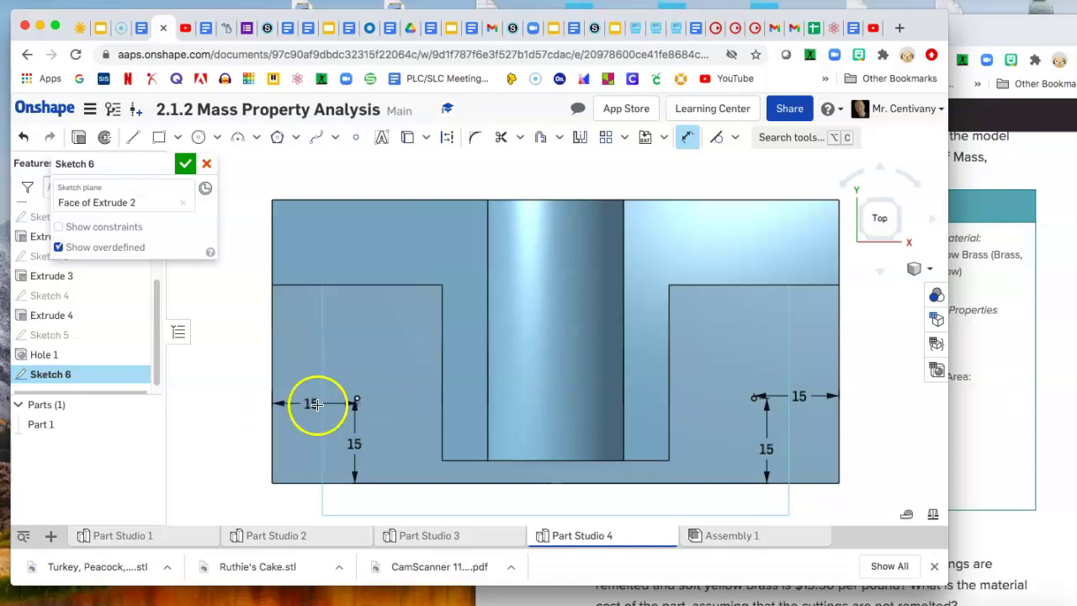
Finish Sketch 6 and bore Hole 2: 12 mm through holes at both base points.
{"action": "left_click", "coordinate": [185, 164]}
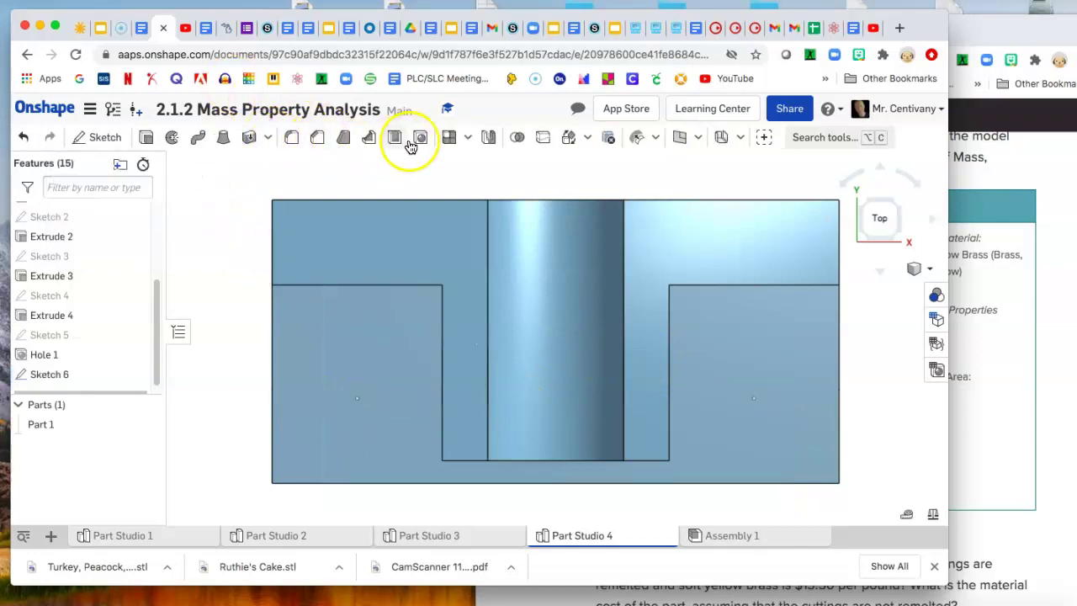
{"action": "left_click", "coordinate": [418, 138]}
{"action": "left_click", "coordinate": [357, 400]}
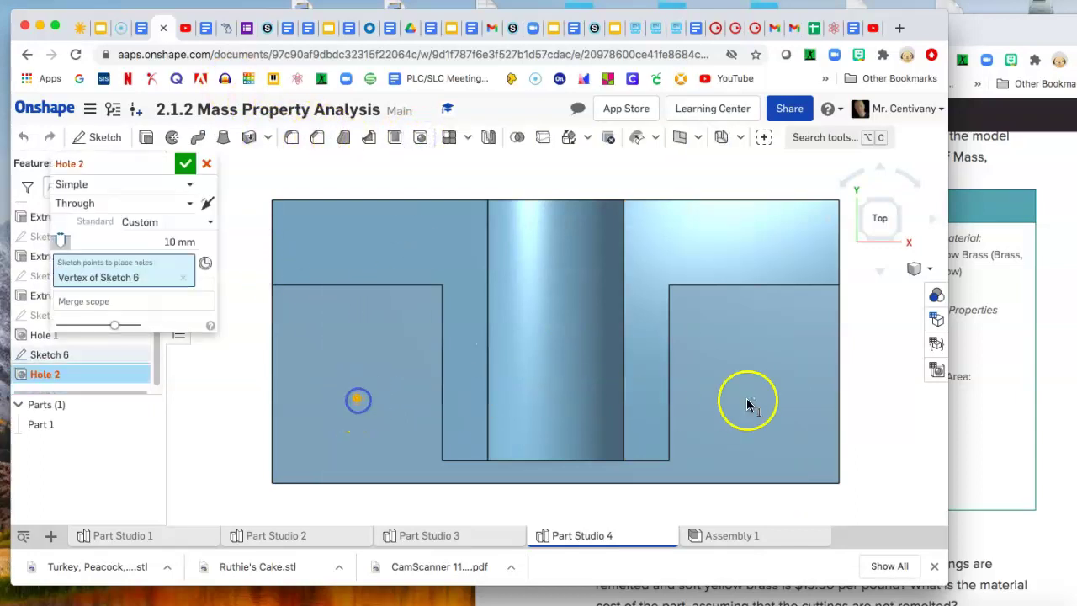
{"action": "left_click", "coordinate": [755, 398]}
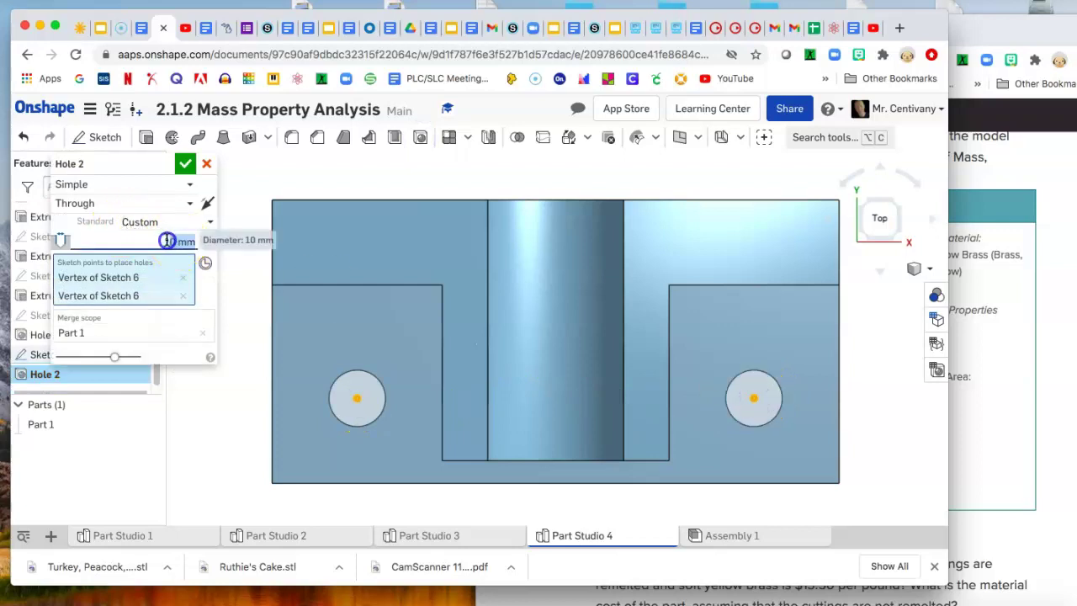
{"action": "left_click", "coordinate": [144, 241]}
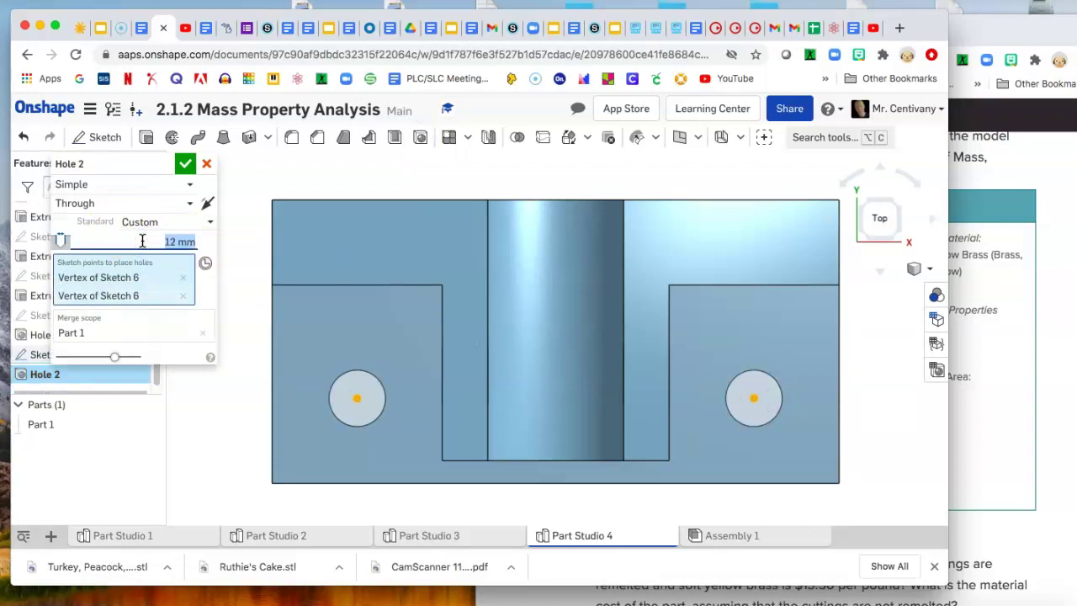
{"action": "left_click", "coordinate": [897, 242]}
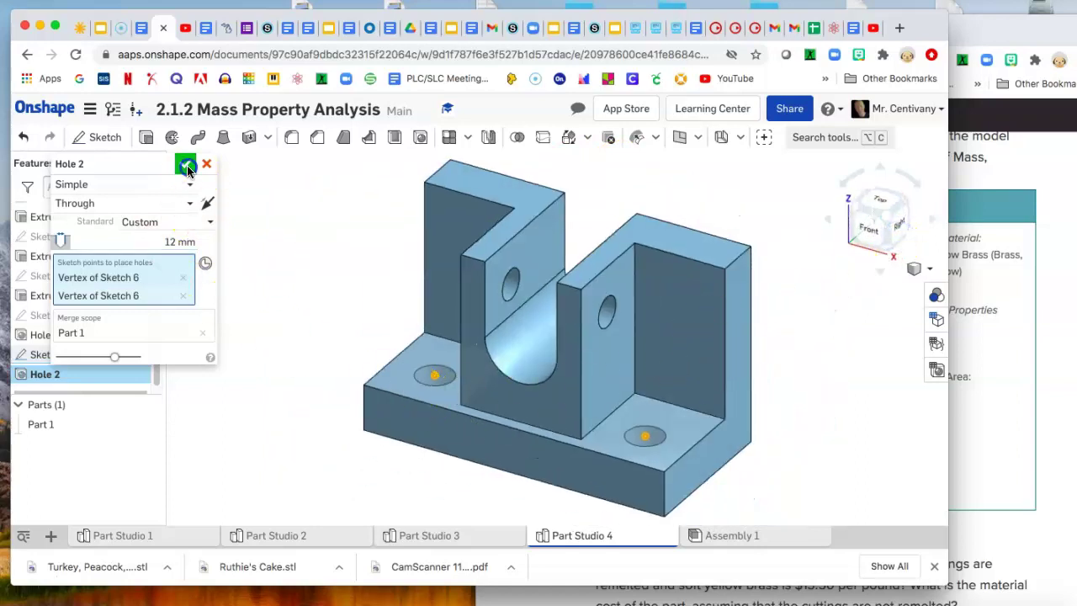
{"action": "left_click", "coordinate": [186, 165]}
{"action": "left_click", "coordinate": [976, 443]}
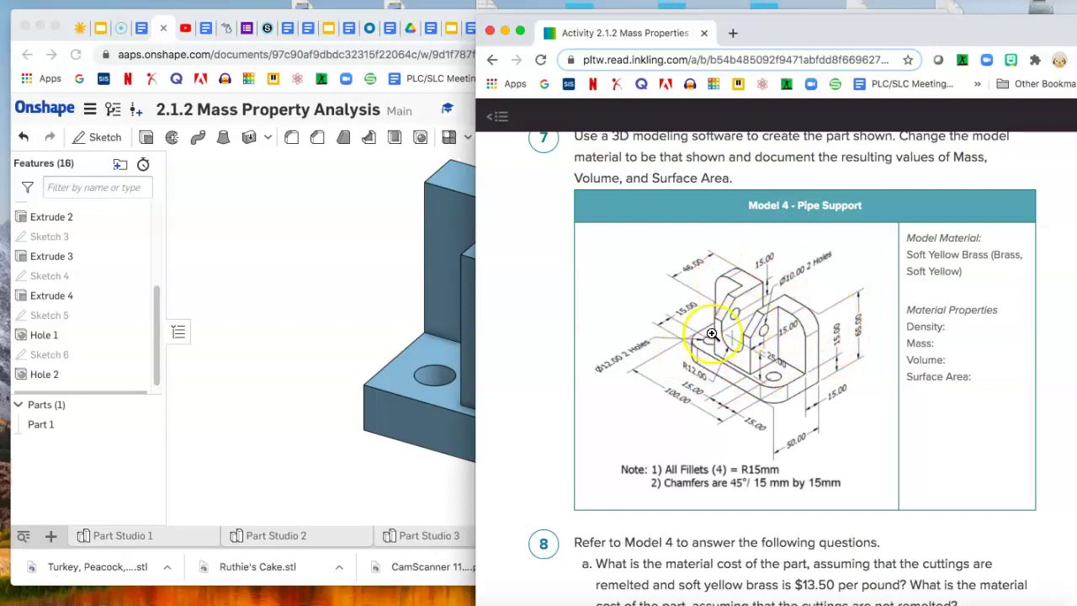
Preview Fillet 1 at 15 mm radius on two base corners and two upright top corners.
{"action": "left_click", "coordinate": [298, 281]}
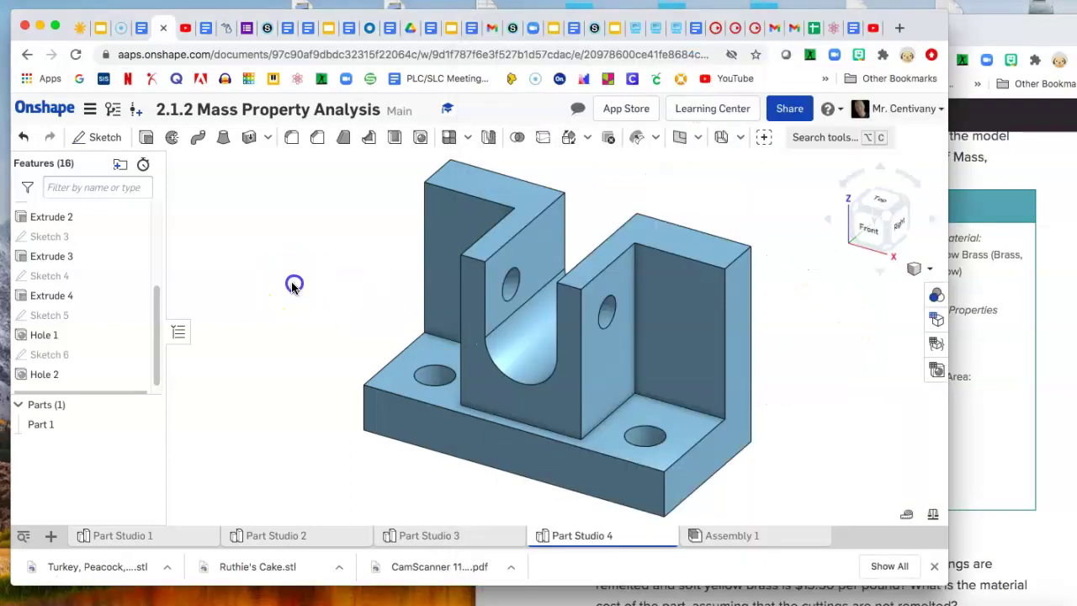
{"action": "left_click", "coordinate": [290, 139]}
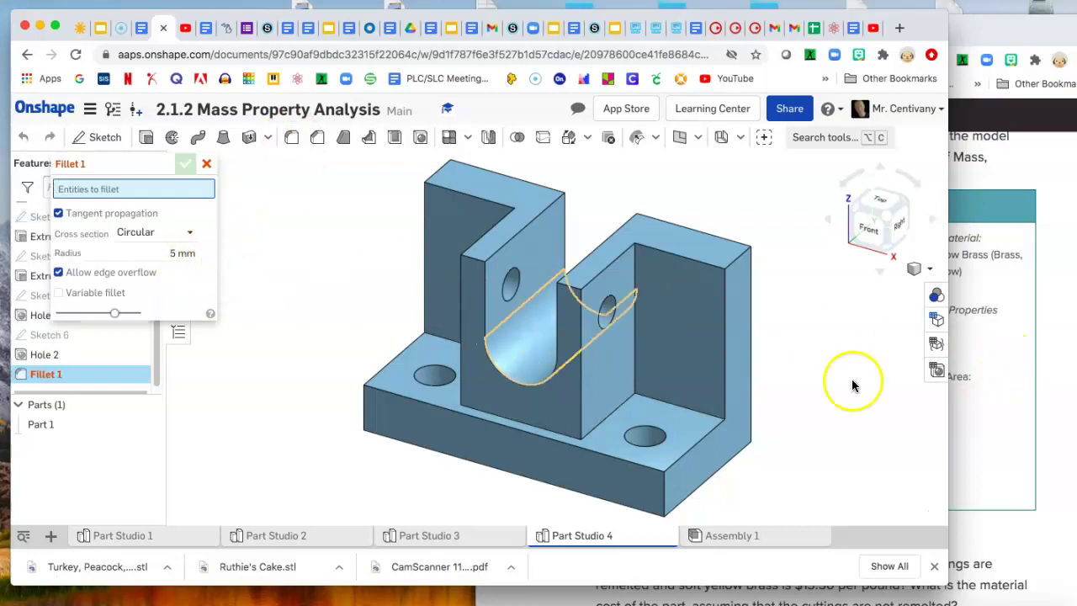
{"action": "left_click", "coordinate": [1014, 408]}
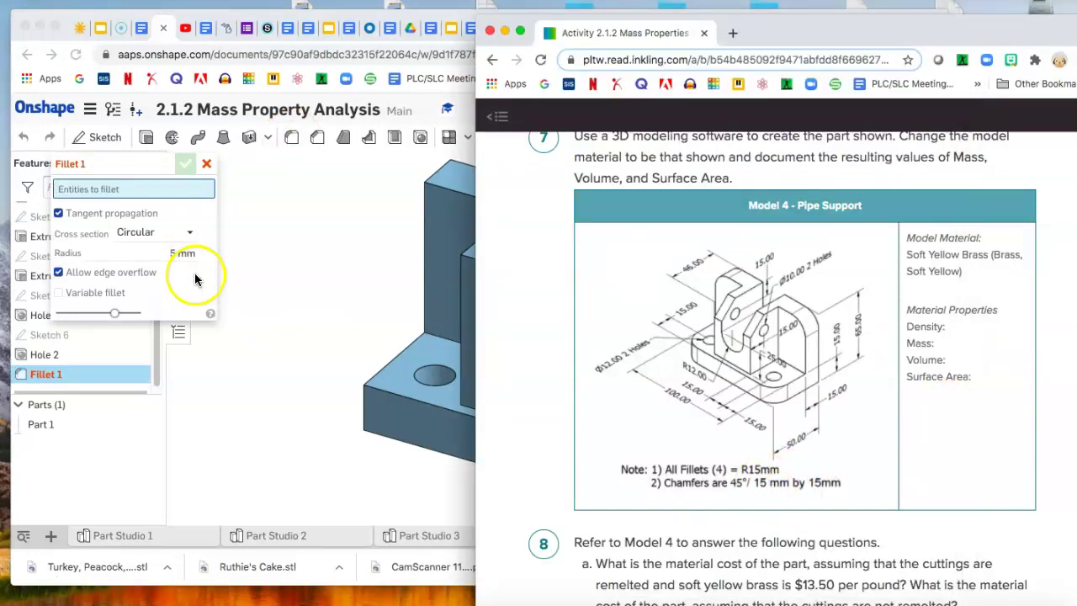
{"action": "left_click", "coordinate": [171, 251]}
{"action": "left_click", "coordinate": [172, 252]}
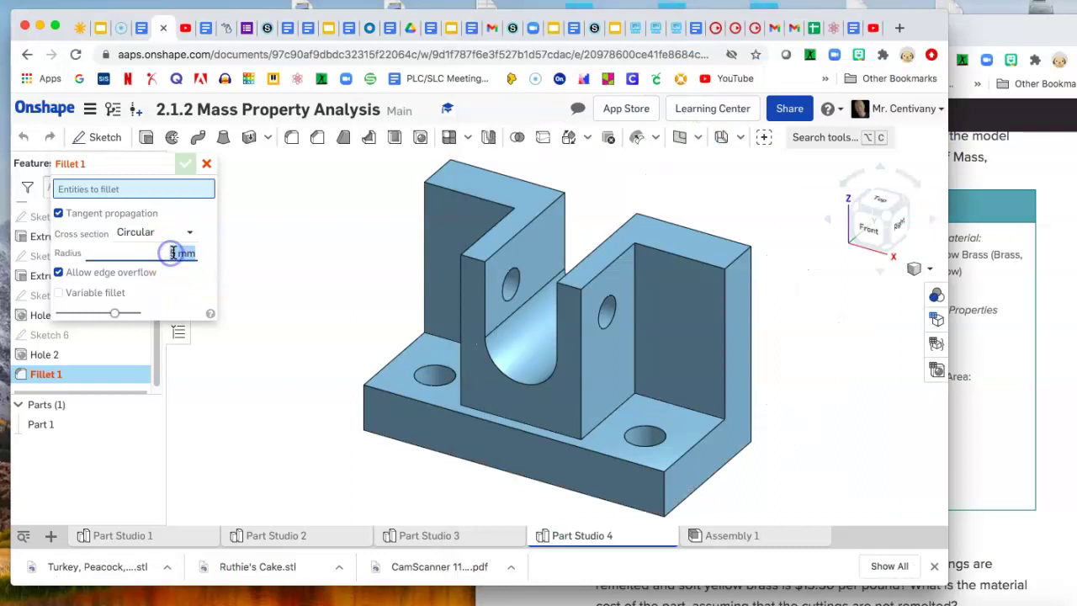
{"action": "type", "text": "15"}
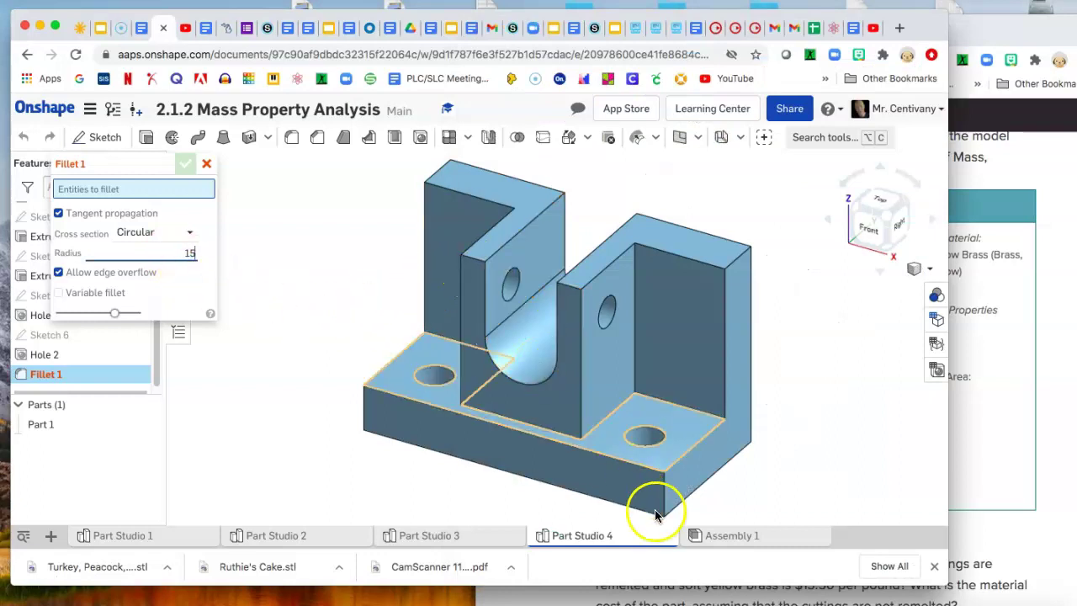
{"action": "left_click", "coordinate": [664, 498]}
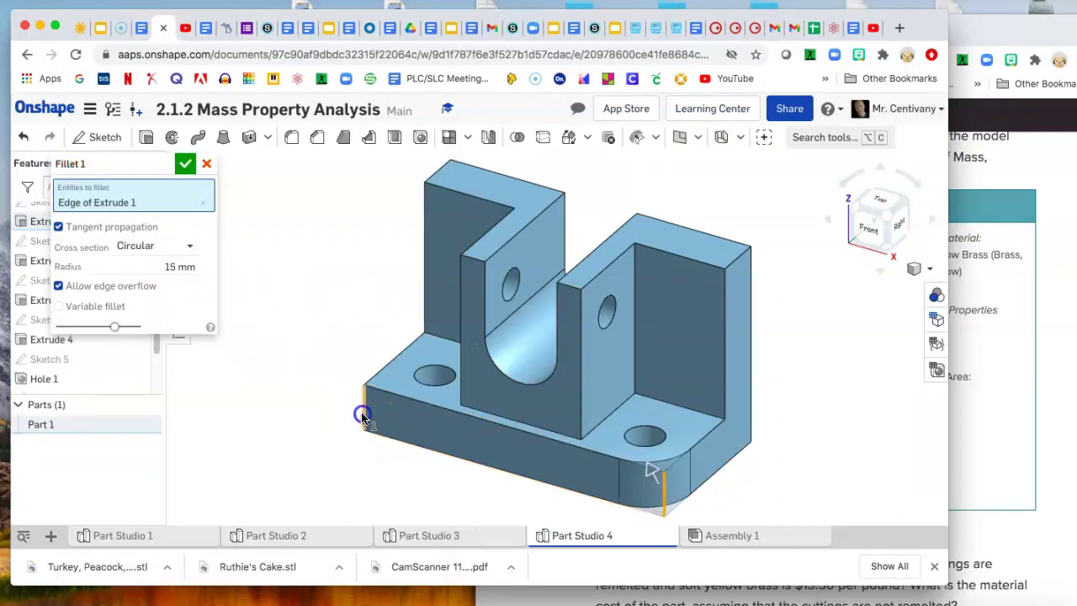
{"action": "left_click", "coordinate": [363, 416]}
{"action": "left_click", "coordinate": [740, 257]}
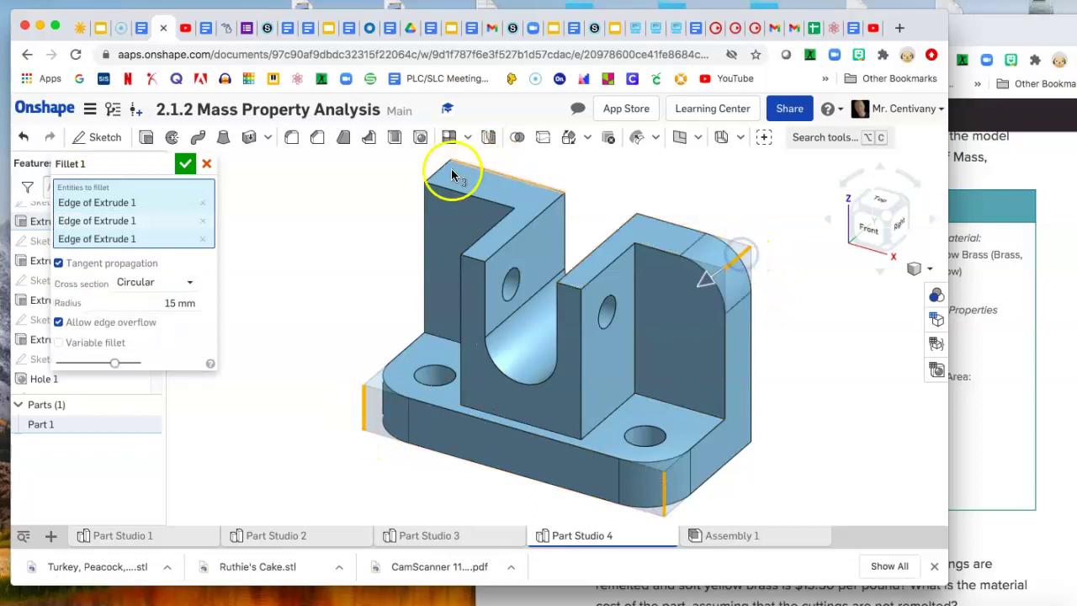
{"action": "left_click", "coordinate": [434, 172]}
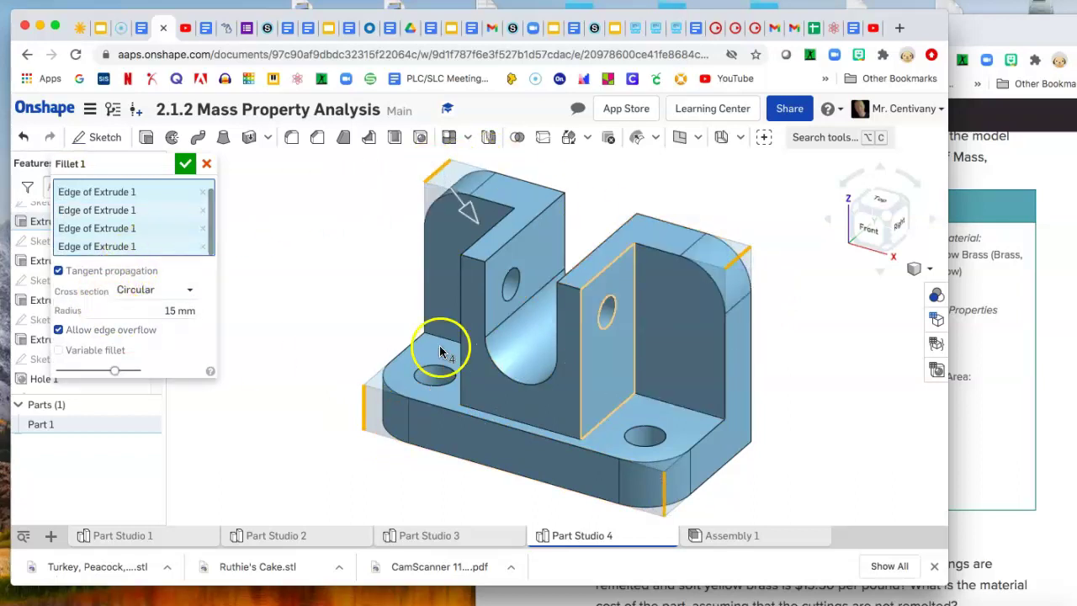
Apply the fillets, then chamfer both U-channel top edges at 15 mm equal distance.
{"action": "left_click", "coordinate": [185, 163]}
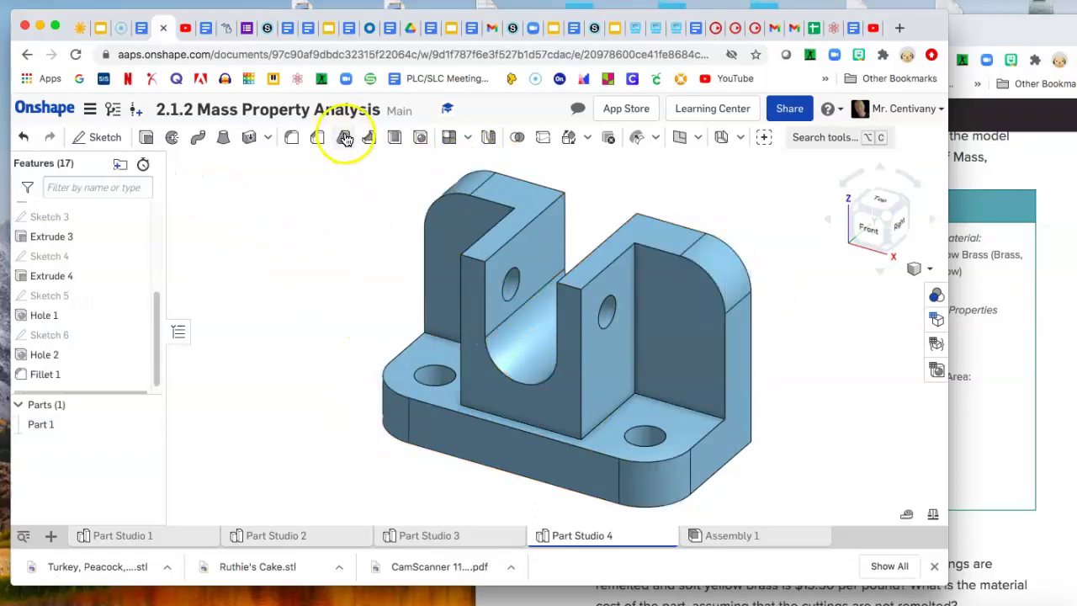
{"action": "left_click", "coordinate": [318, 137]}
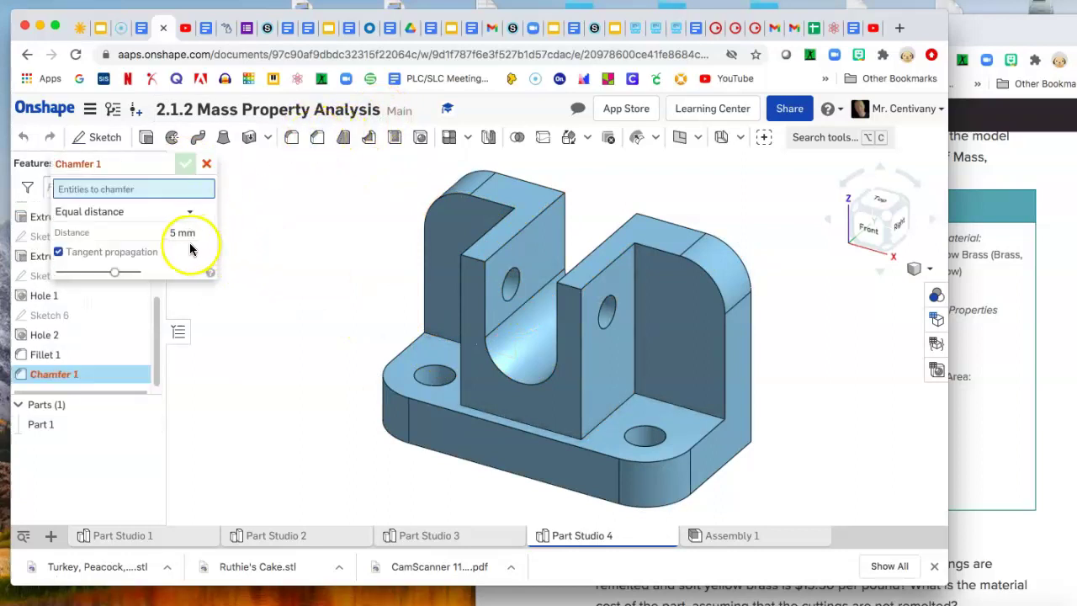
{"action": "left_click", "coordinate": [175, 232]}
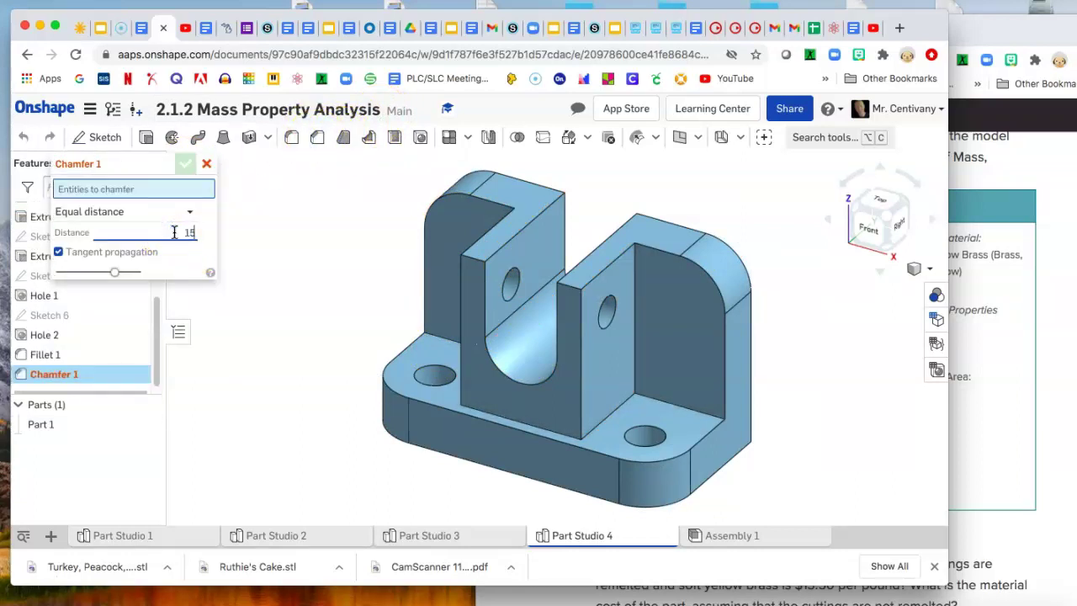
{"action": "type", "text": "15"}
{"action": "left_click", "coordinate": [476, 262]}
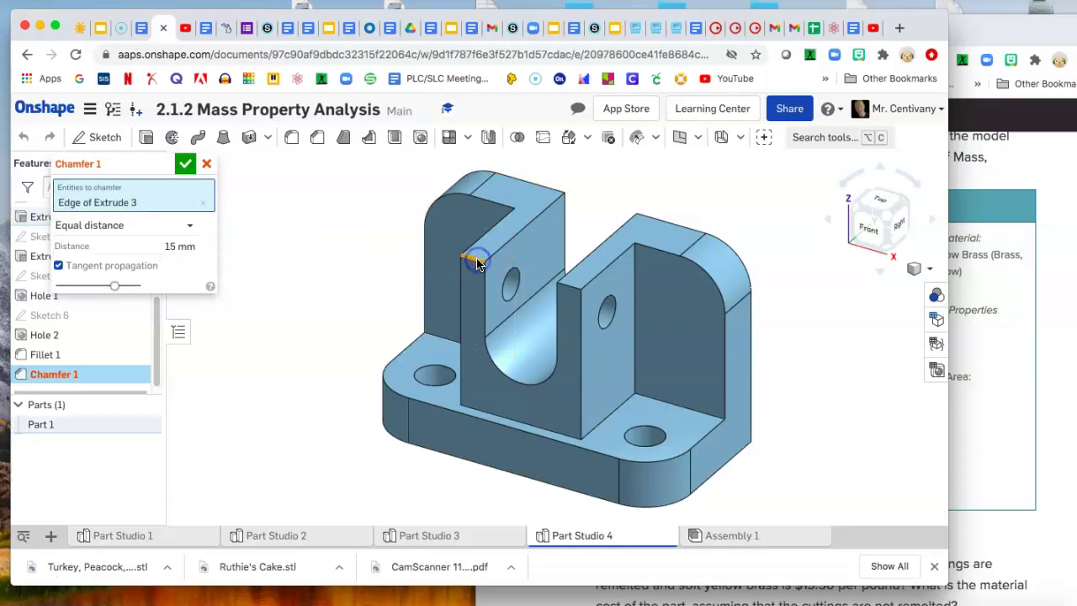
{"action": "left_click", "coordinate": [573, 290]}
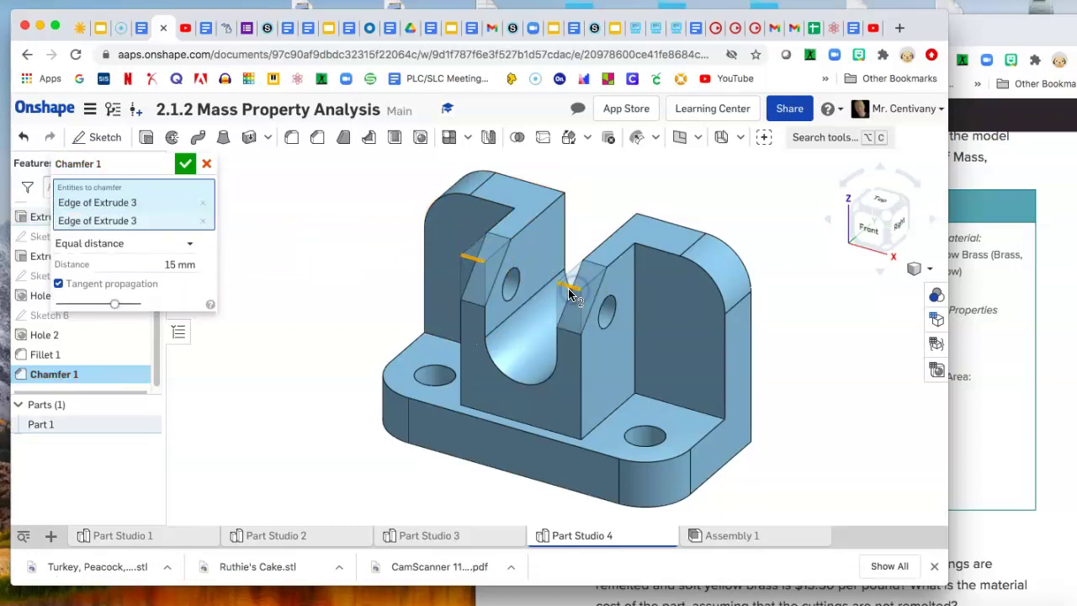
{"action": "left_click", "coordinate": [181, 161]}
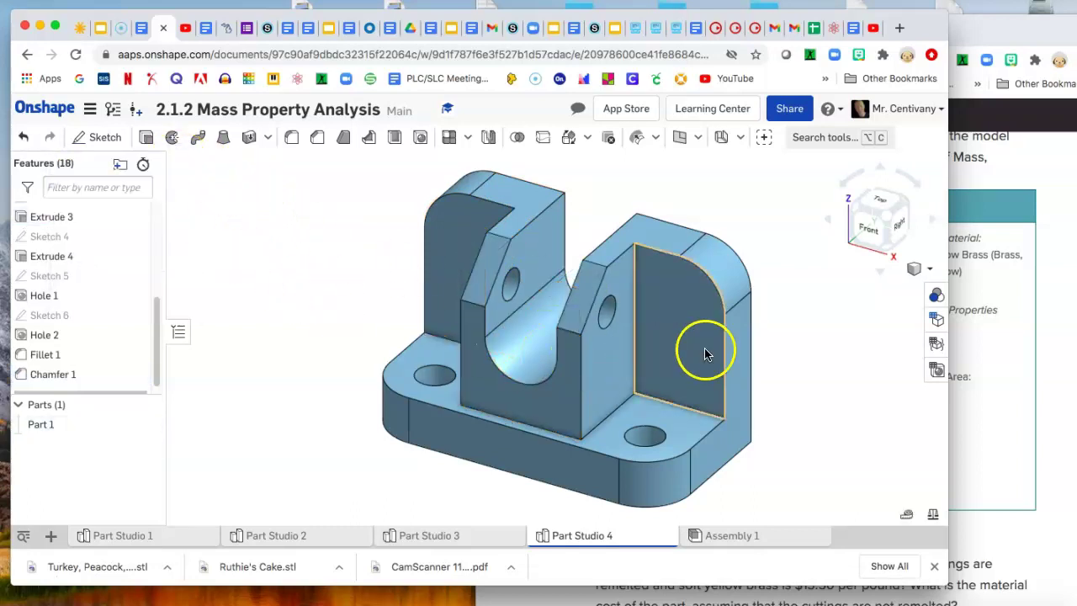
{"action": "right_click_drag", "start_coordinate": [757, 367], "coordinate": [784, 355]}
{"action": "left_click", "coordinate": [991, 395]}
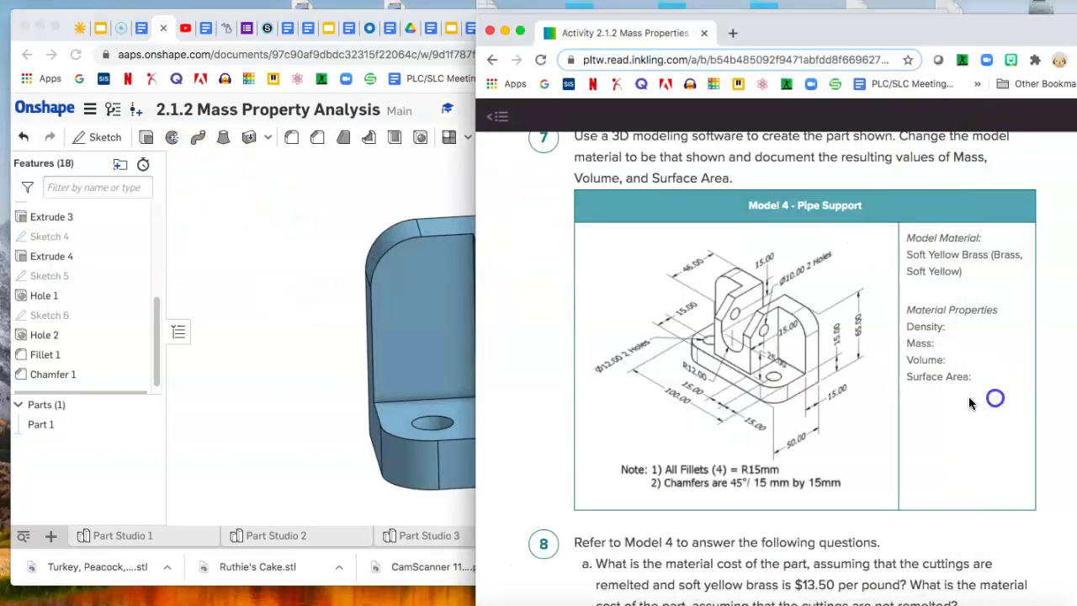
{"action": "left_click", "coordinate": [454, 352]}
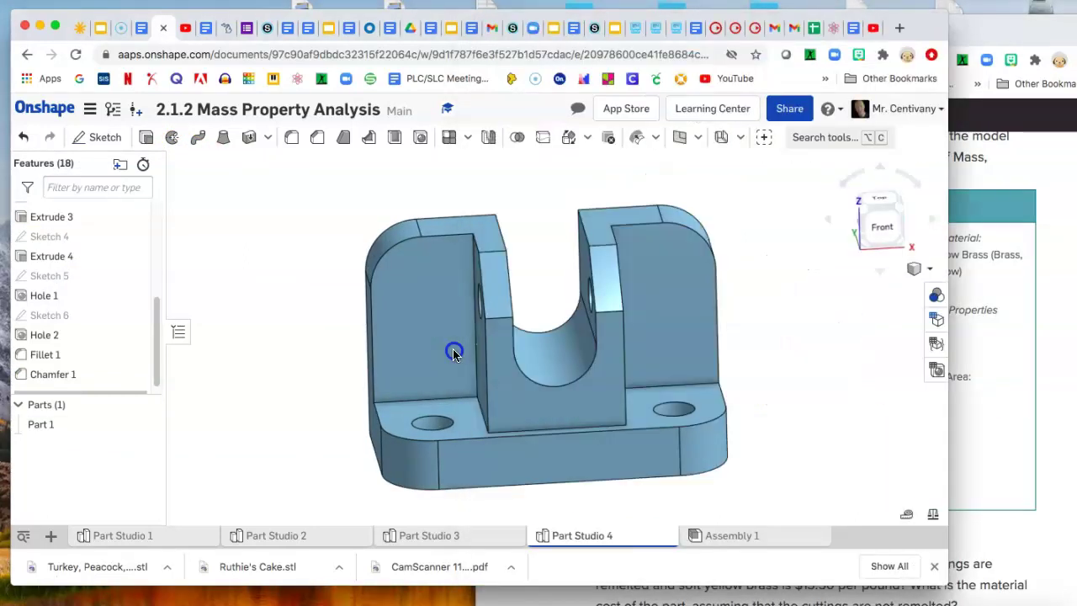
{"action": "right_click_drag", "start_coordinate": [569, 372], "coordinate": [583, 395]}
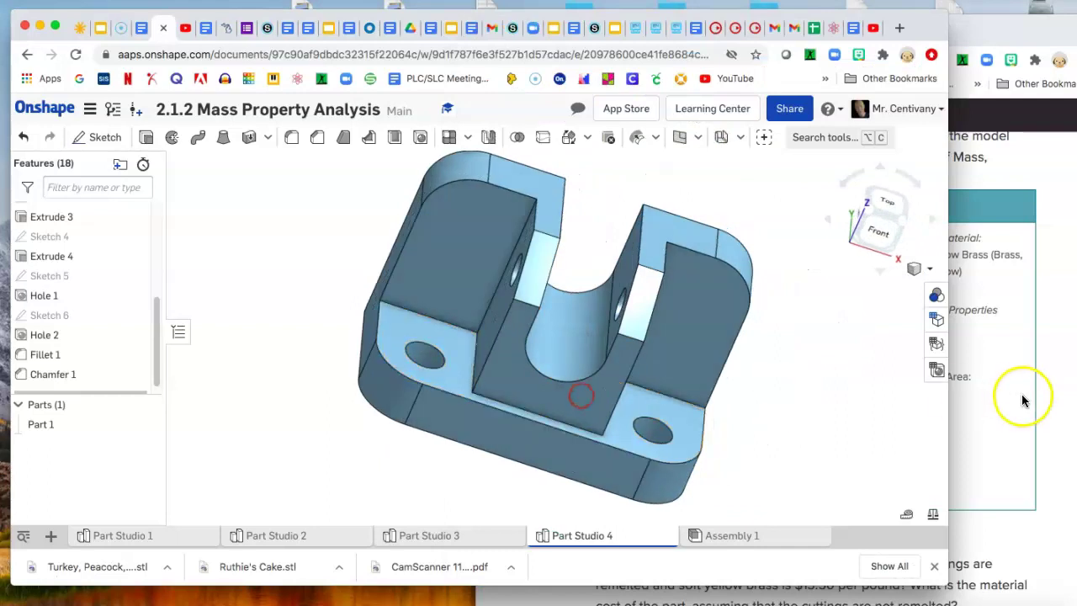
{"action": "left_click", "coordinate": [1021, 396]}
{"action": "scroll", "coordinate": [830, 360], "scroll_direction": "up", "scroll_amount": 20}
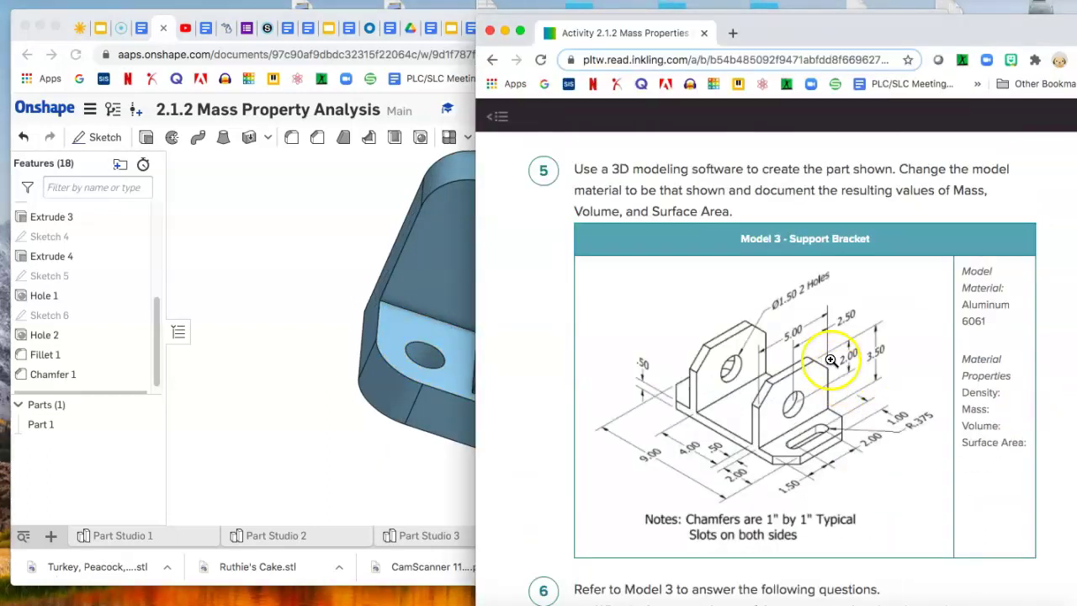
{"action": "scroll", "coordinate": [823, 352], "scroll_direction": "down", "scroll_amount": 2}
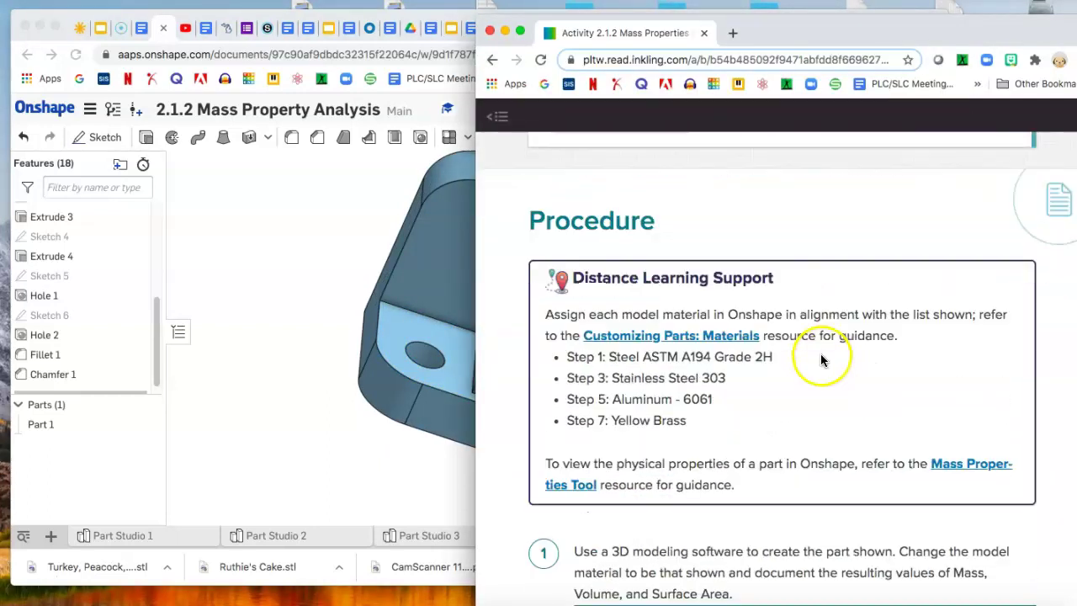
{"action": "scroll", "coordinate": [820, 353], "scroll_direction": "down", "scroll_amount": 6}
{"action": "left_click", "coordinate": [286, 385]}
{"action": "right_click_drag", "start_coordinate": [286, 385], "coordinate": [450, 375]}
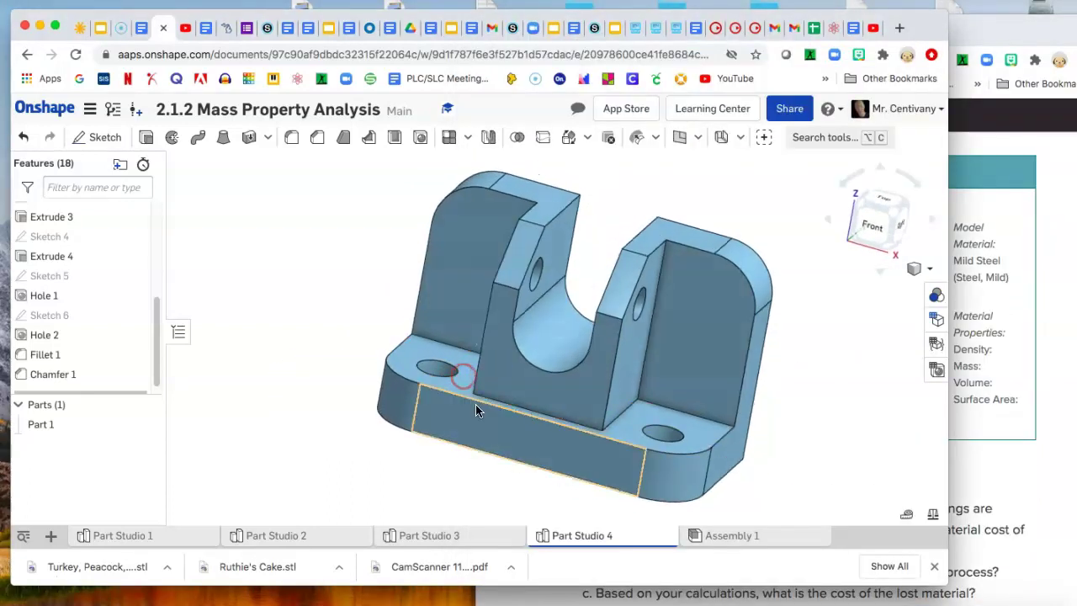